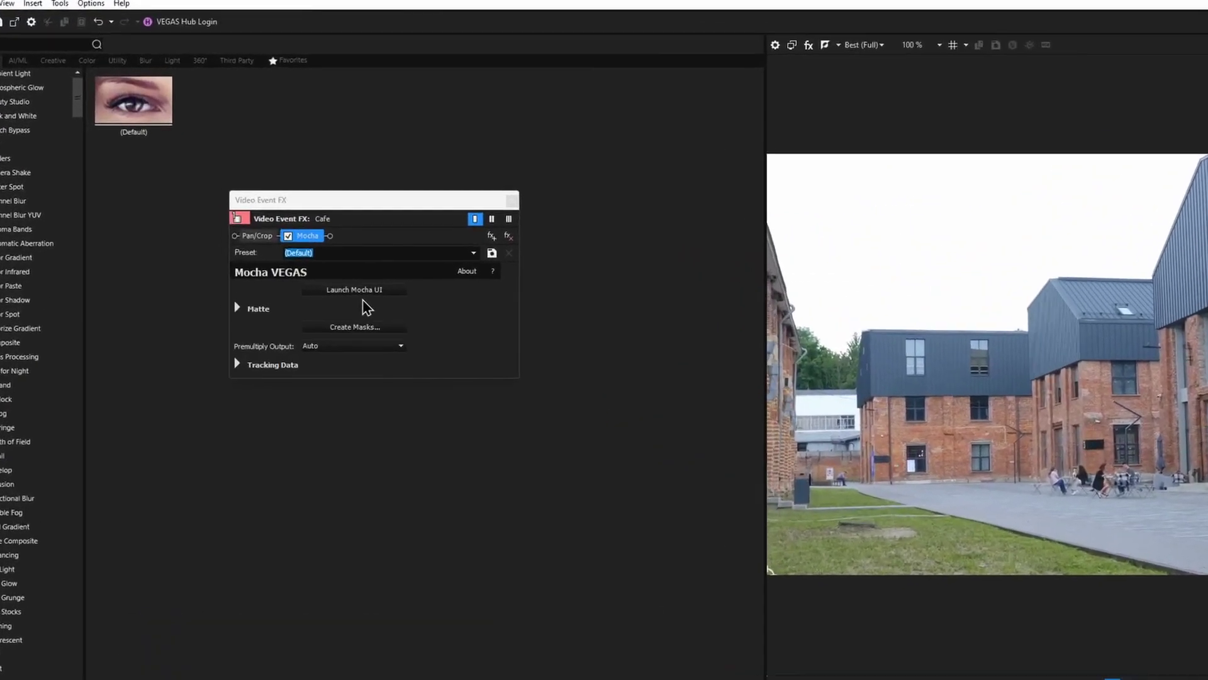
Launch the Mocha UI from the Cafe clip's Mocha VEGAS effect panel.
click(301, 225)
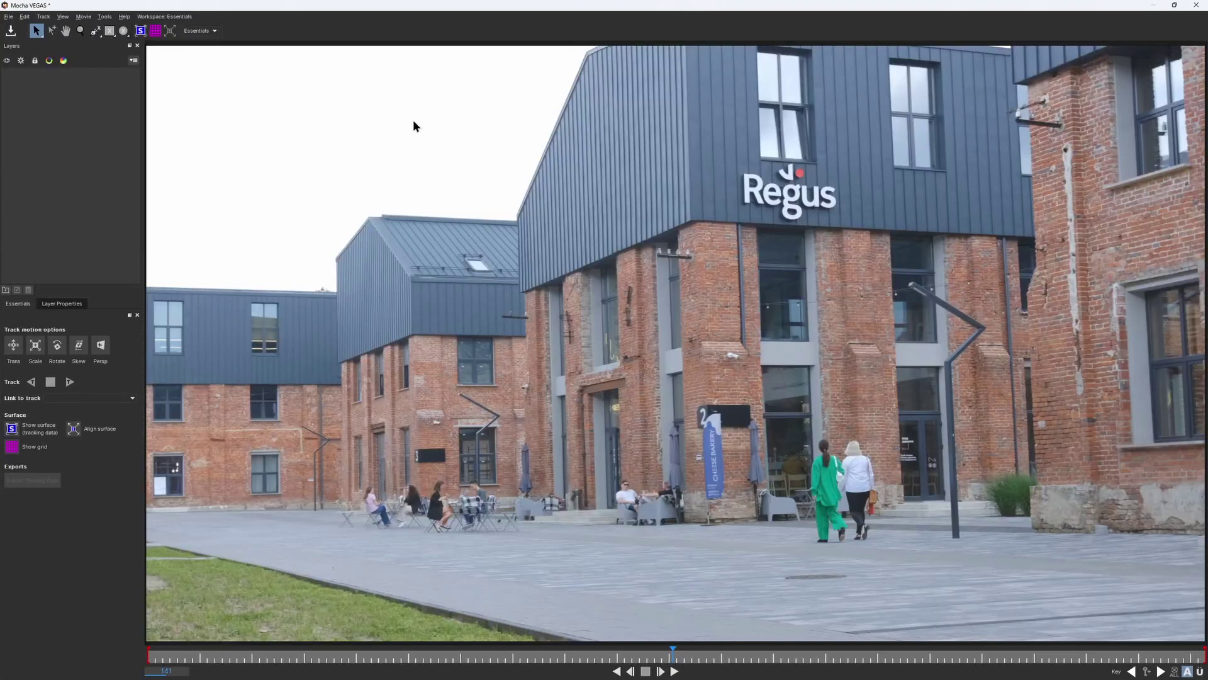
Scrub the café courtyard clip forward to a later frame.
mouse_move(672, 656)
mouse_down()
mouse_move(1071, 602)
mouse_move(435, 434)
mouse_up()
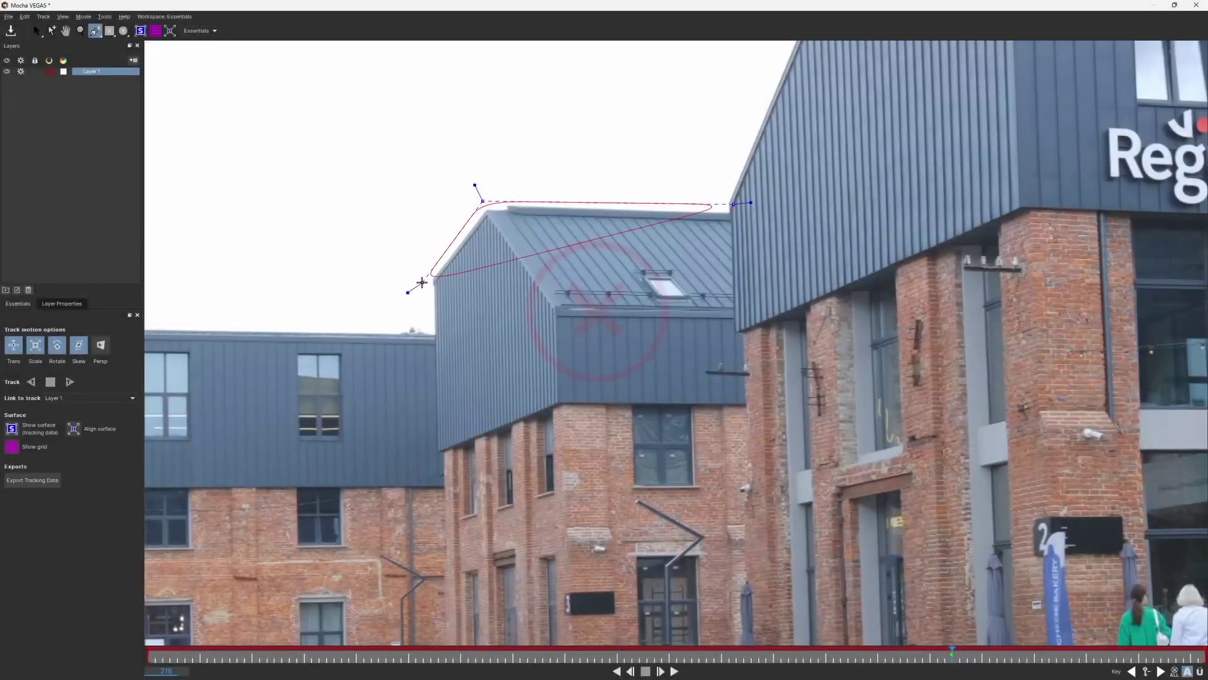
Add the last three points to the middle roof outline and close the shape.
click(425, 485)
click(563, 402)
click(758, 404)
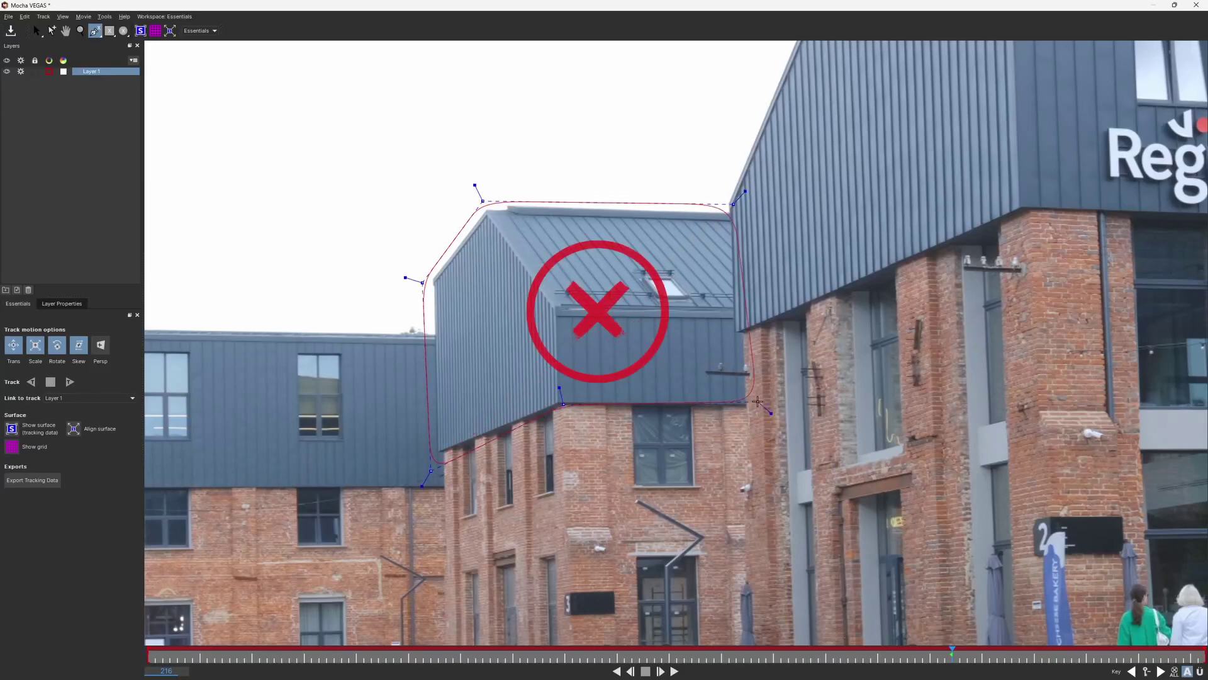
right_click(758, 403)
key(s)
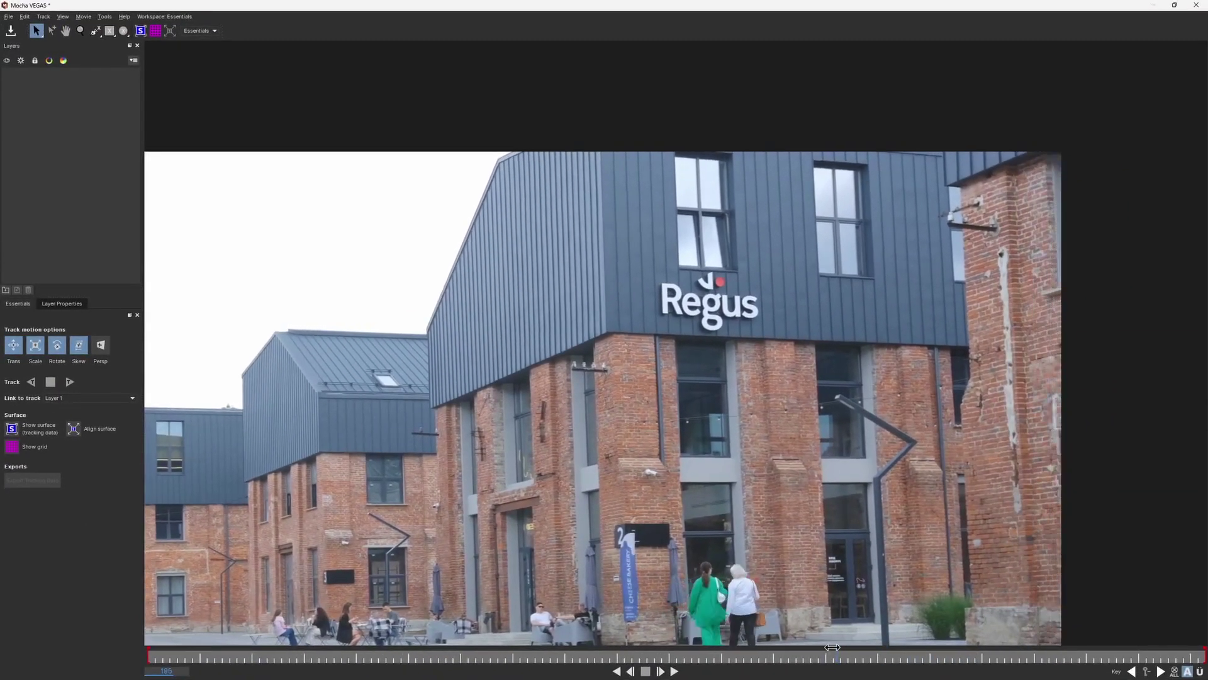
From frame 0, outline the top of the Regus building with an X-spline.
drag(832, 647, 147, 651)
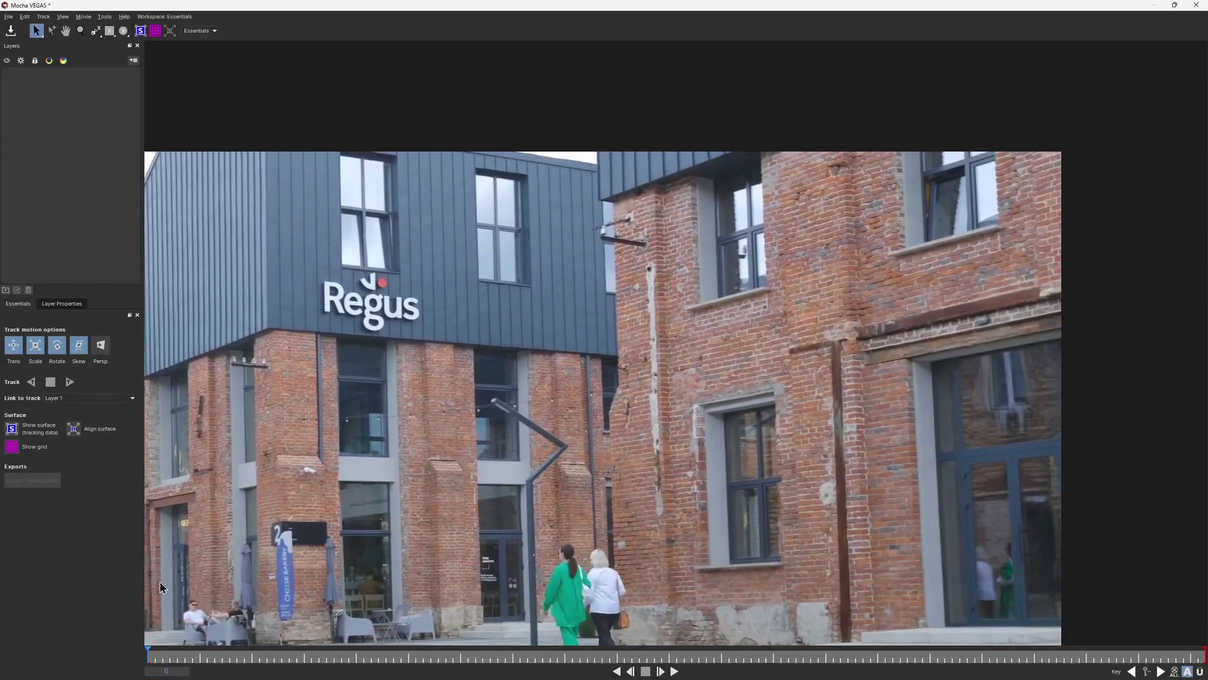
click(95, 31)
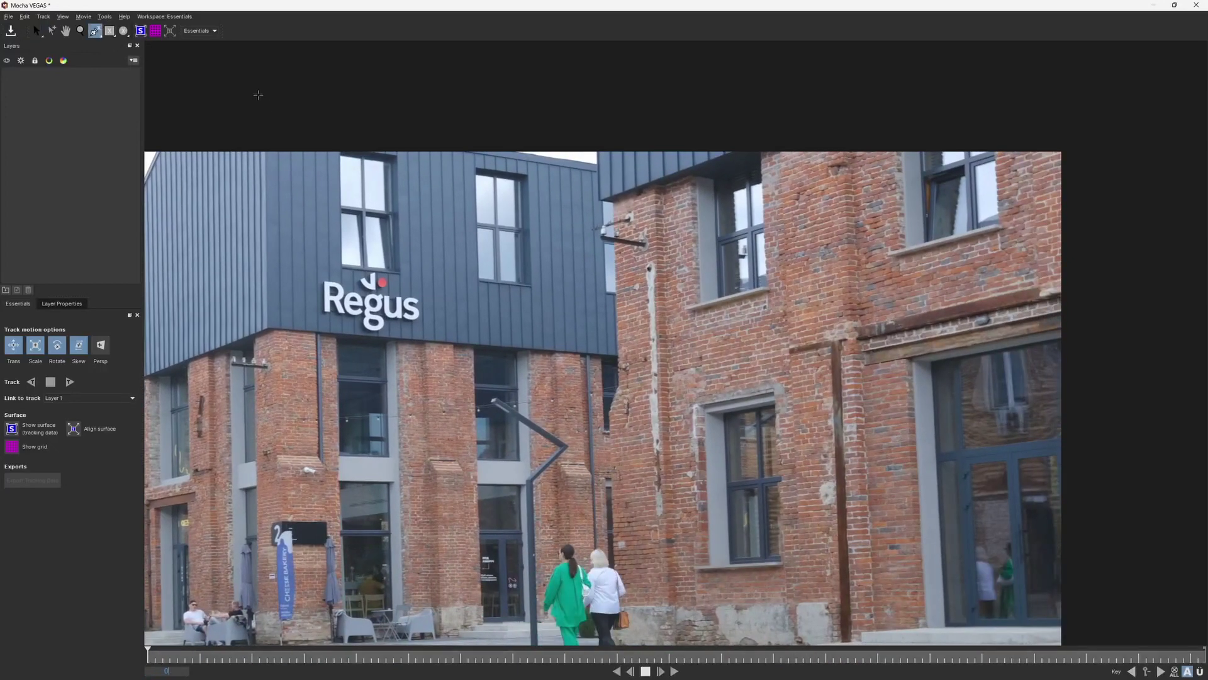
click(258, 95)
click(263, 332)
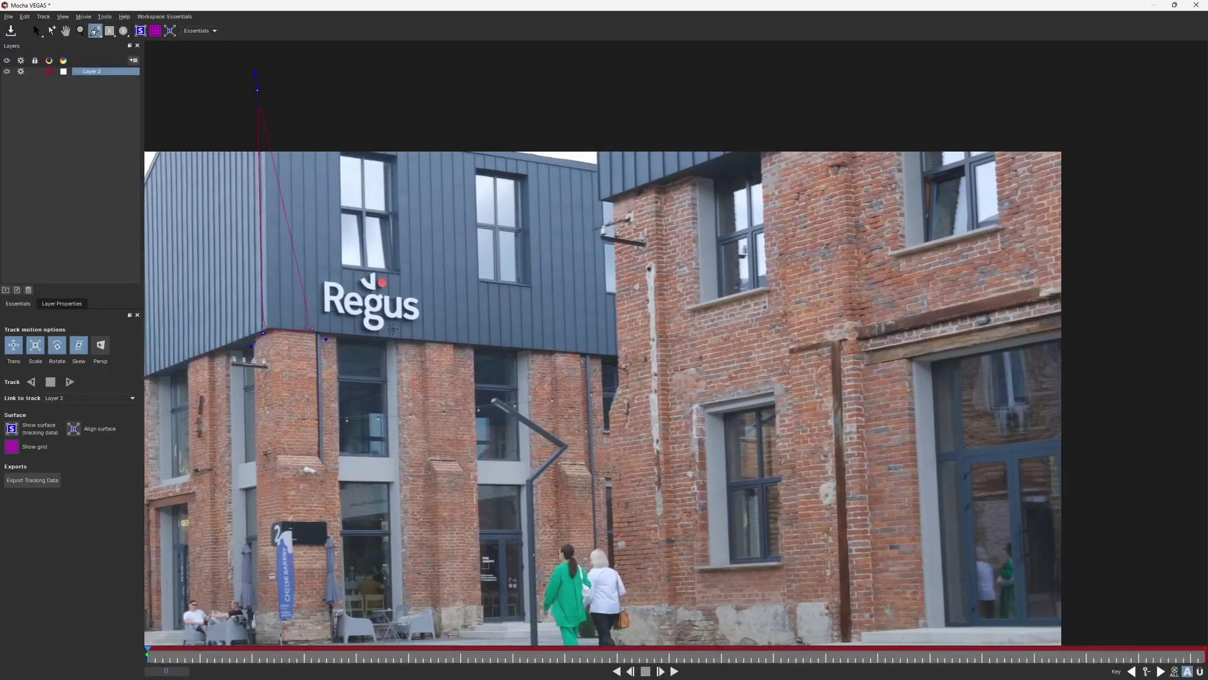
click(625, 359)
click(602, 199)
right_click(602, 151)
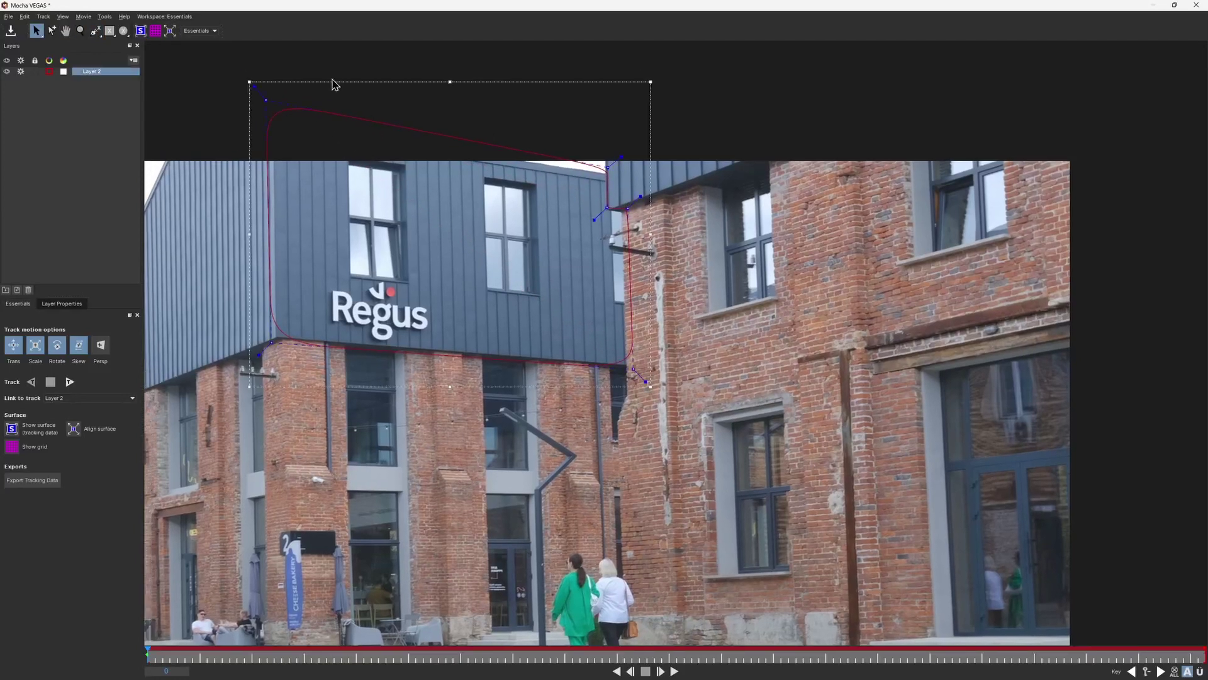
scroll(349, 236, up, 1)
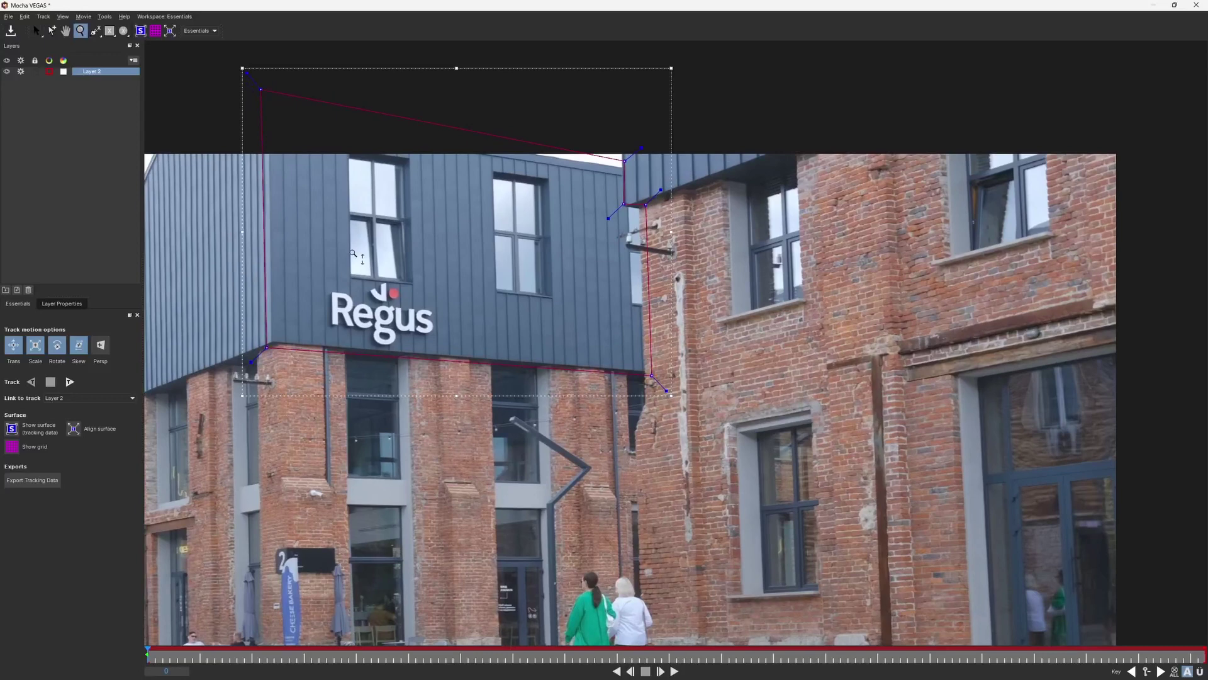
scroll(284, 236, up, 1)
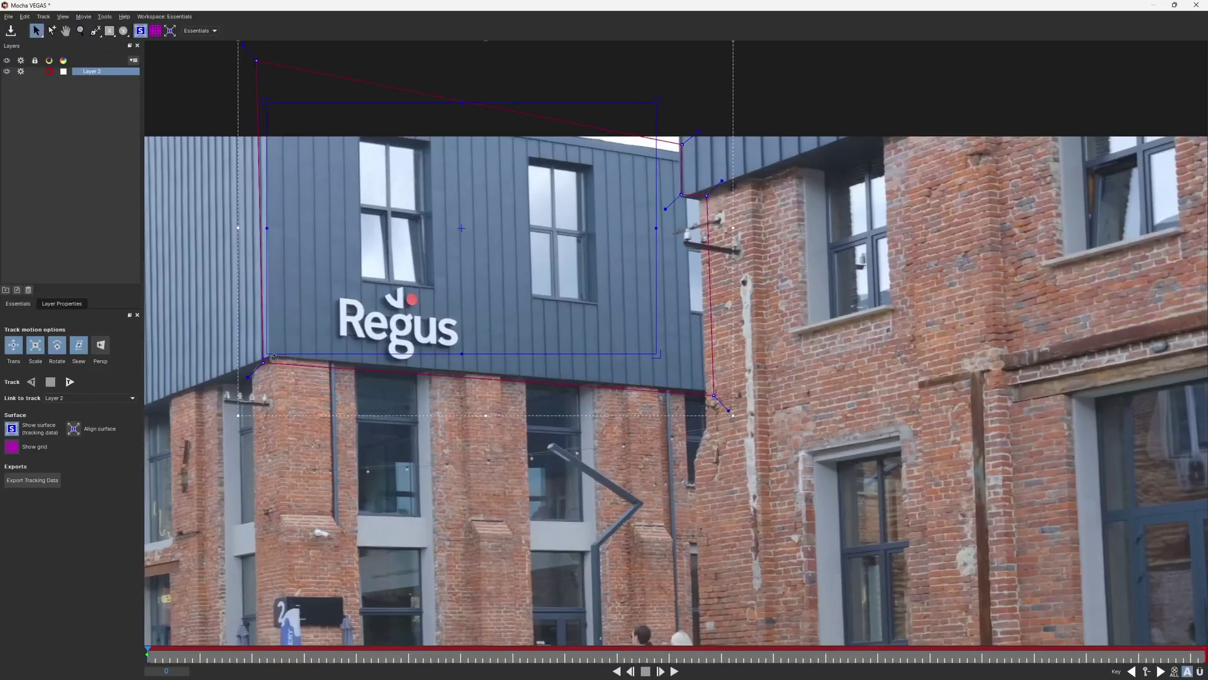
Pin the surface corners to the building, track forward, and rename the layer Roof Regus.
drag(267, 358, 264, 362)
drag(659, 356, 703, 389)
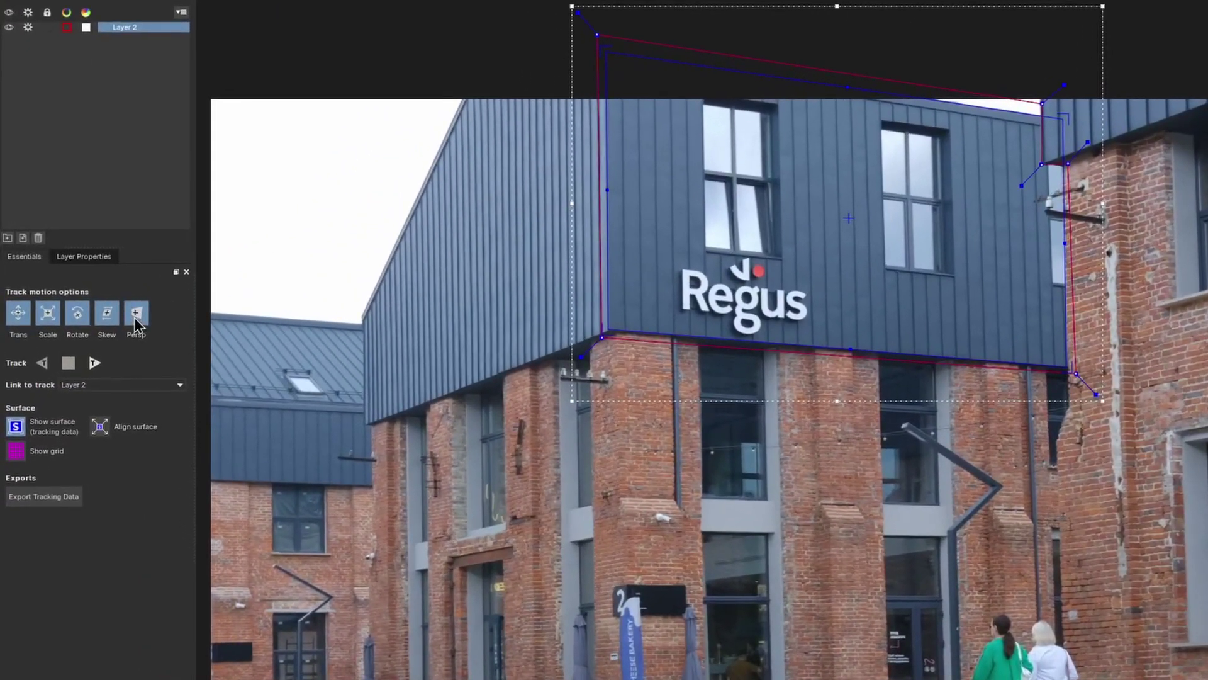
click(87, 350)
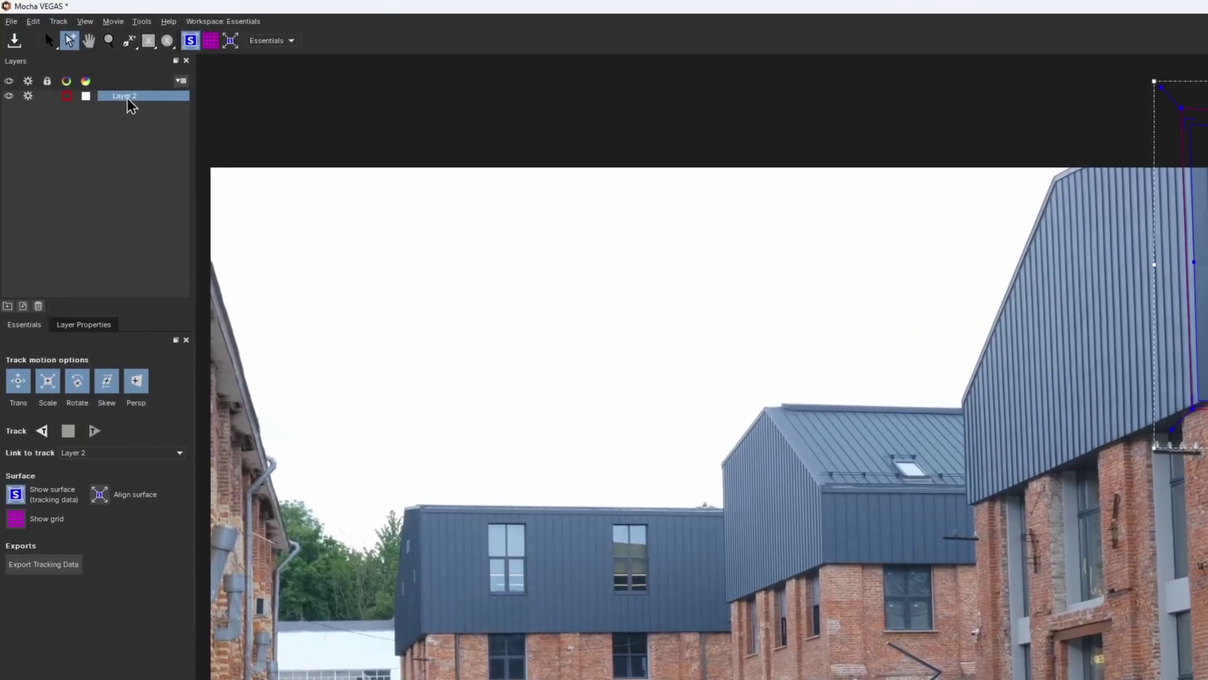
double_click(128, 98)
text(Roo)
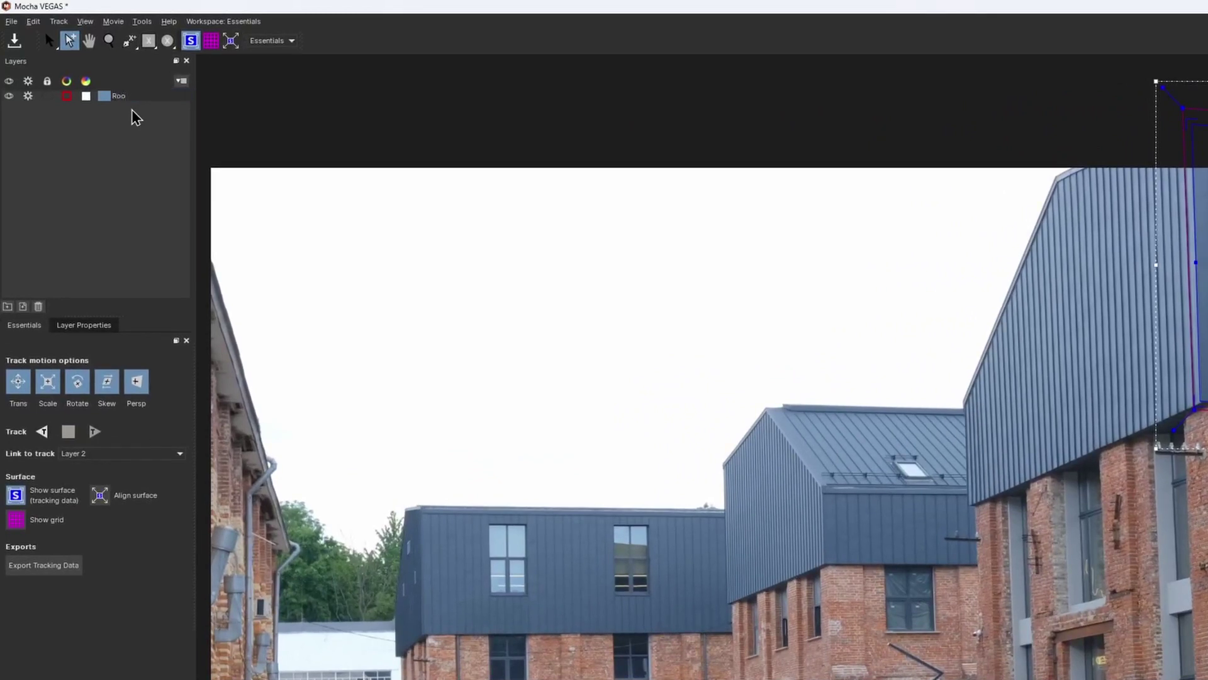
text(f Regus)
key(Return)
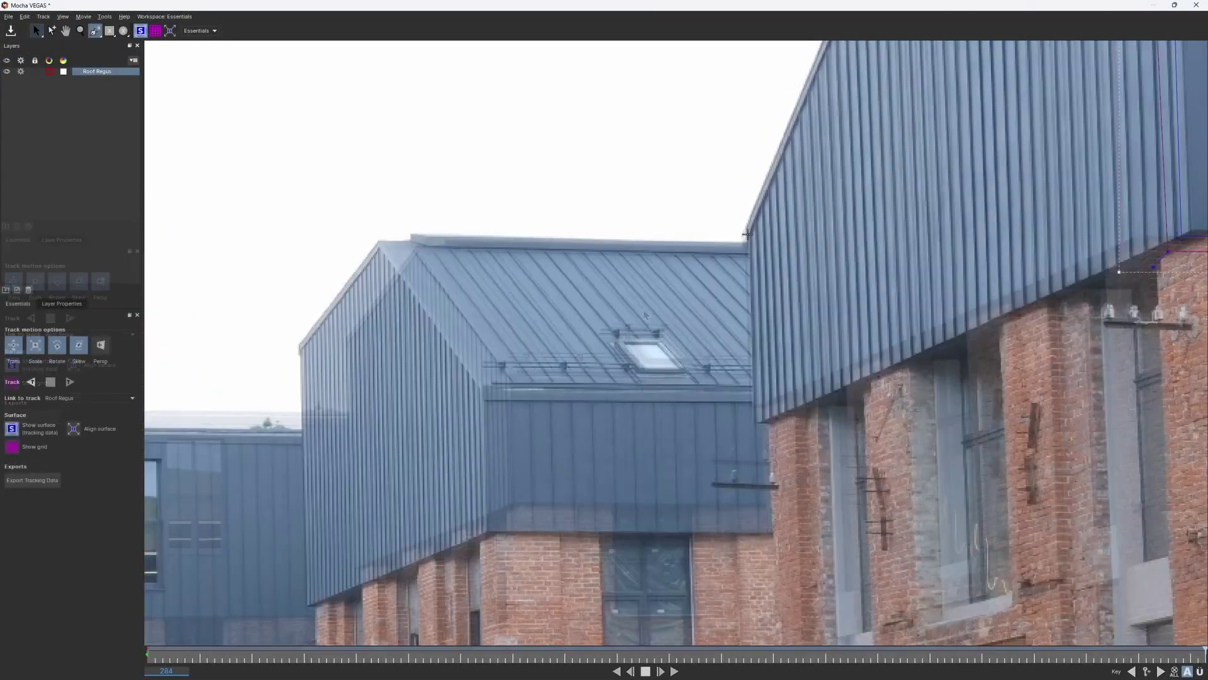
Outline the middle building's roof with a five-point X-spline.
click(747, 234)
click(404, 226)
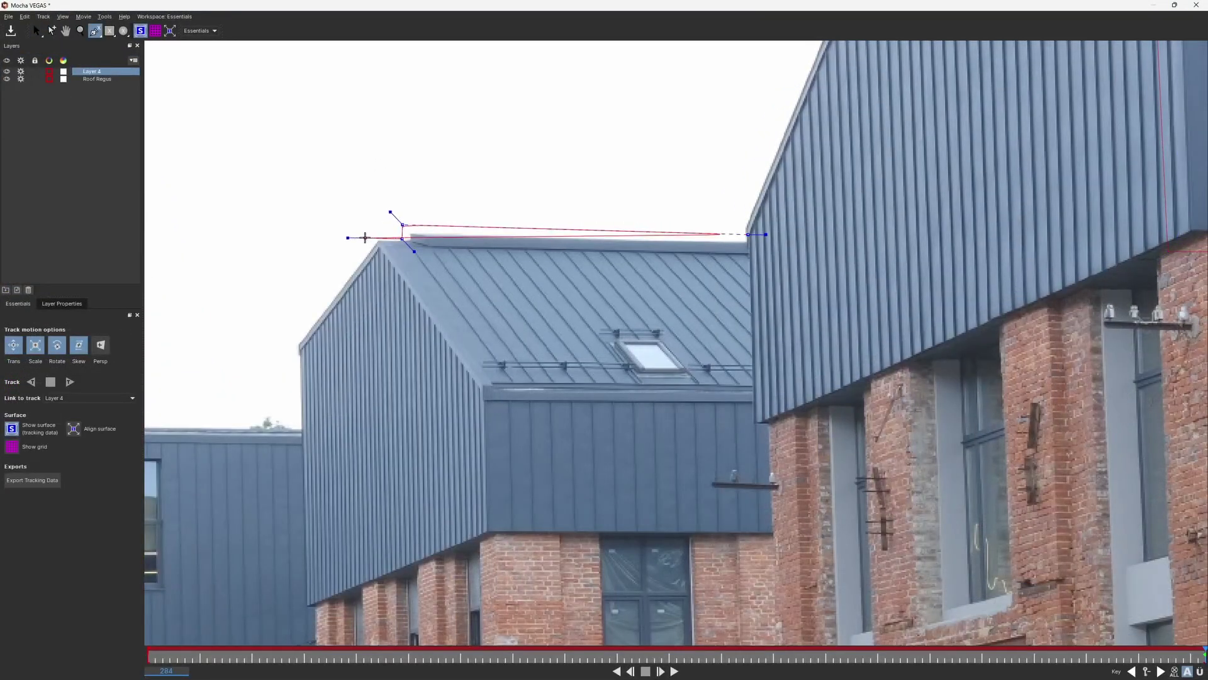
click(364, 237)
click(484, 406)
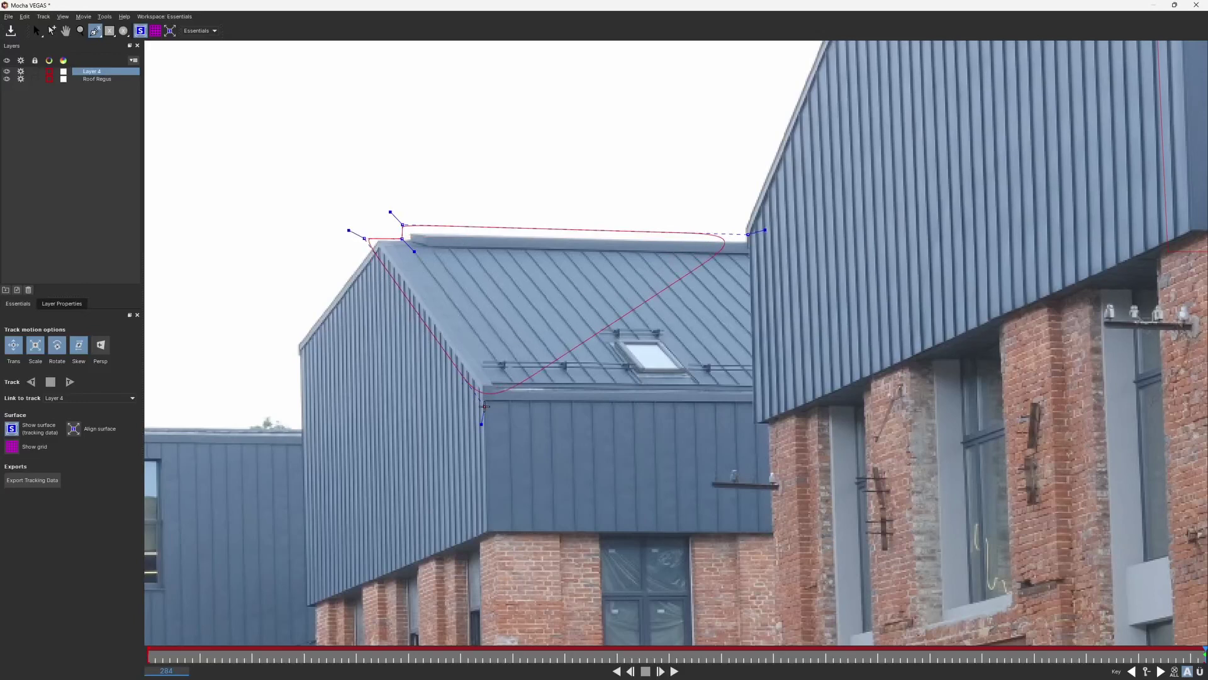
click(765, 416)
right_click(765, 416)
Fit the surface corners to the roof plane and track the shape forward.
drag(413, 394, 510, 385)
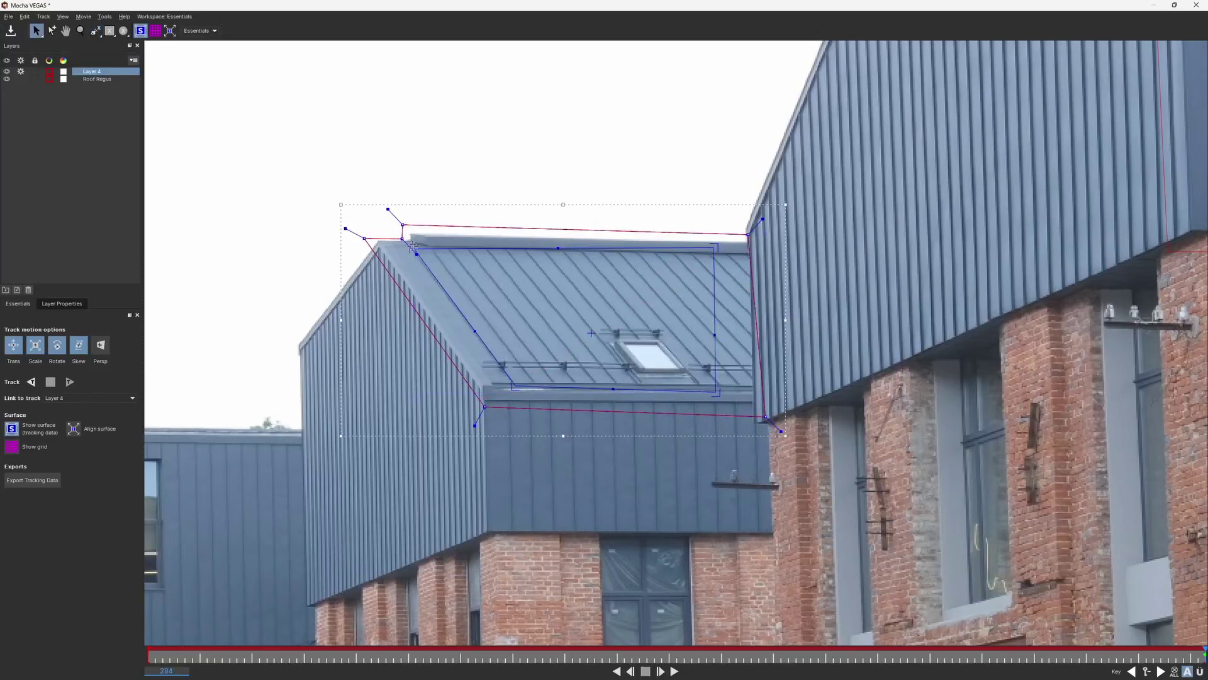
drag(718, 393, 765, 386)
drag(718, 248, 635, 250)
drag(514, 386, 510, 386)
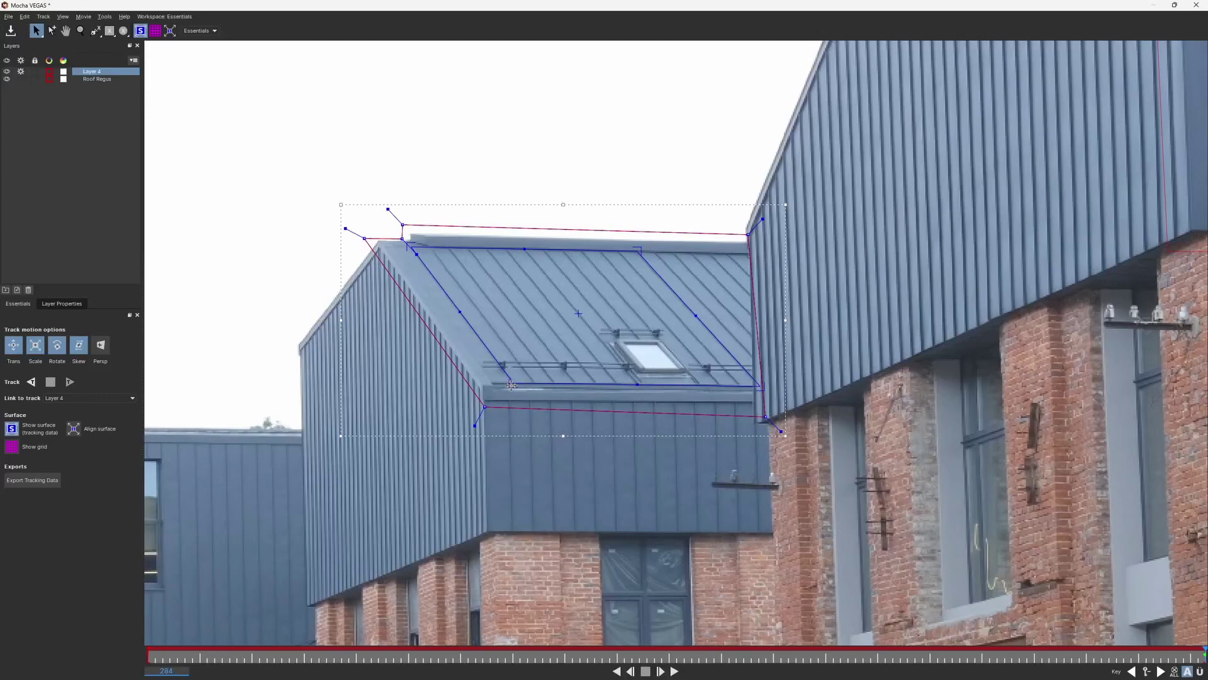
key(shift+t)
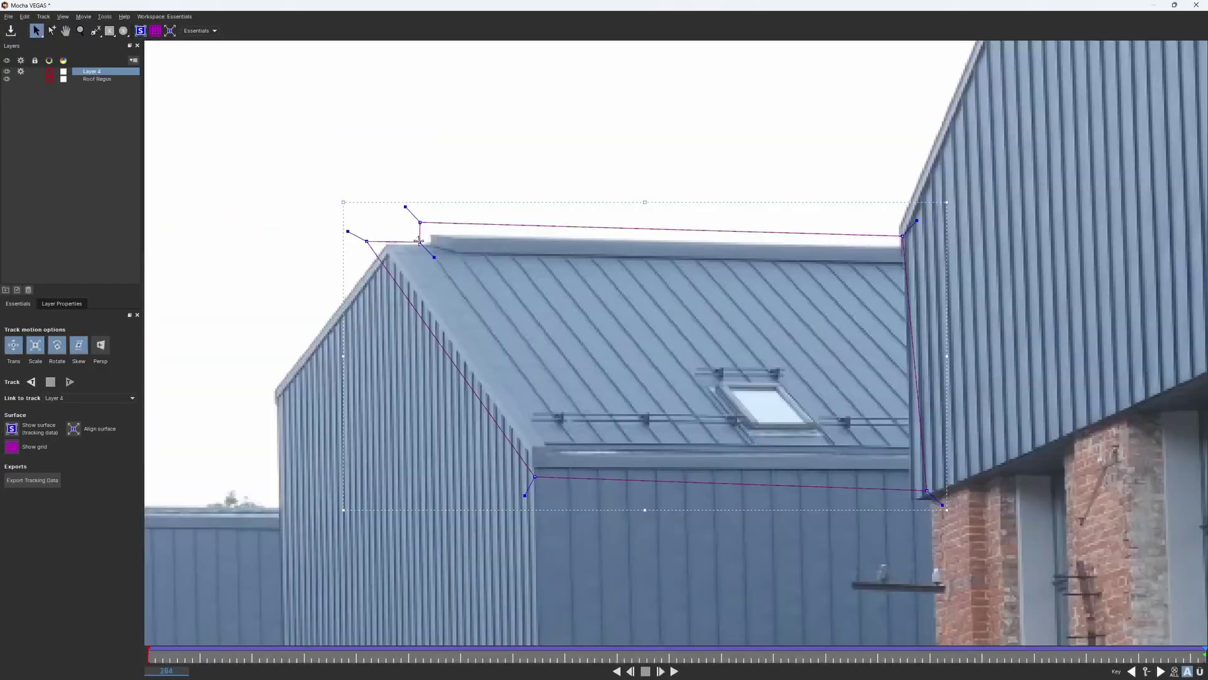
Realign four outline points onto the roof edges and continue tracking forward.
drag(420, 224, 432, 235)
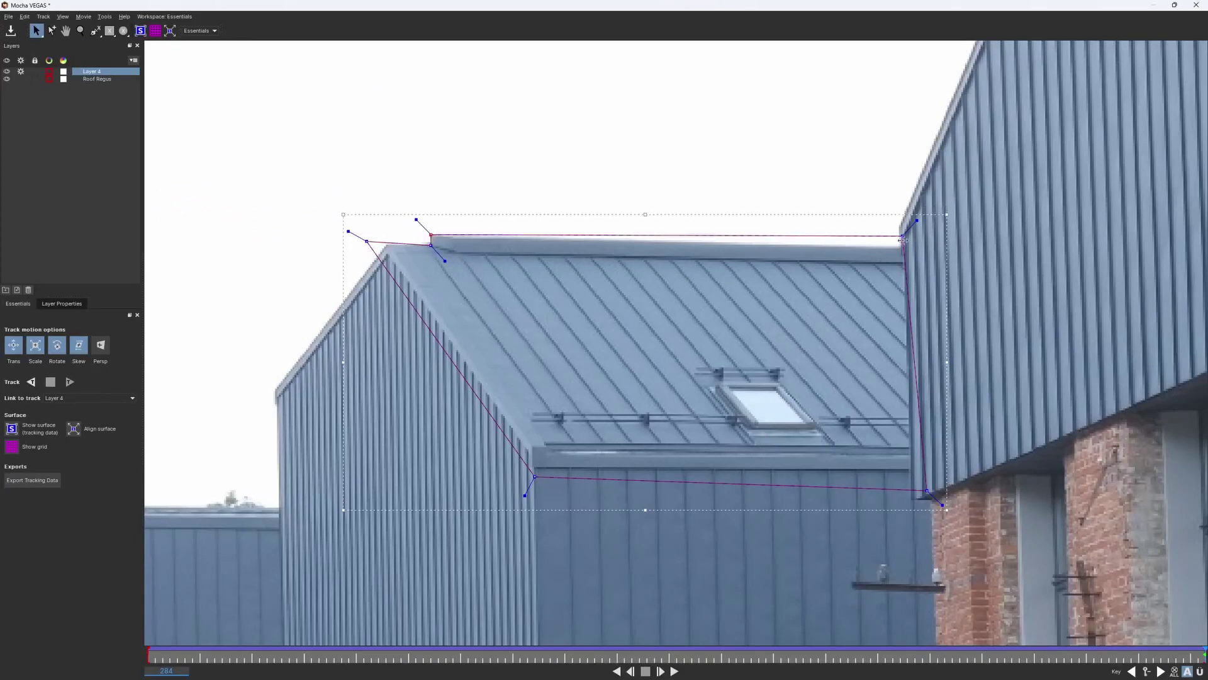
drag(901, 236, 911, 248)
drag(366, 241, 386, 244)
drag(535, 477, 536, 467)
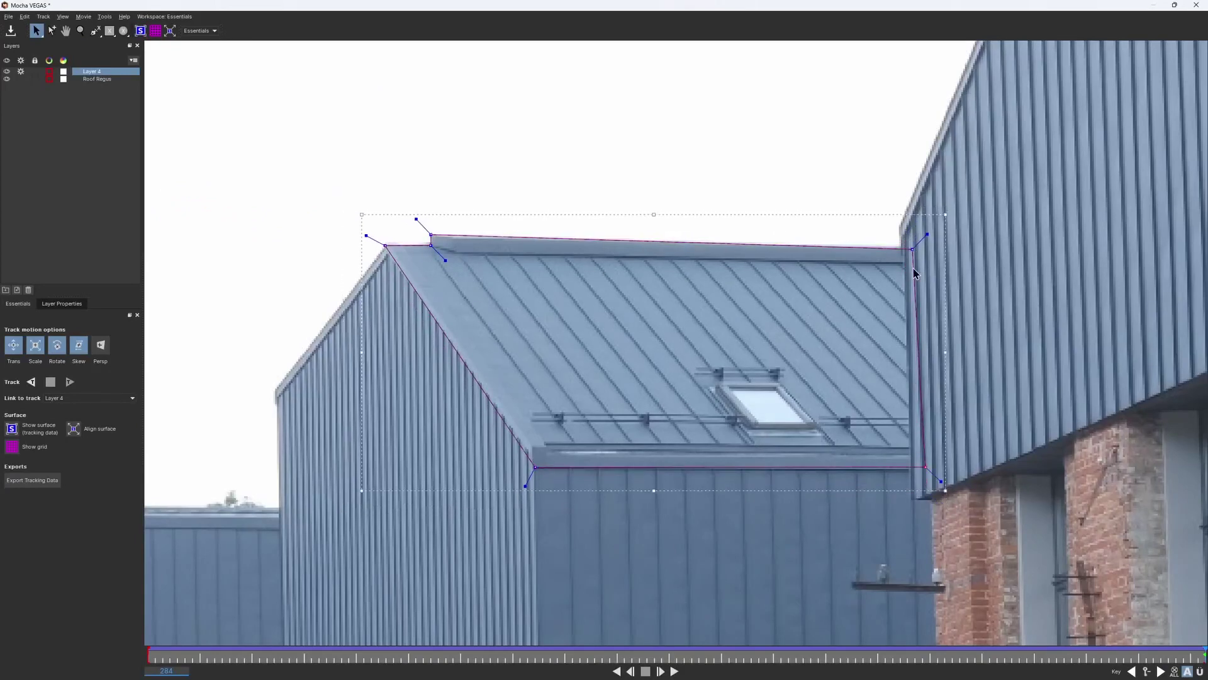
key(t)
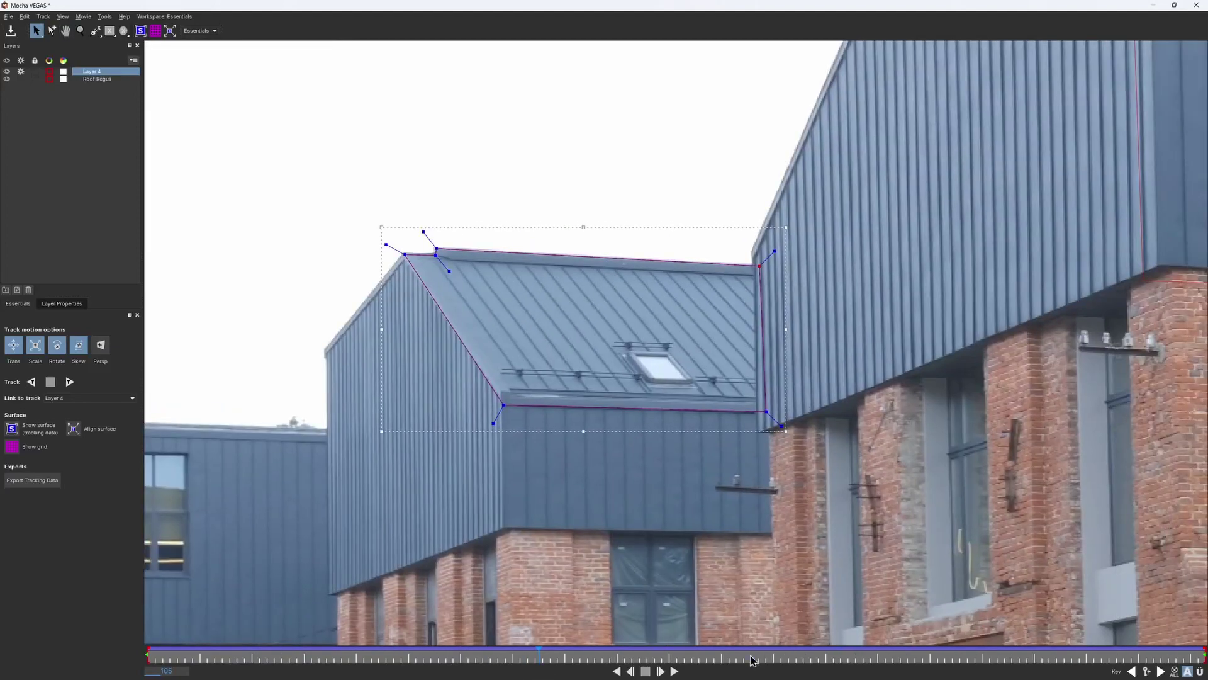
Check the track at an earlier frame and switch to the Classic workspace.
mouse_move(752, 660)
mouse_down()
mouse_move(106, 655)
mouse_move(263, 639)
mouse_up()
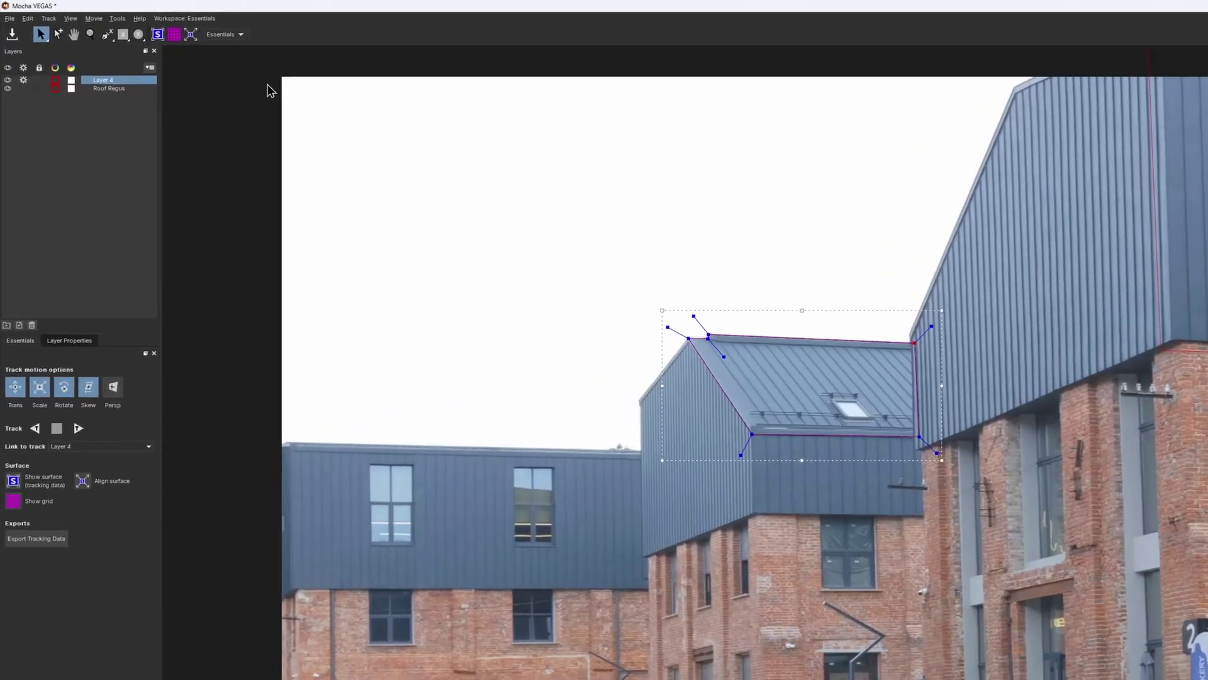
click(200, 31)
click(194, 39)
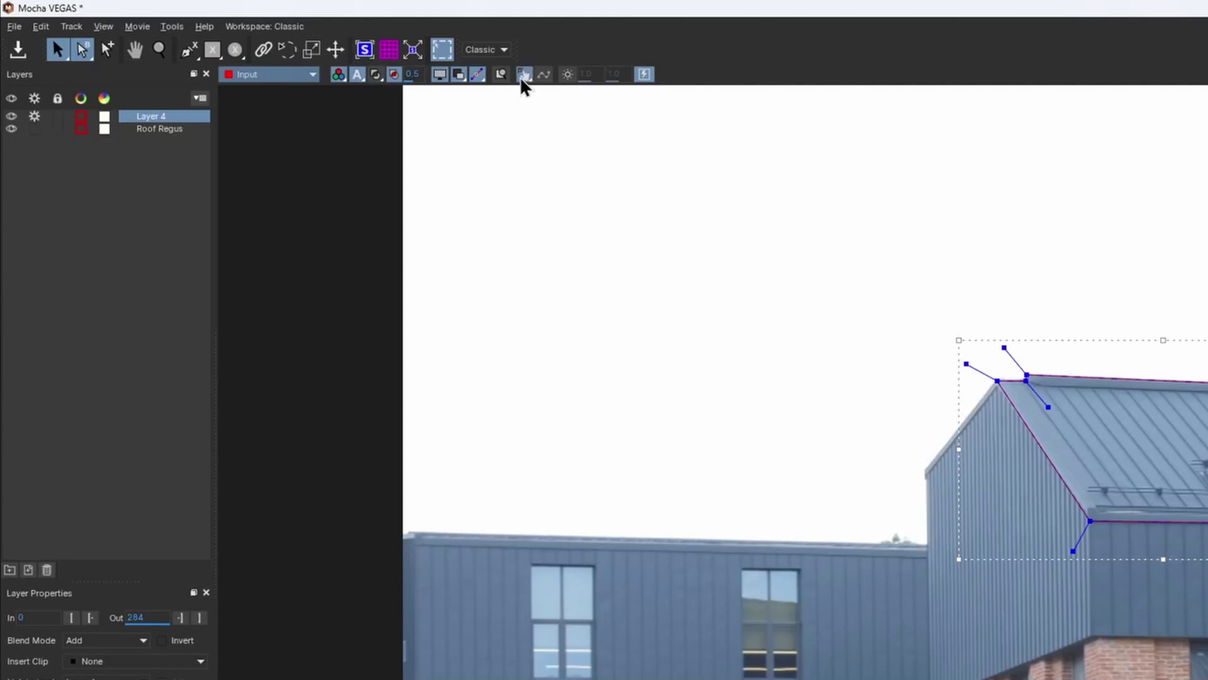
Return to the Essentials workspace and check the roof track at a later frame.
click(481, 50)
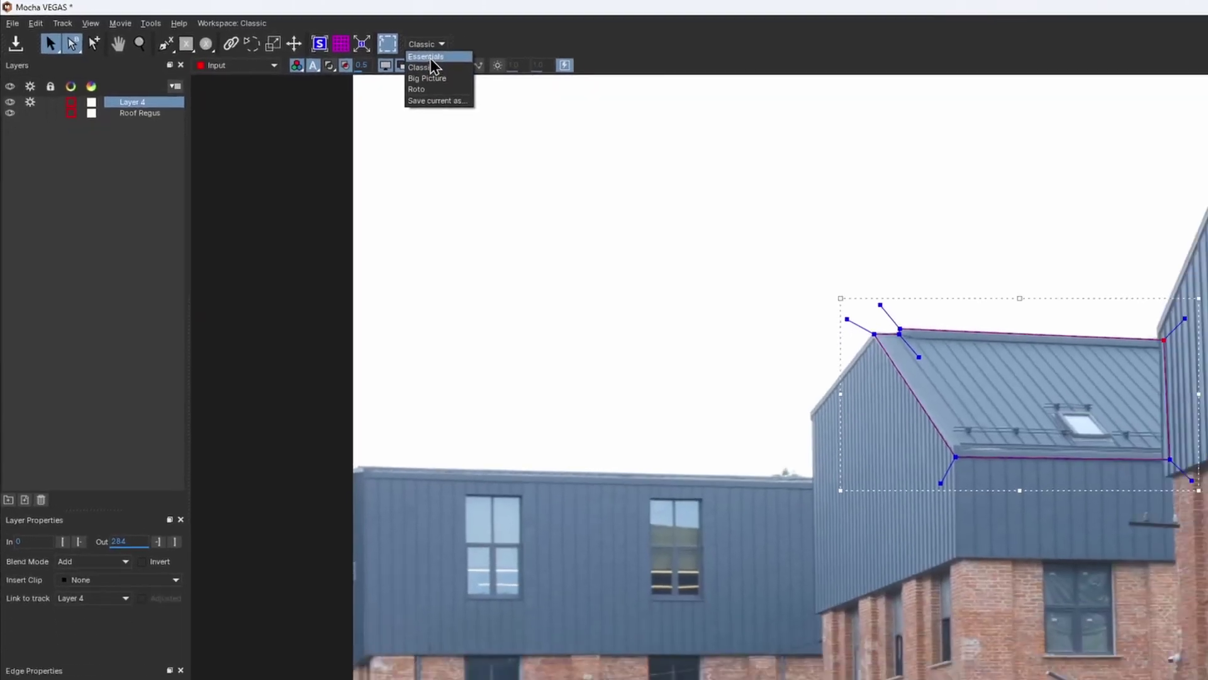
click(426, 57)
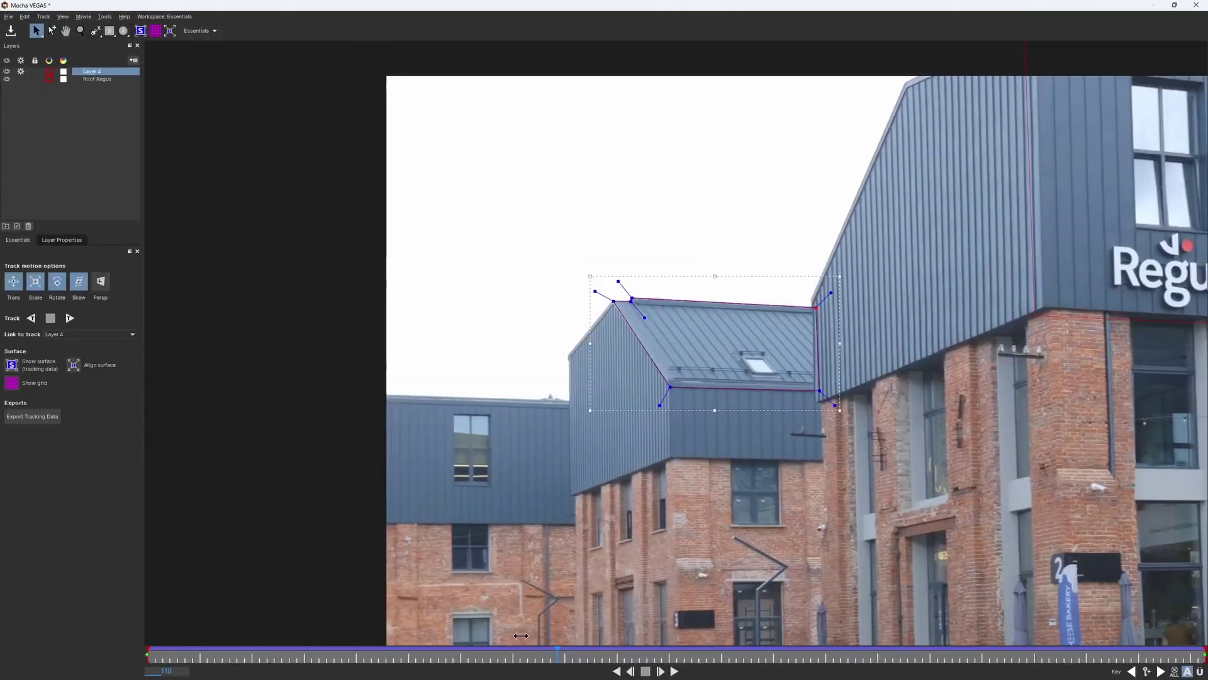
drag(520, 635, 906, 636)
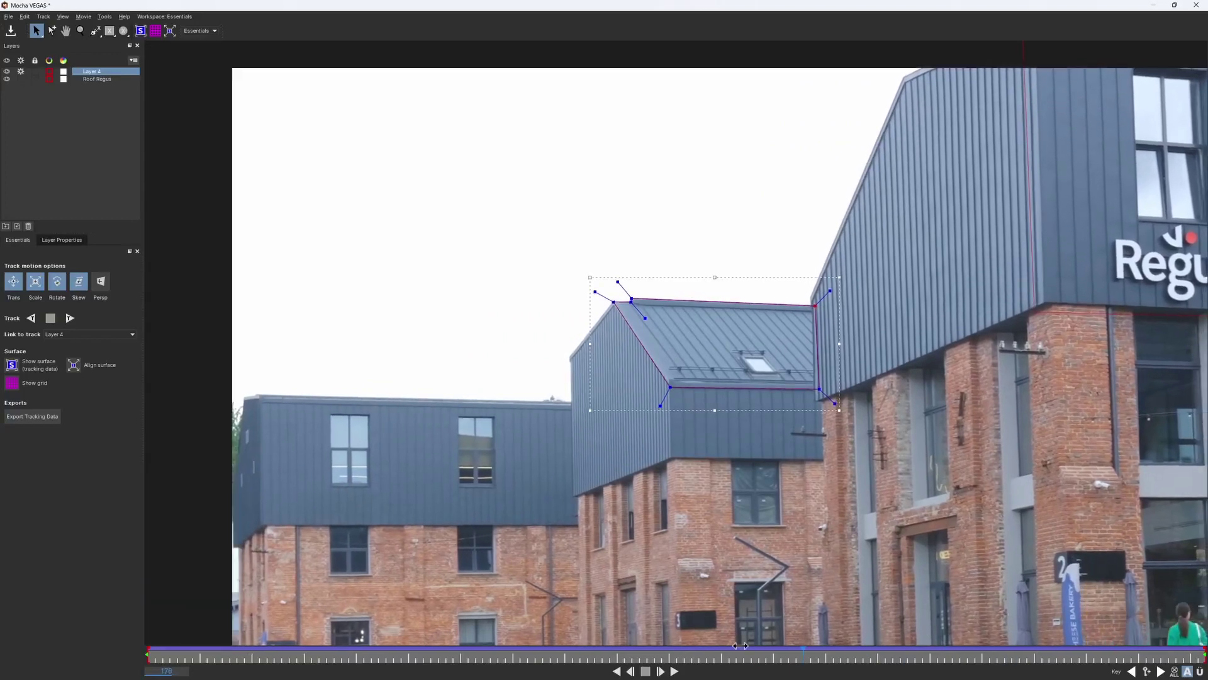
key(z)
Link the Roof 2 side layer to the Roof 2 track and widen its shape slightly left.
click(667, 195)
scroll(667, 195, up, 1)
key(s)
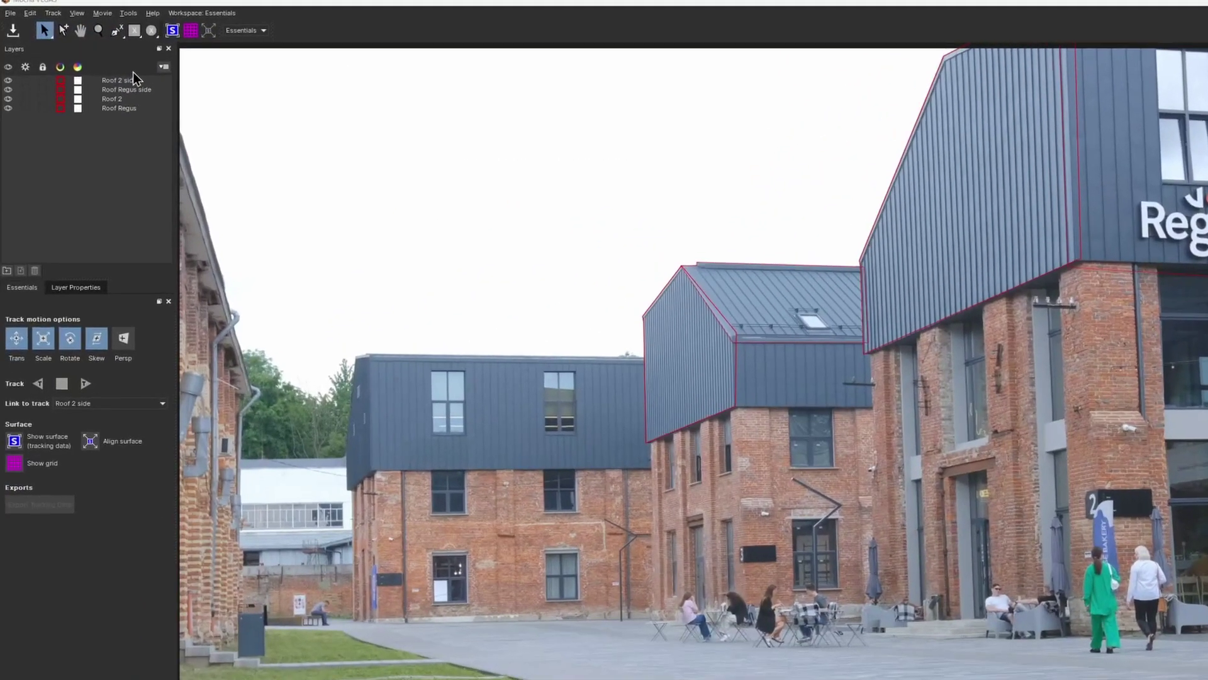
click(127, 81)
click(143, 501)
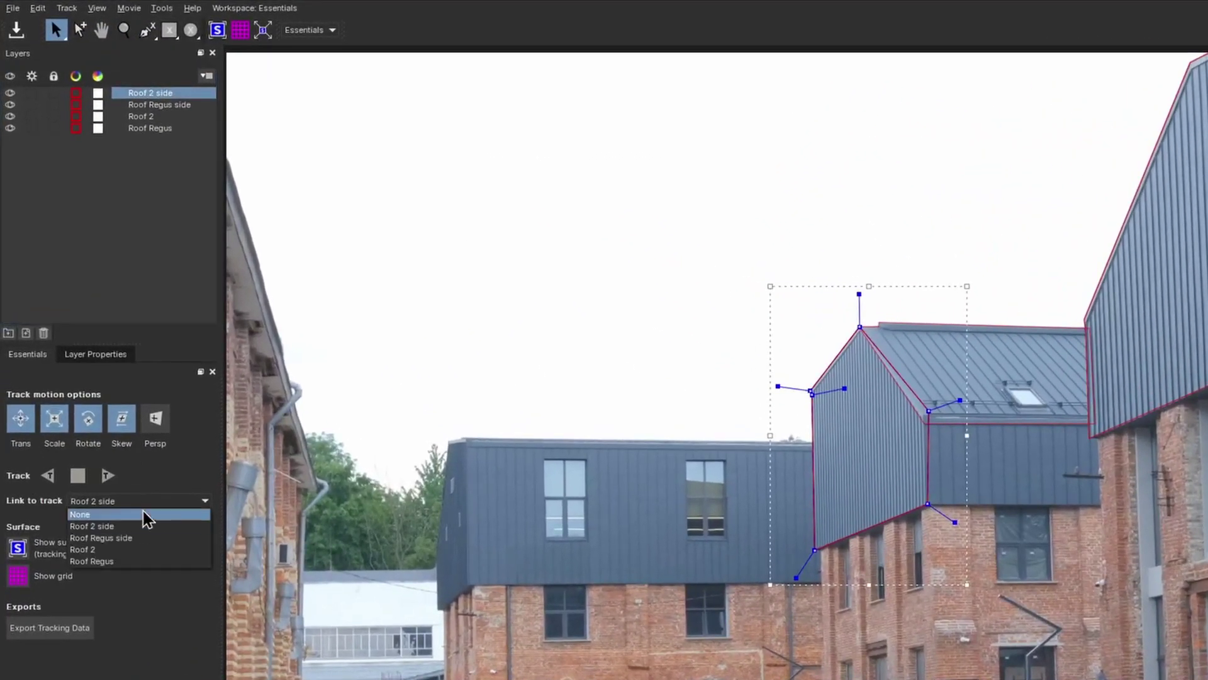
click(82, 548)
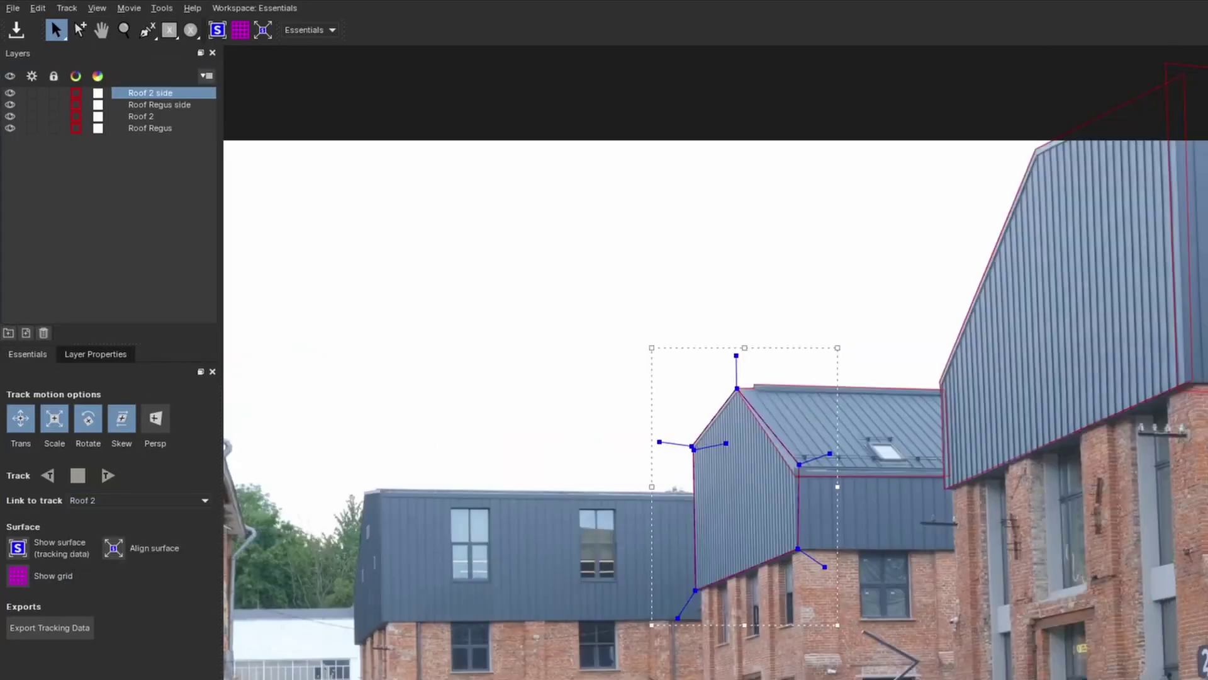
scroll(661, 477, up, 2)
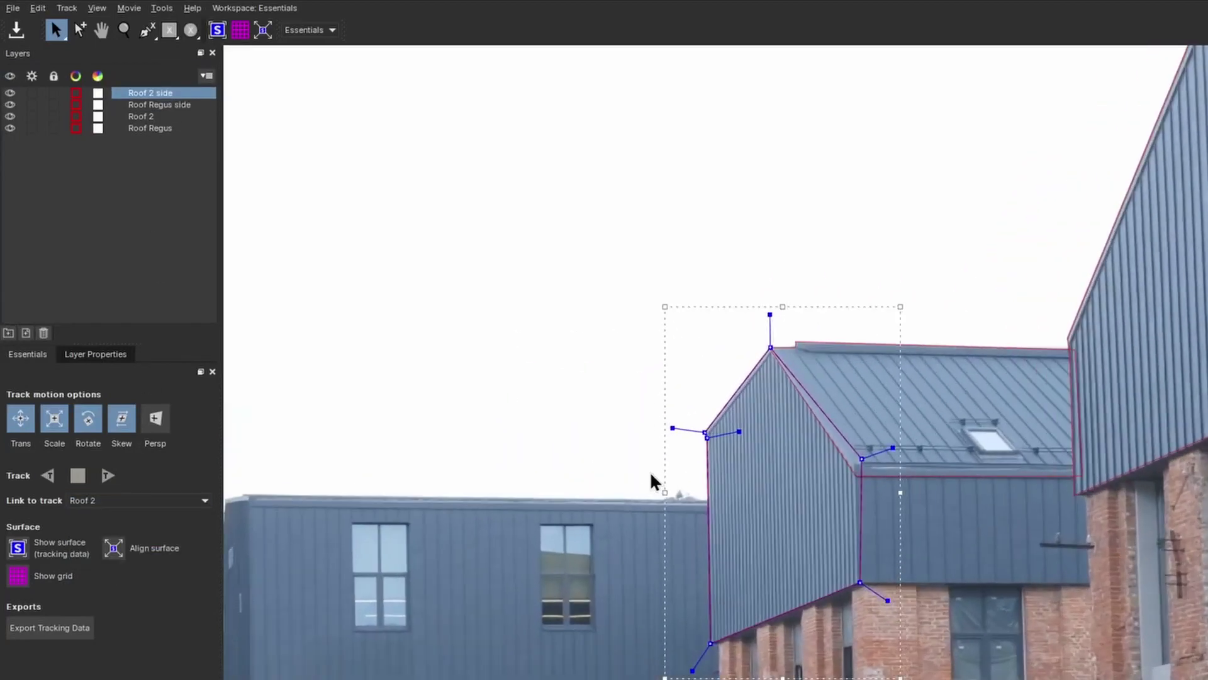
scroll(650, 481, up, 2)
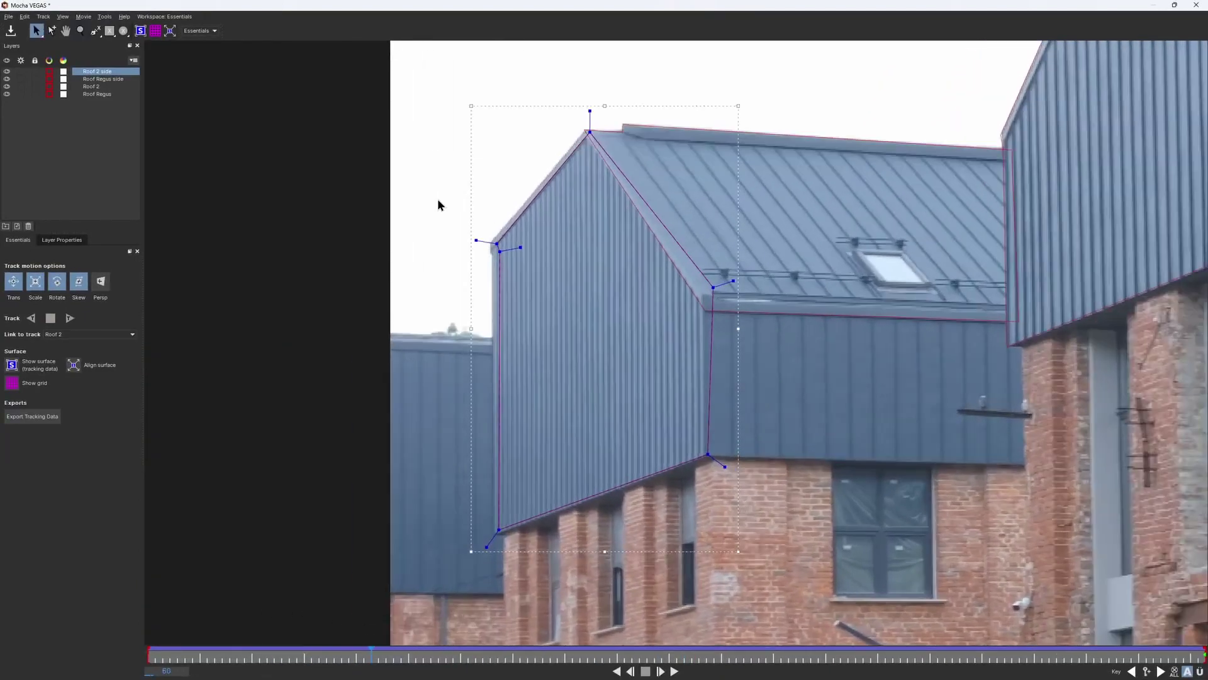
drag(495, 243, 488, 241)
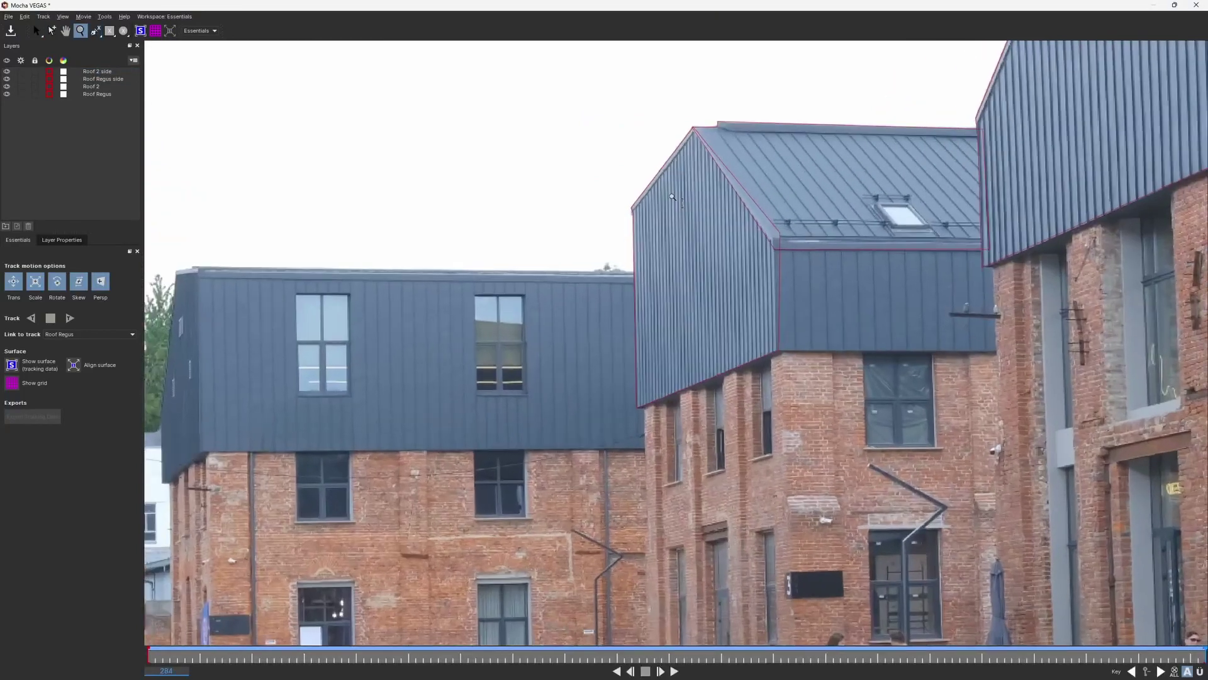
Draw the Far building outline, review its layer properties, then select Roof 2 side.
key(ctrl+l)
click(648, 270)
click(204, 262)
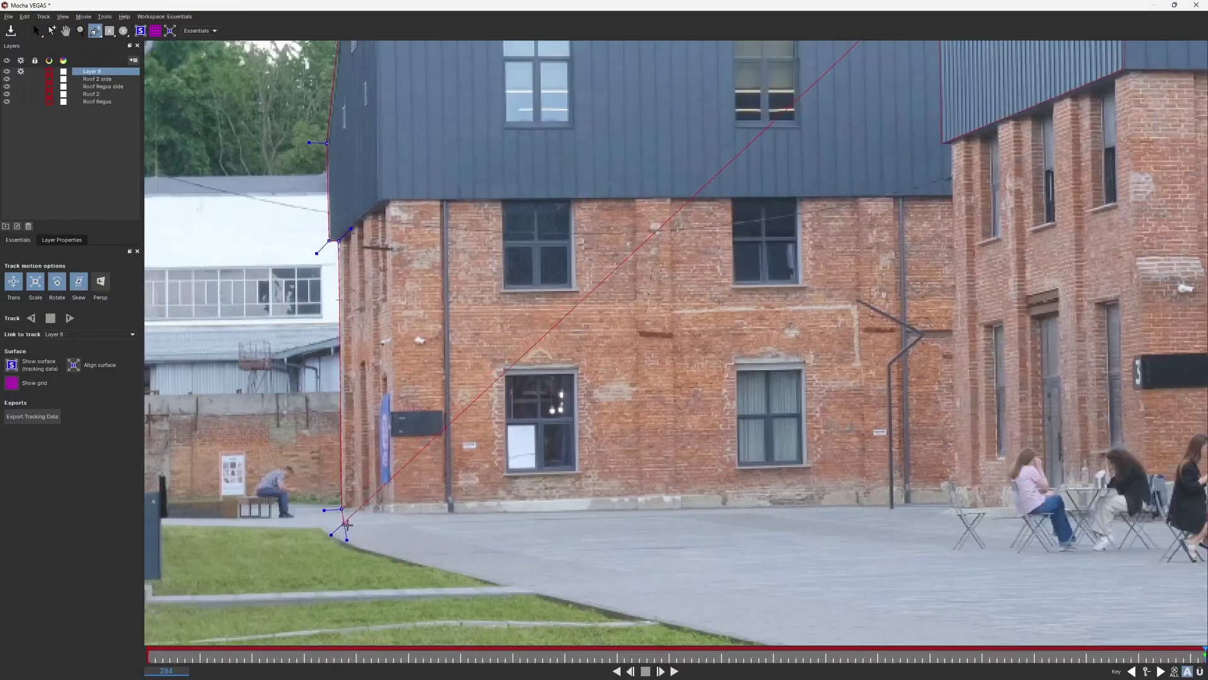
right_click(346, 522)
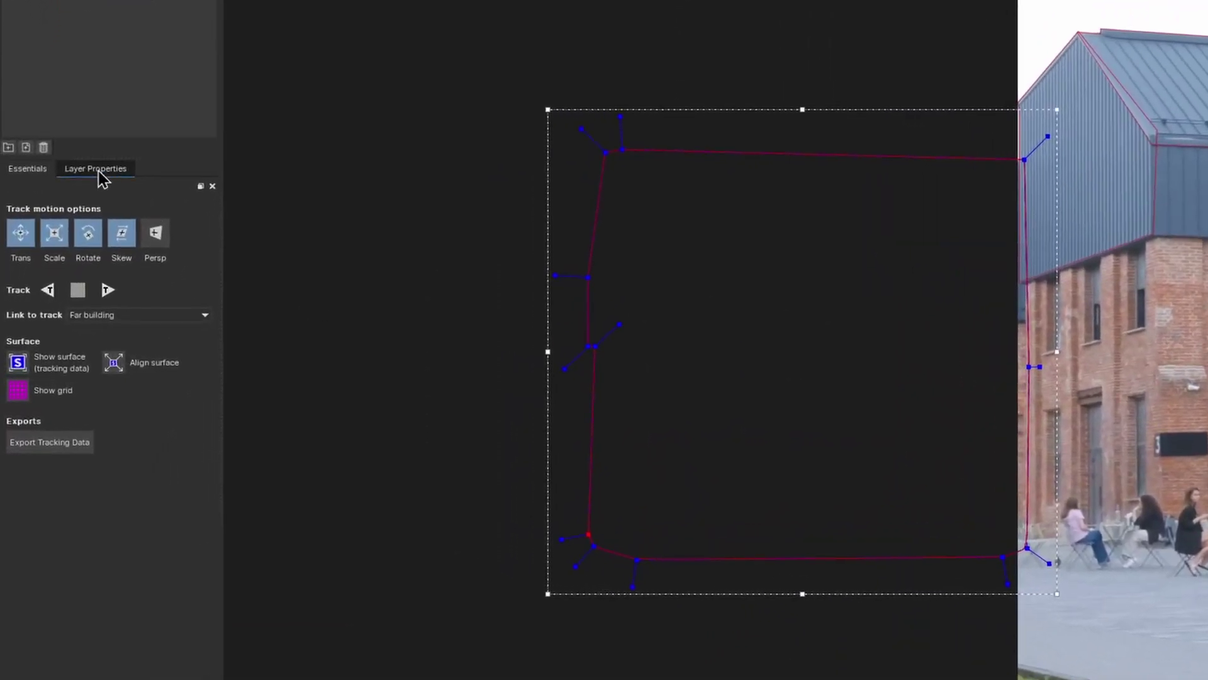
click(99, 172)
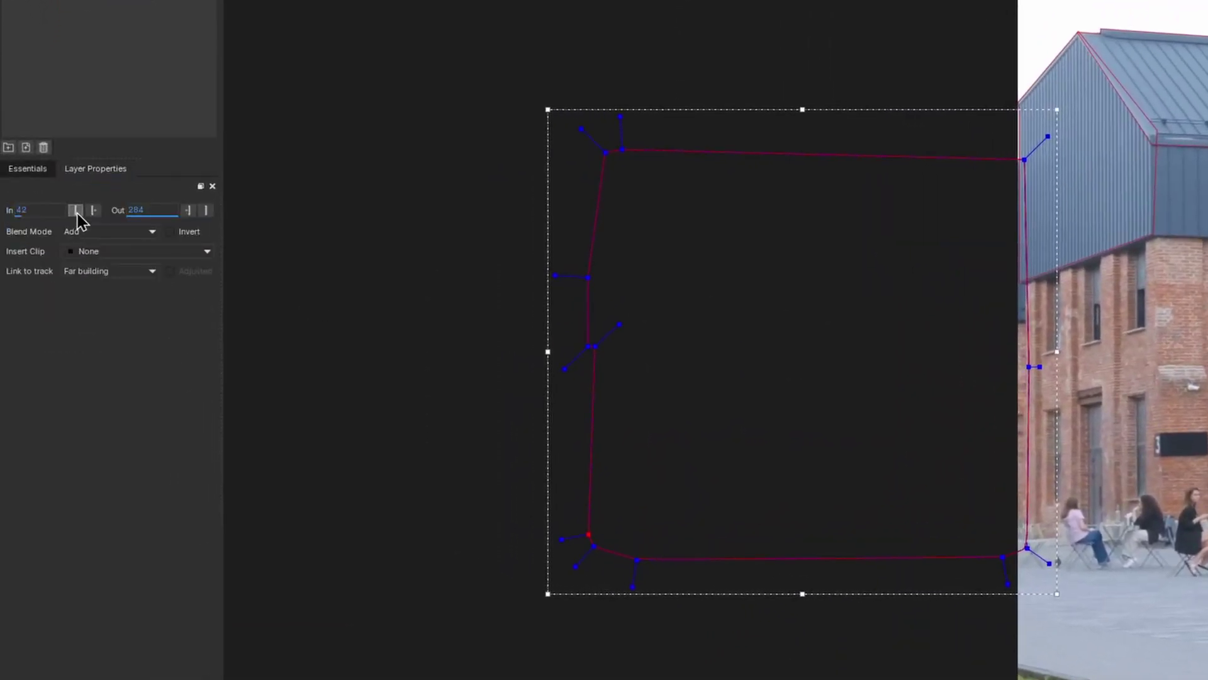
click(28, 168)
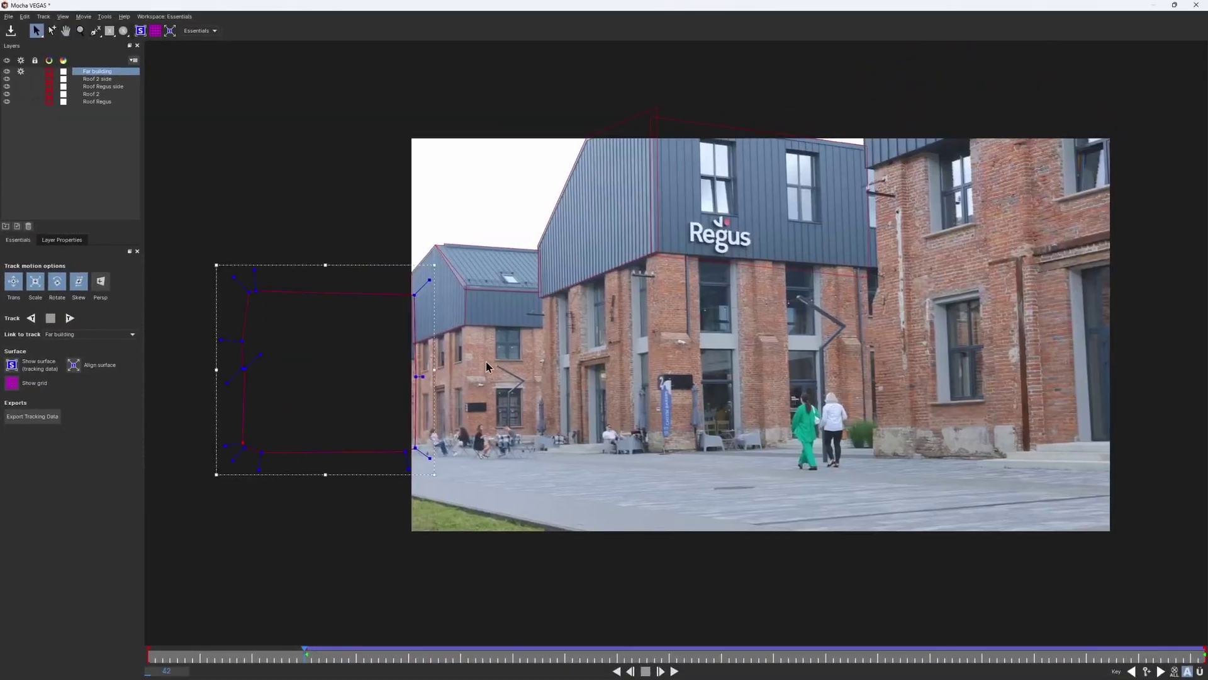
scroll(488, 366, down, 1)
click(97, 78)
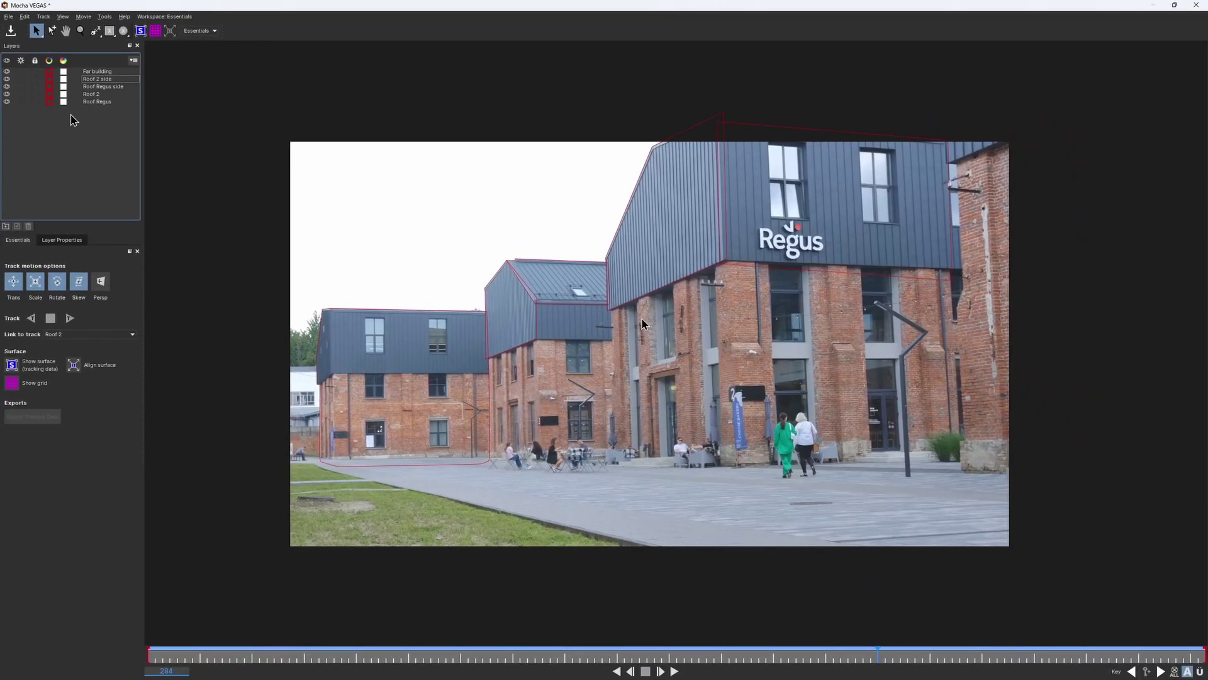
Draw a large closed X-spline over the sky and rooftops, extending past the frame edges.
click(94, 30)
click(927, 107)
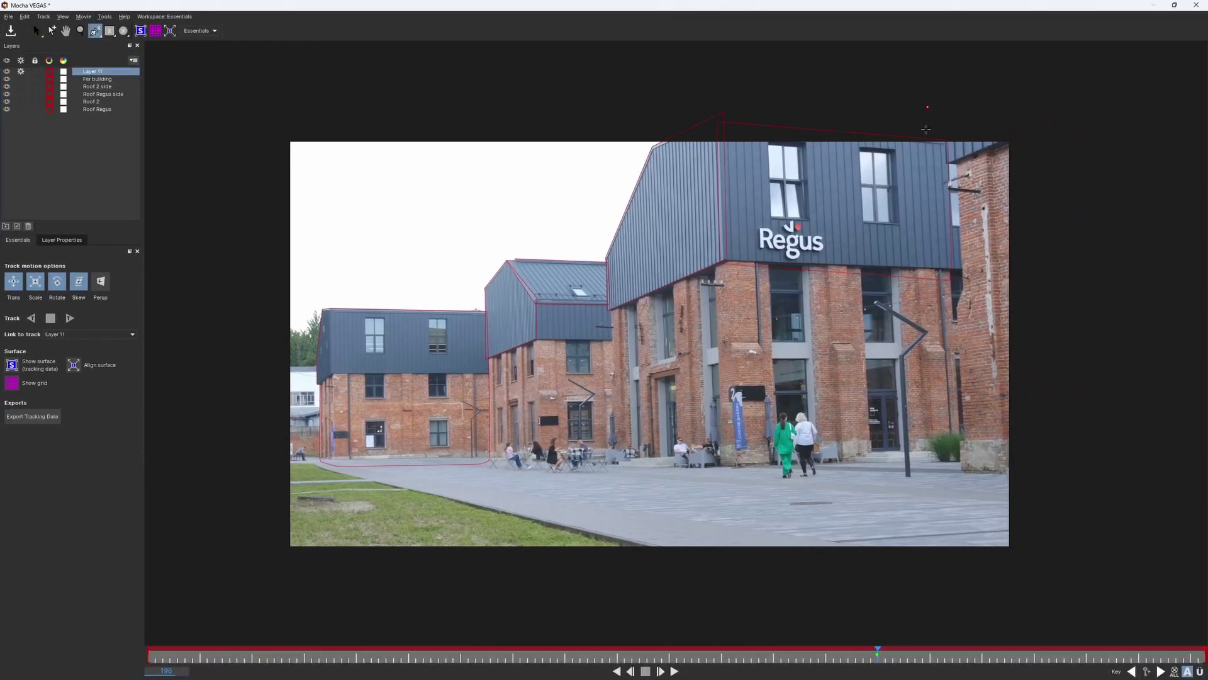
click(595, 295)
click(516, 285)
click(480, 342)
click(321, 338)
click(321, 465)
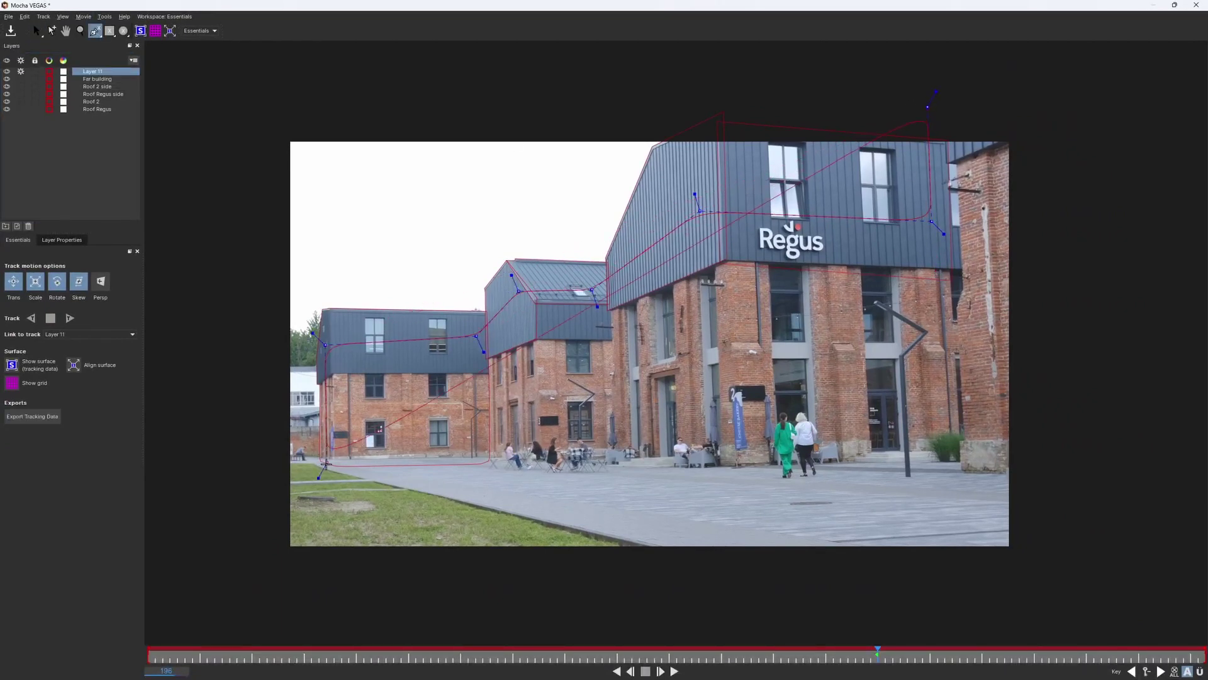
click(242, 579)
click(745, 612)
click(1129, 606)
click(1088, 107)
right_click(1087, 107)
scroll(368, 226, down, 2)
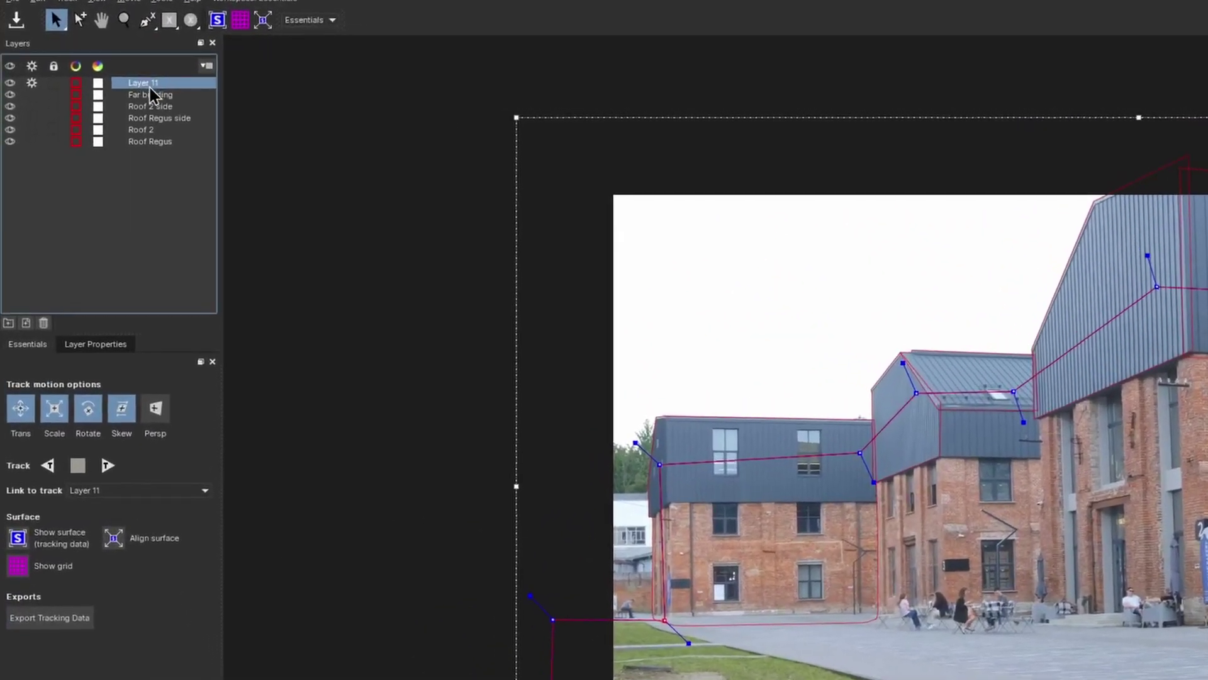
Rename the new layer Big and link it to the Roof 2 track.
double_click(151, 83)
text(Big)
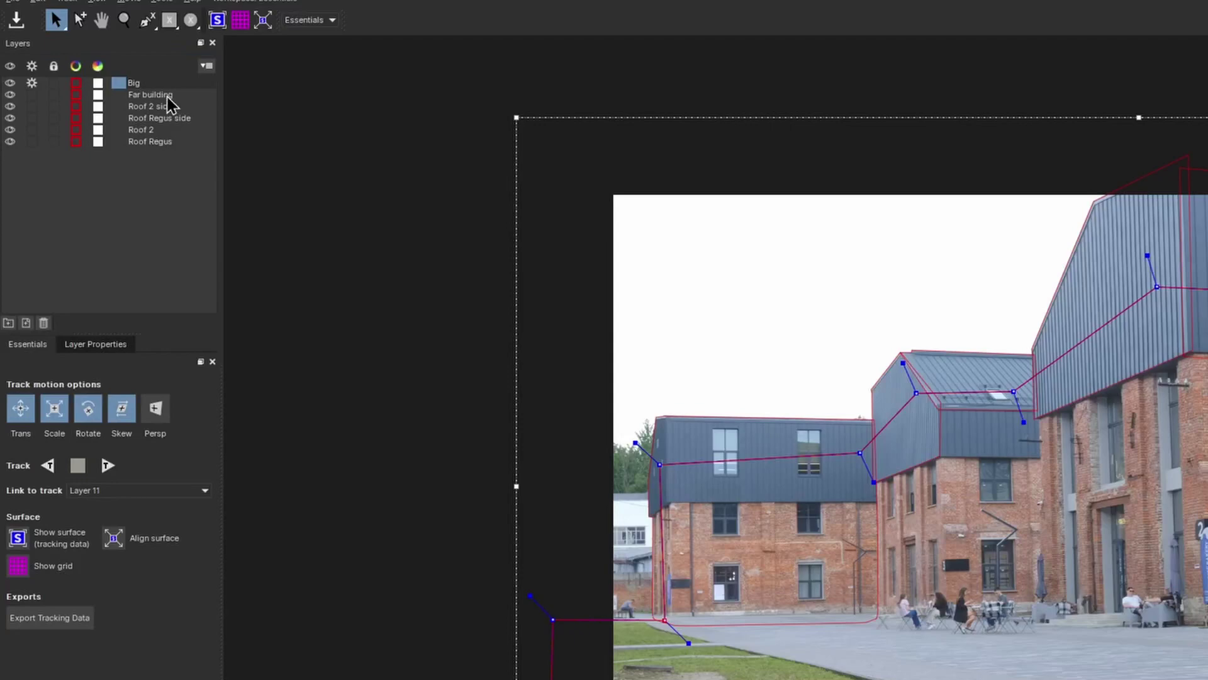
key(Return)
click(100, 492)
click(120, 562)
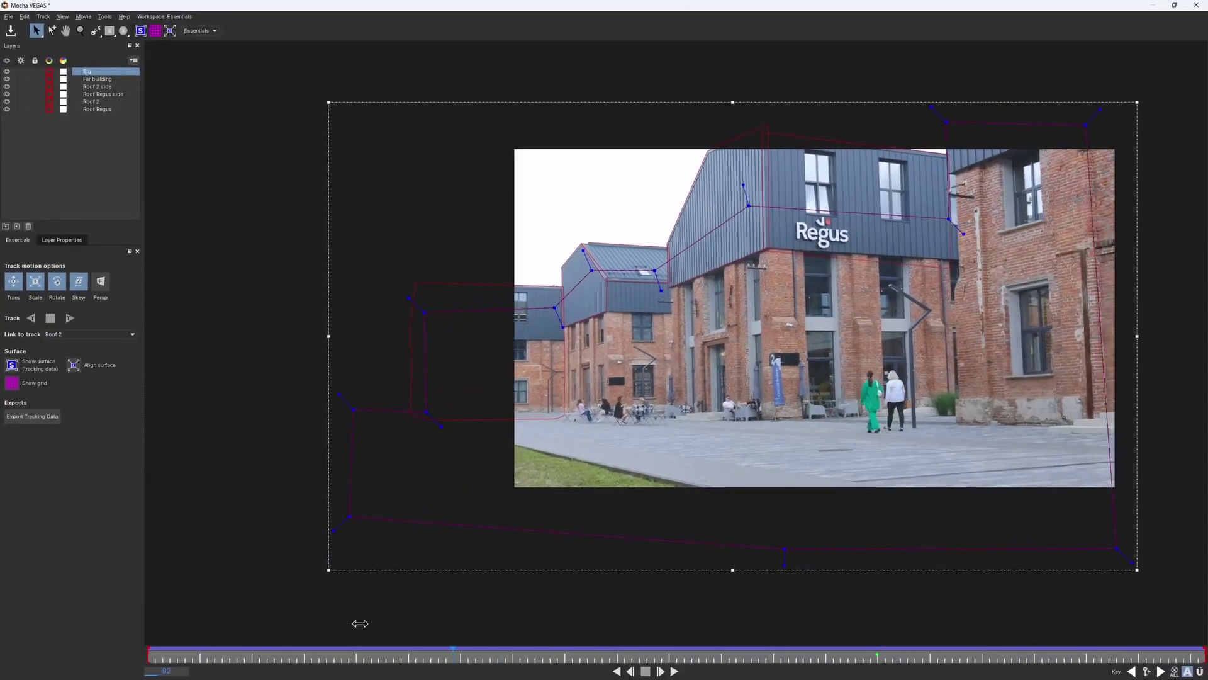
Check the Big shape across later frames, then select all six layers.
drag(359, 623, 1202, 645)
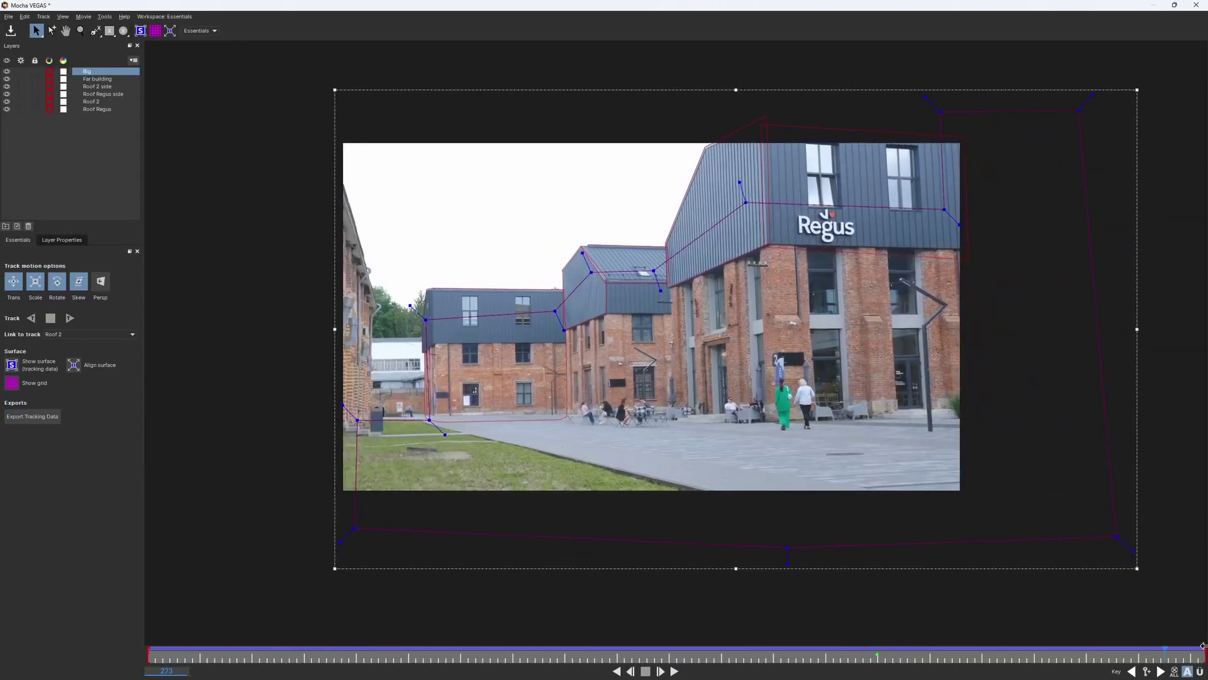
scroll(416, 639, up, 2)
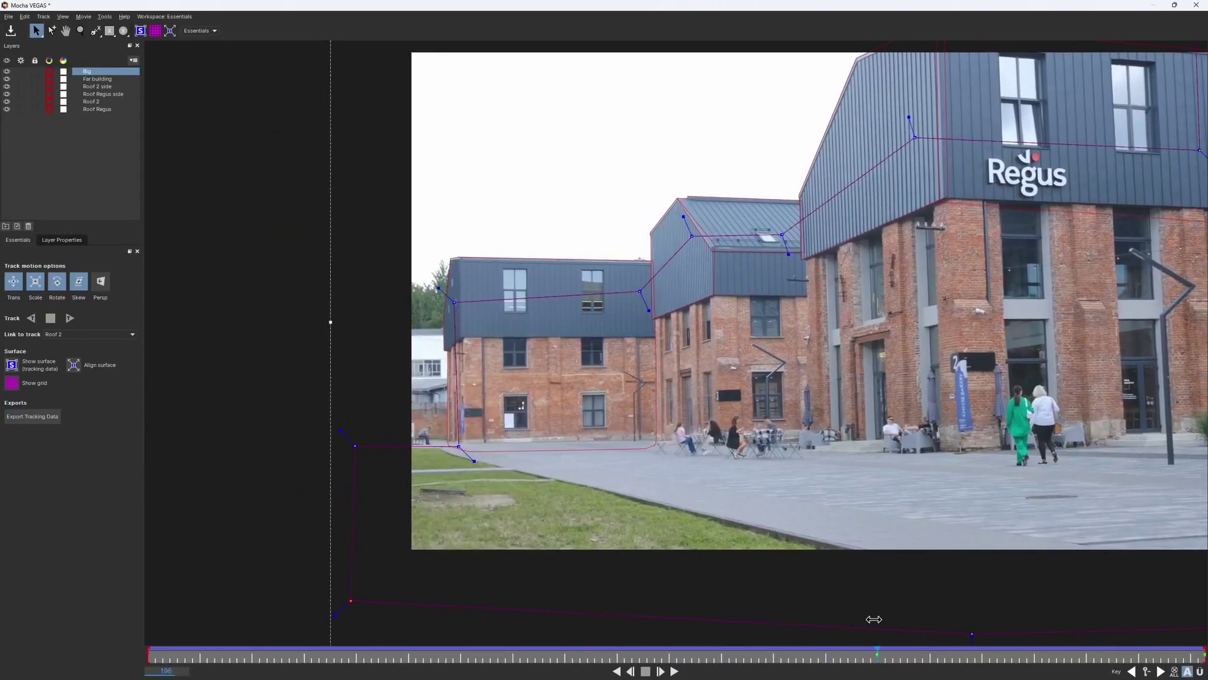
click(83, 161)
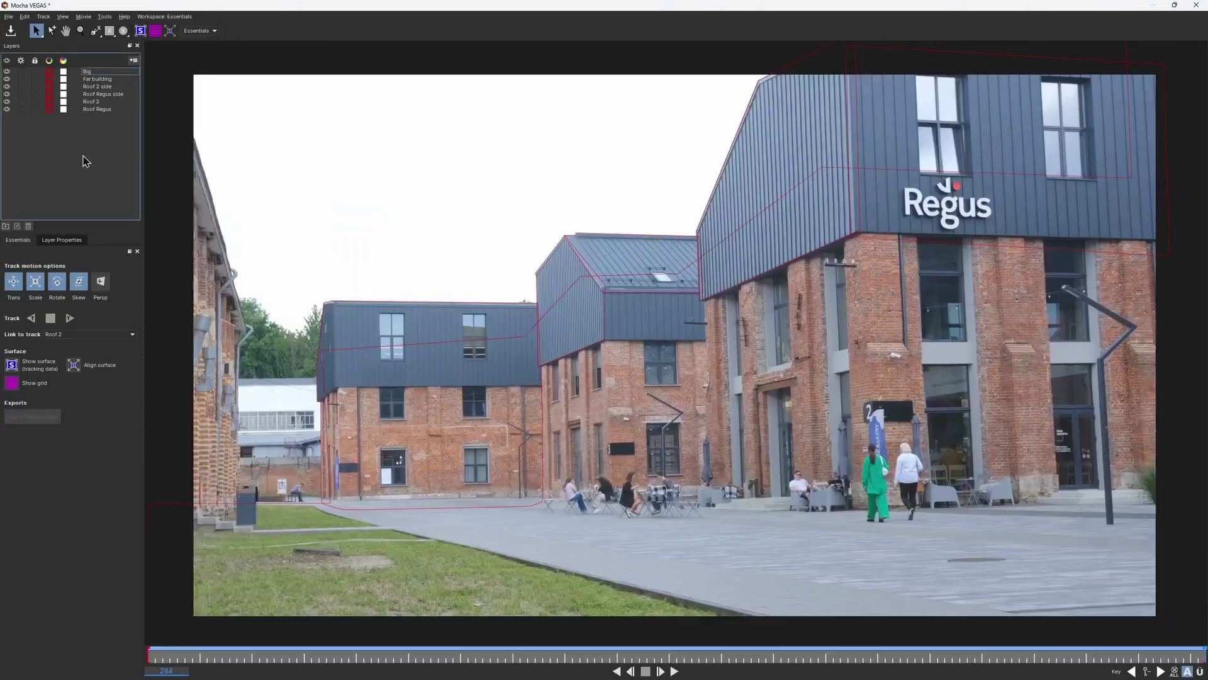
click(106, 73)
shift+click(101, 110)
Preview the mattes, drag Far building above Big, then hide the matte overlay.
click(72, 26)
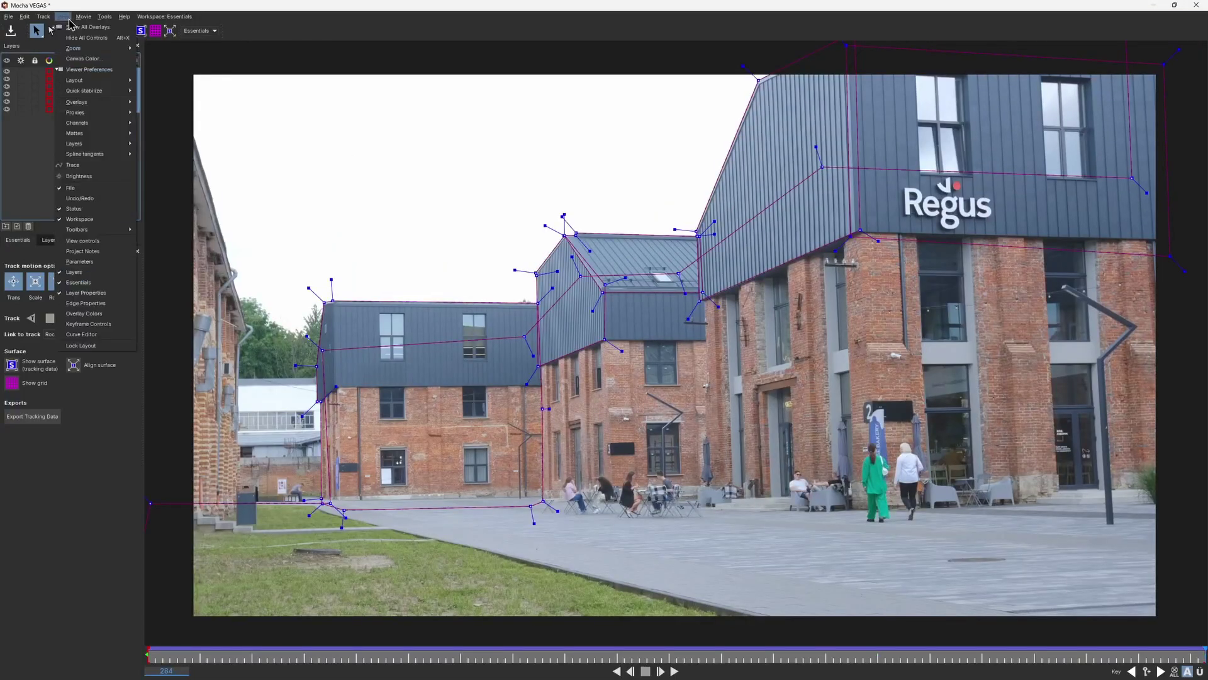
click(178, 141)
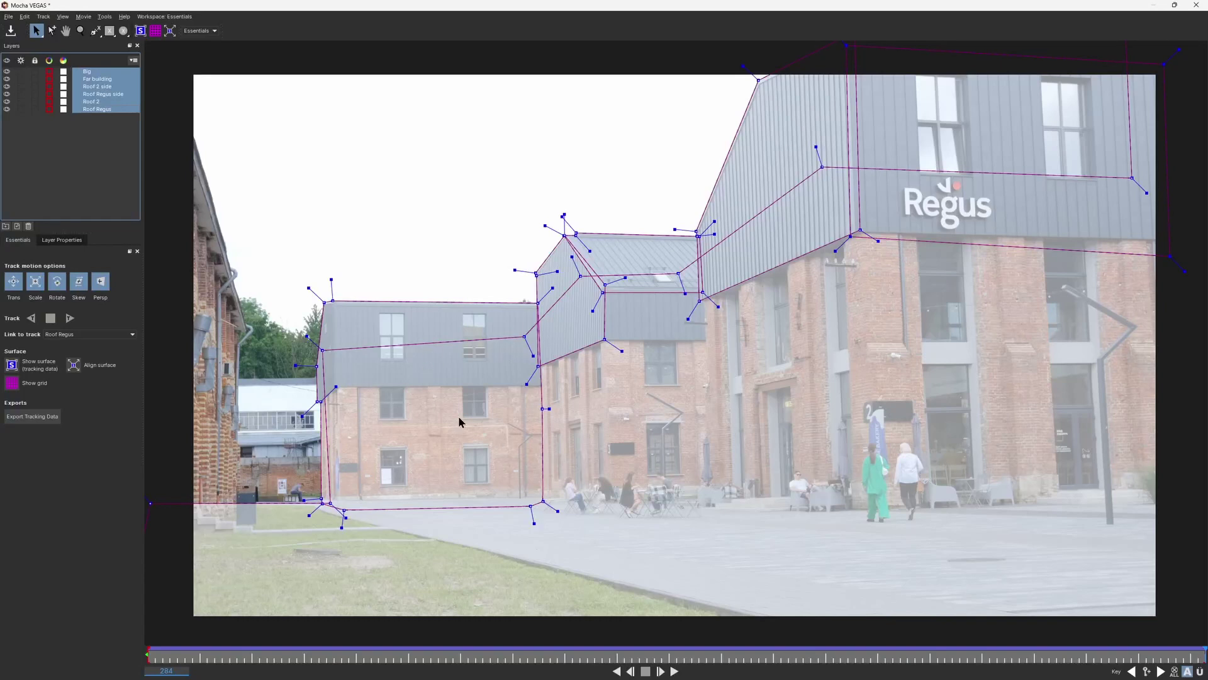
click(75, 142)
drag(99, 78, 104, 75)
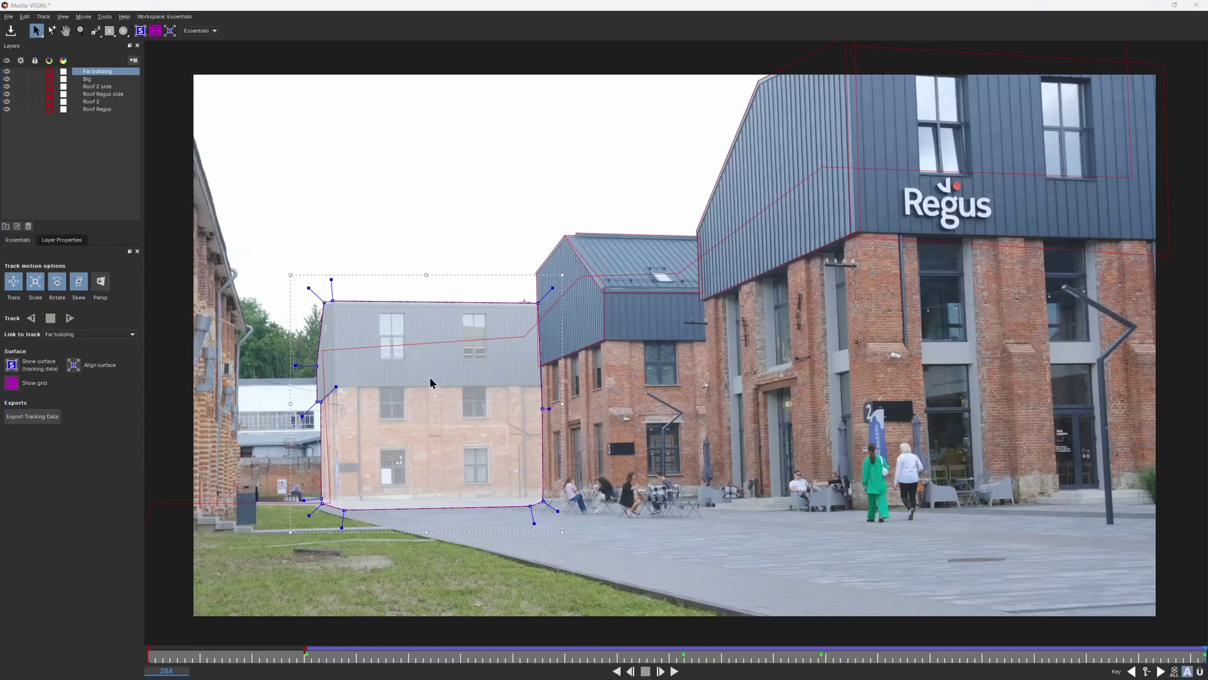
click(64, 19)
mouse_move(94, 123)
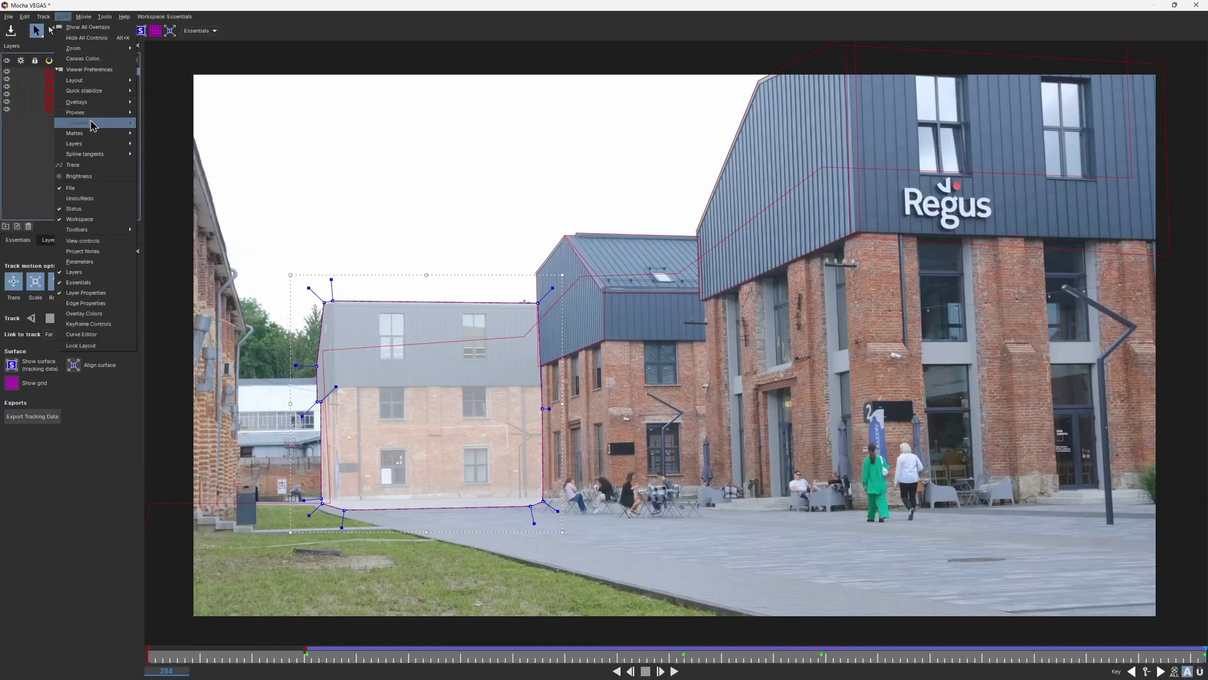
click(157, 142)
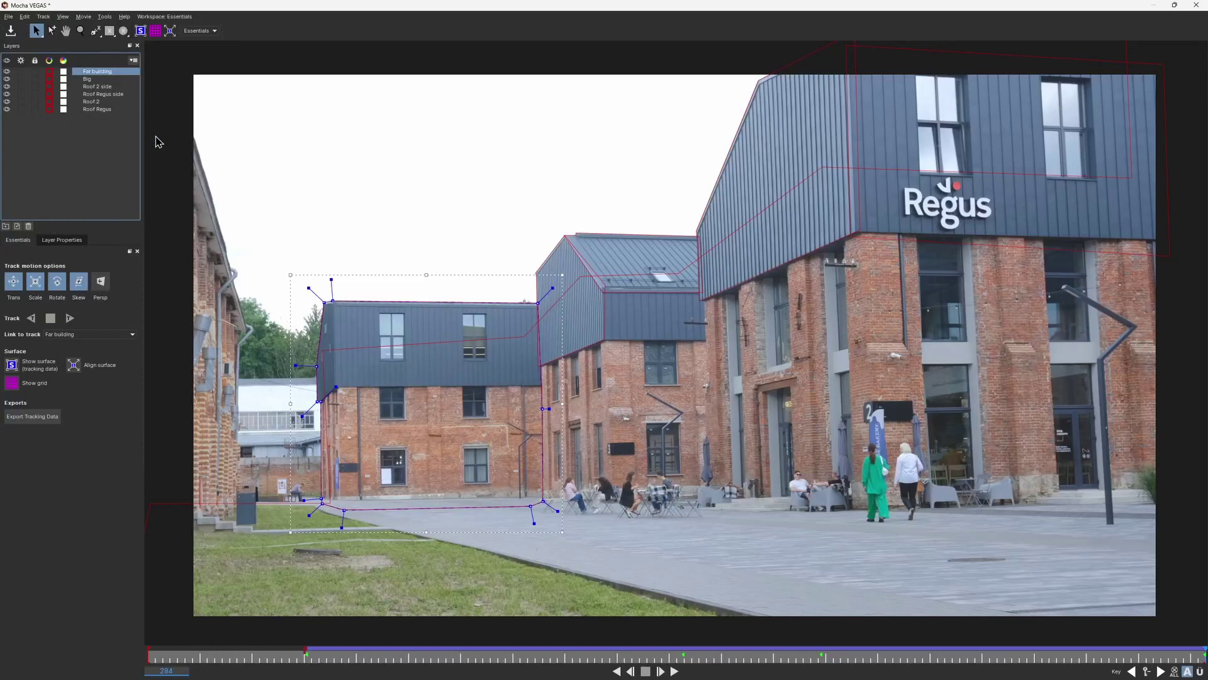
Draw a rectangle around the low wall at left and track it forward.
click(75, 145)
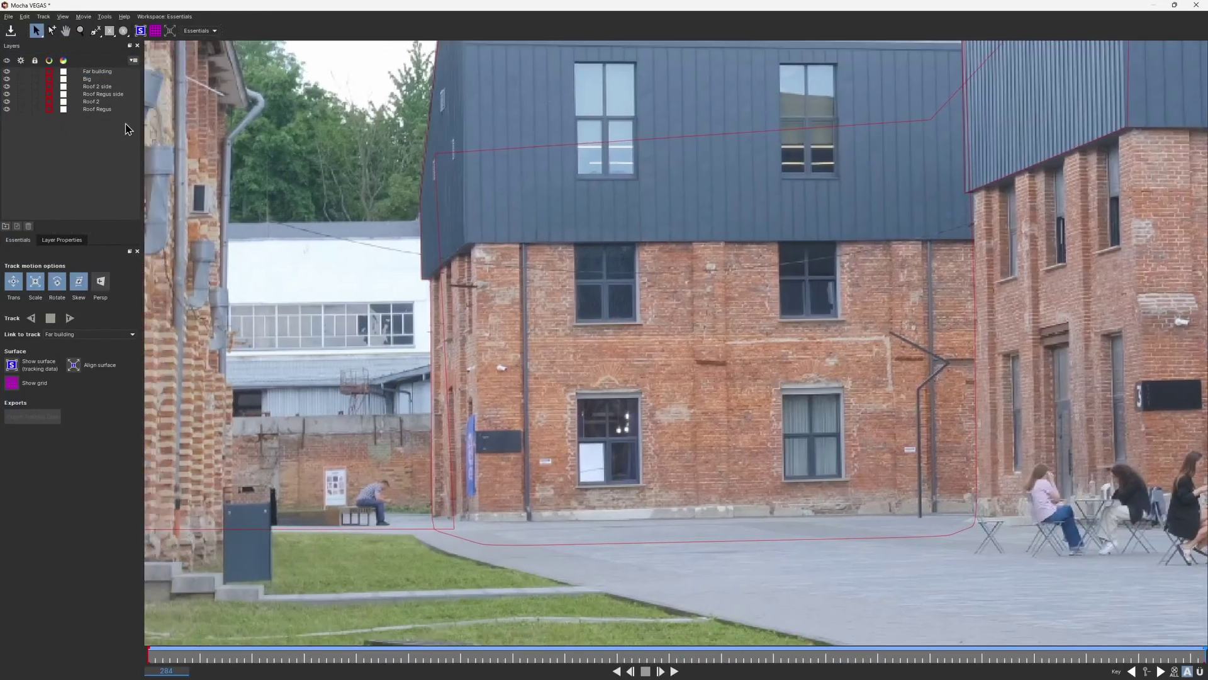
click(109, 31)
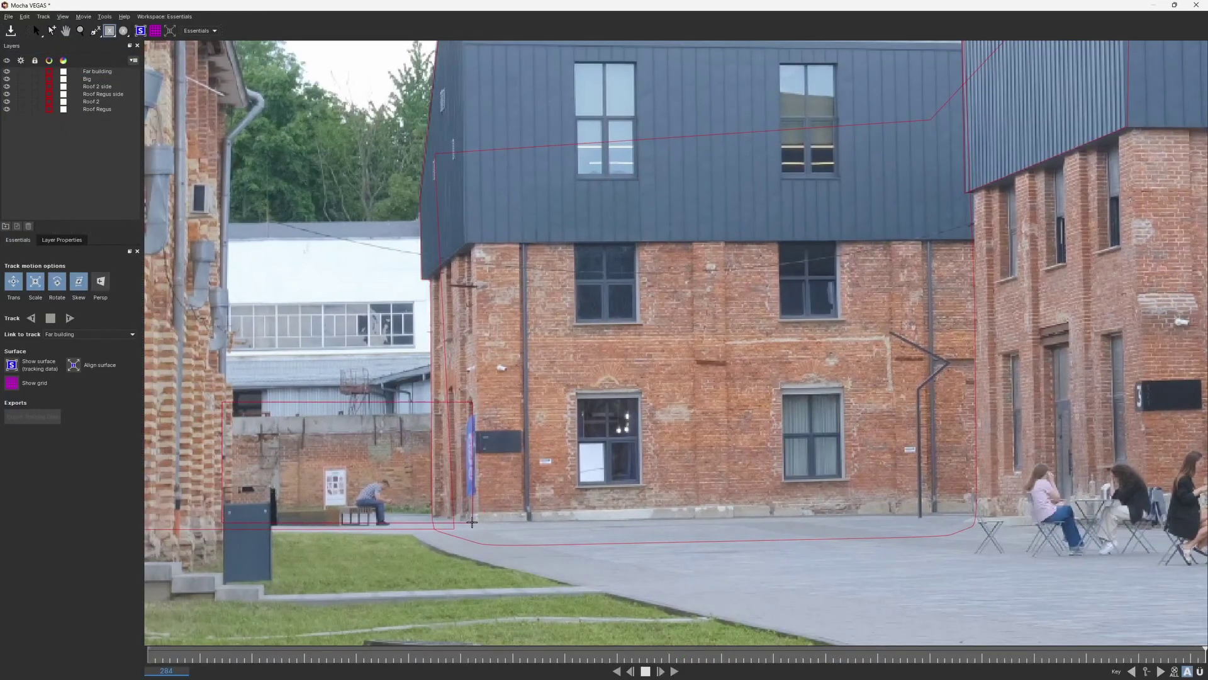
drag(222, 401, 469, 524)
click(69, 319)
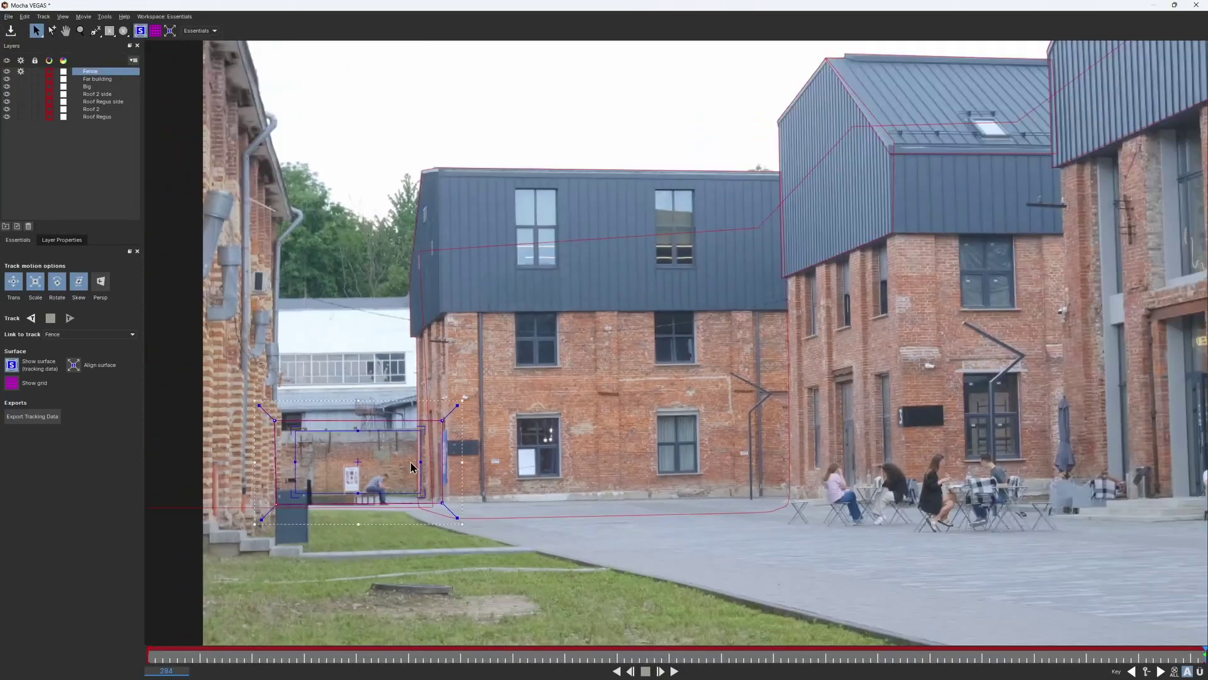
click(51, 322)
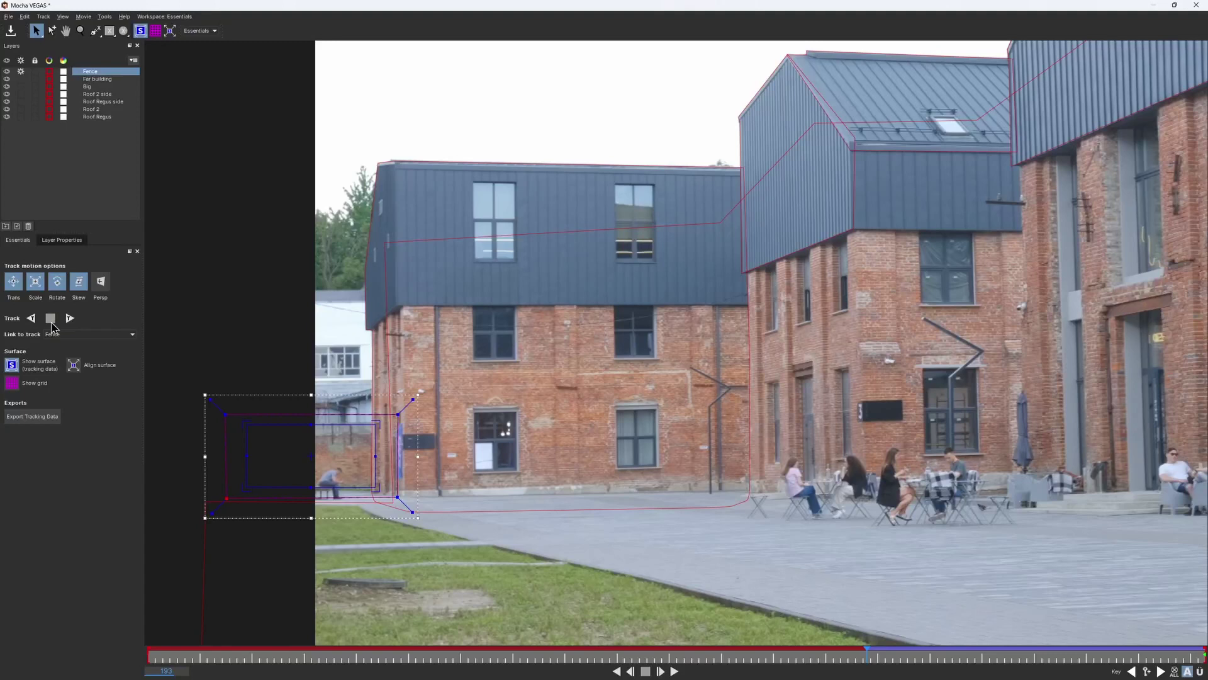
Widen the Fence rectangle's lower-right corner, track it backward, and check other frames.
drag(397, 495, 419, 493)
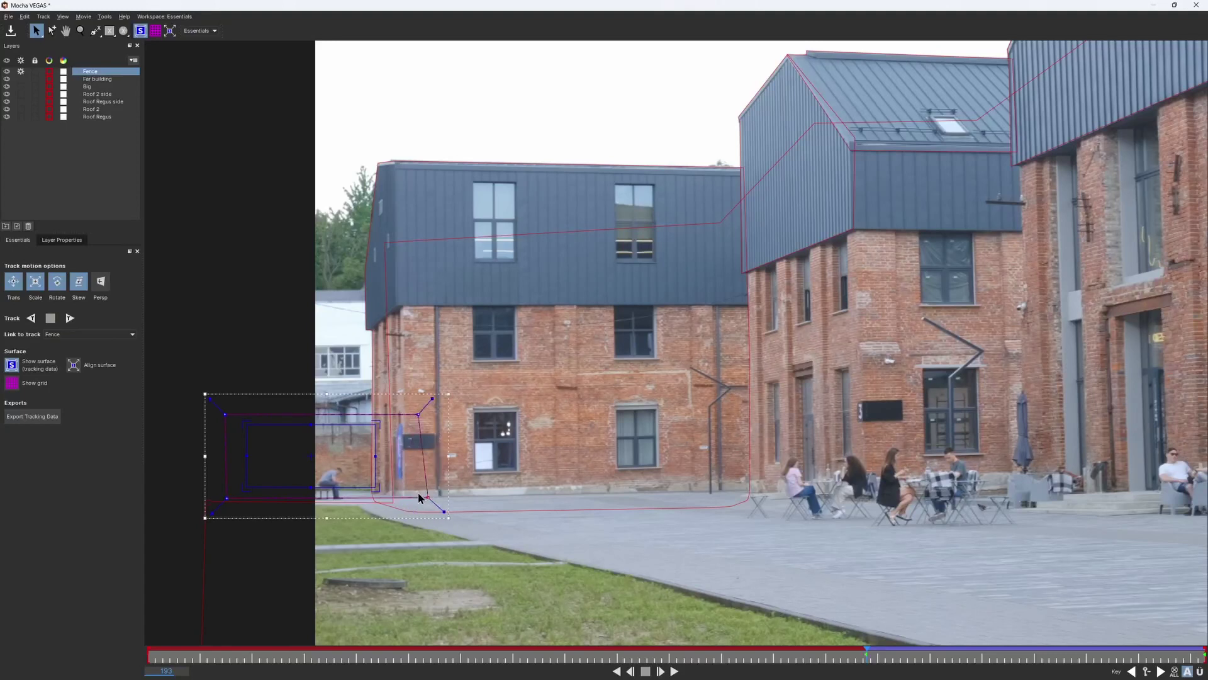
click(31, 322)
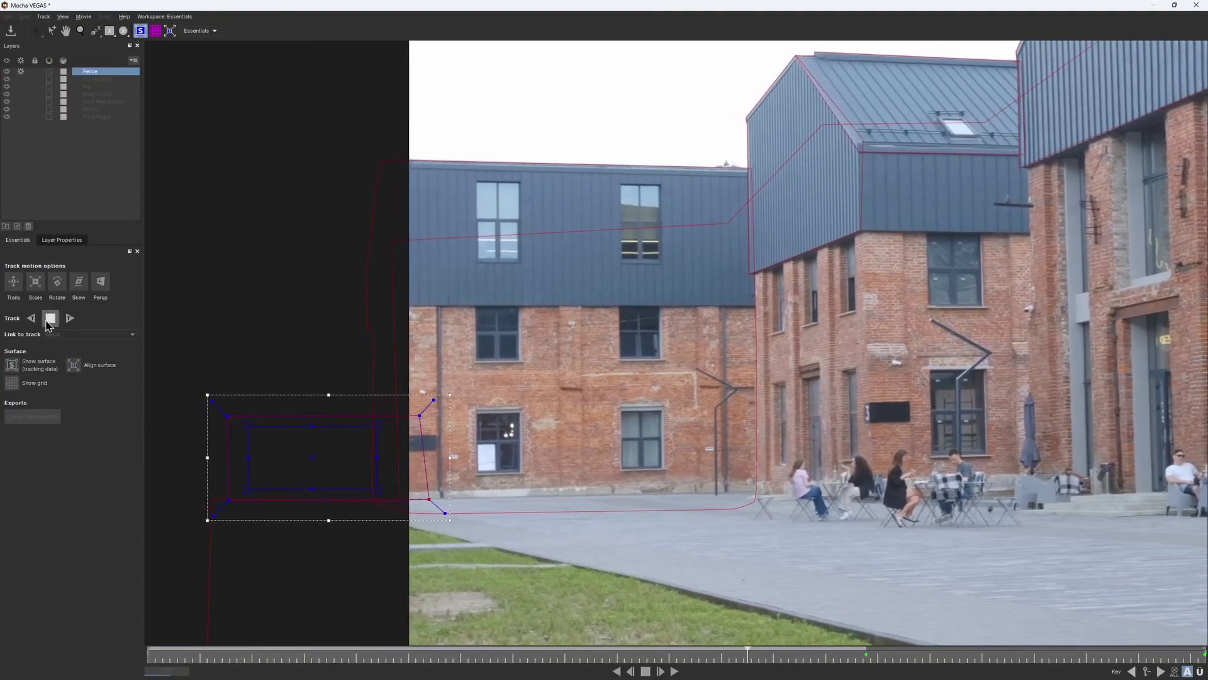
click(50, 322)
click(68, 242)
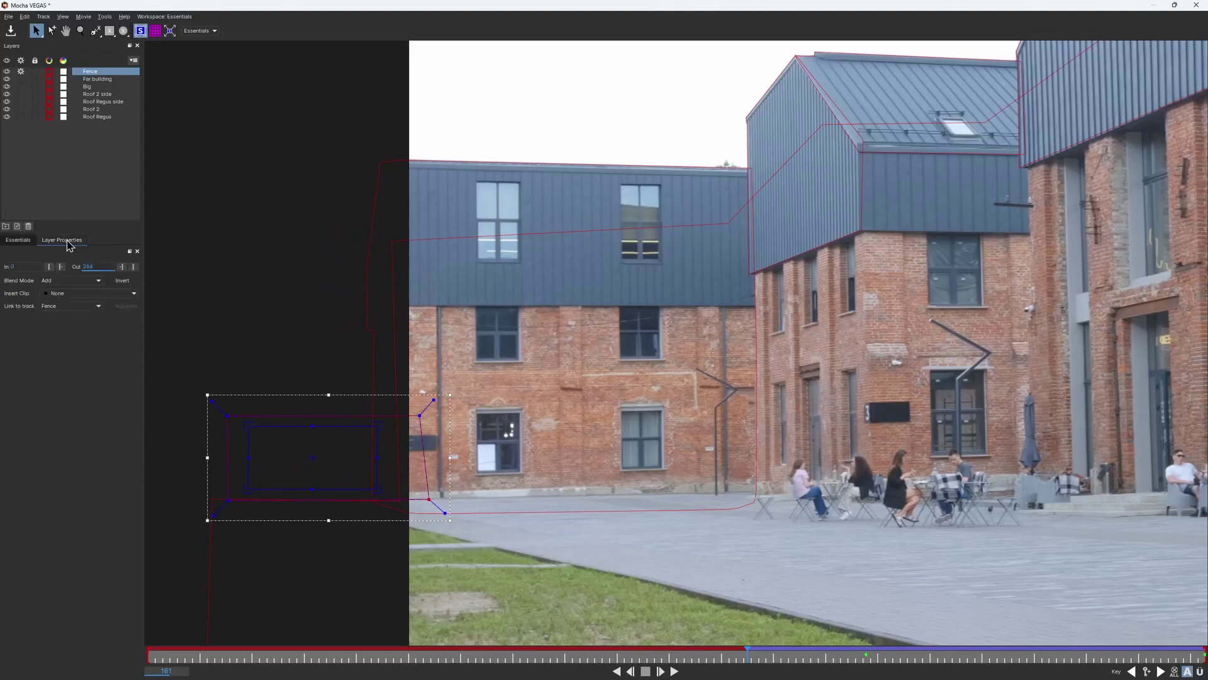
click(19, 240)
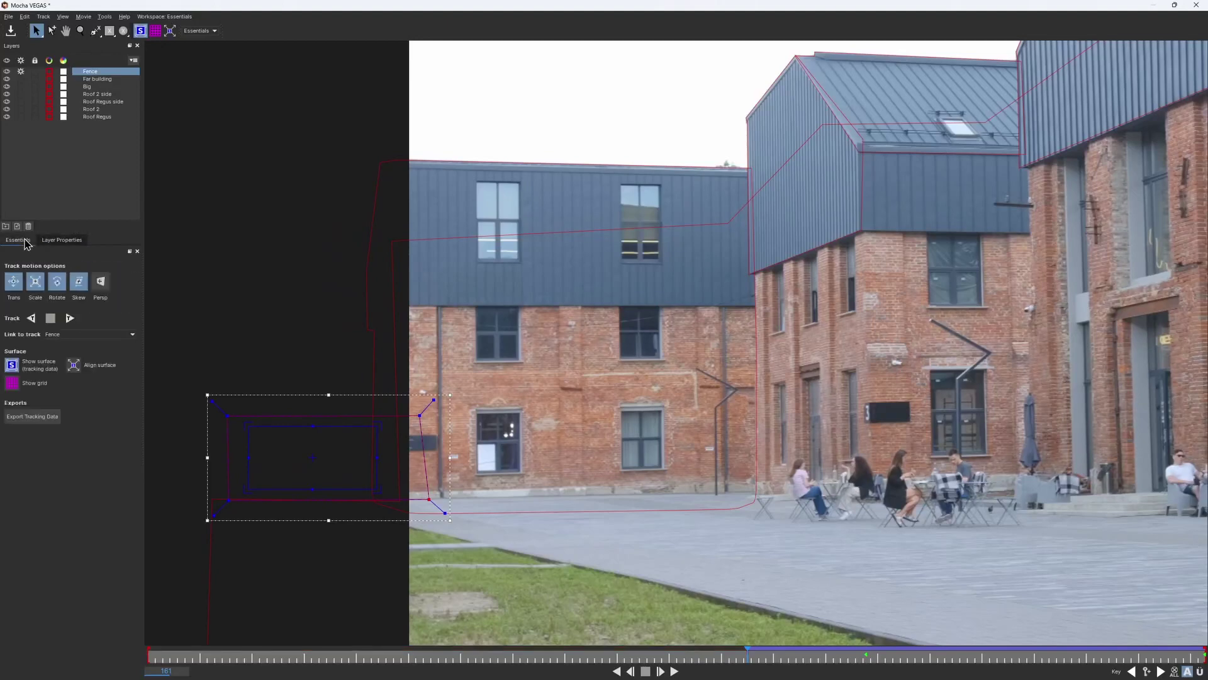
drag(757, 658, 748, 328)
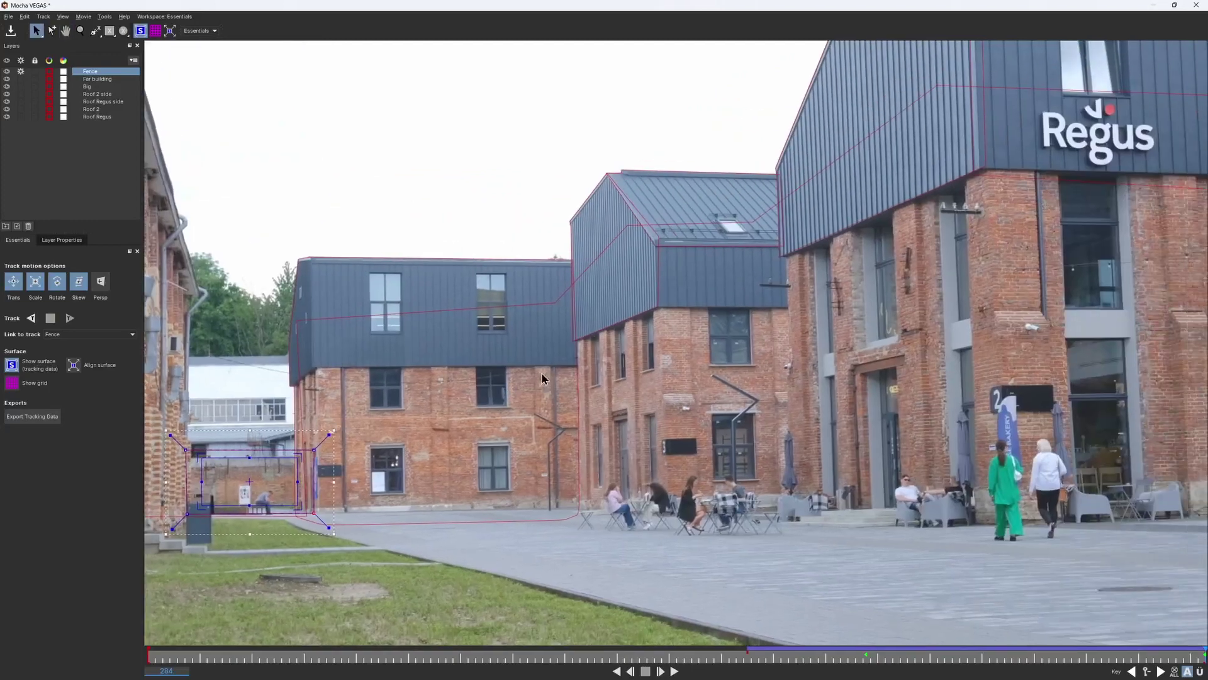
Scrub the footage to check the Roof 2 track, then close Mocha VEGAS to get the save prompt.
click(336, 192)
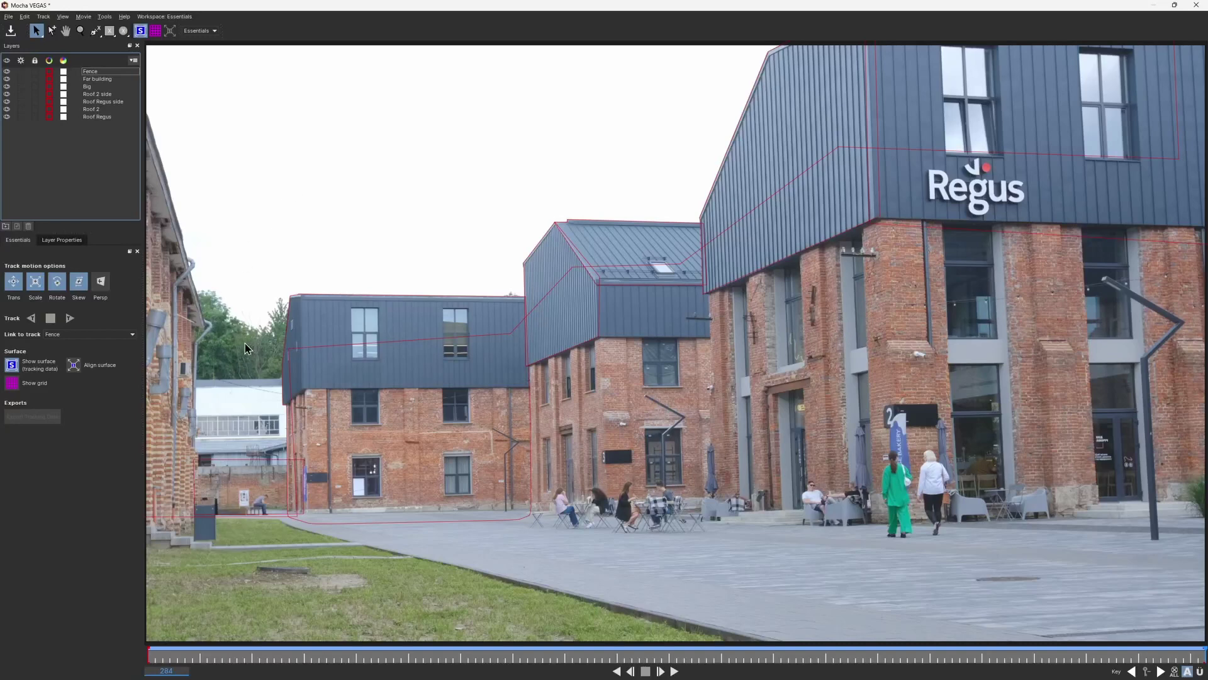
mouse_move(1199, 658)
mouse_down()
mouse_move(165, 642)
mouse_move(1112, 658)
mouse_up()
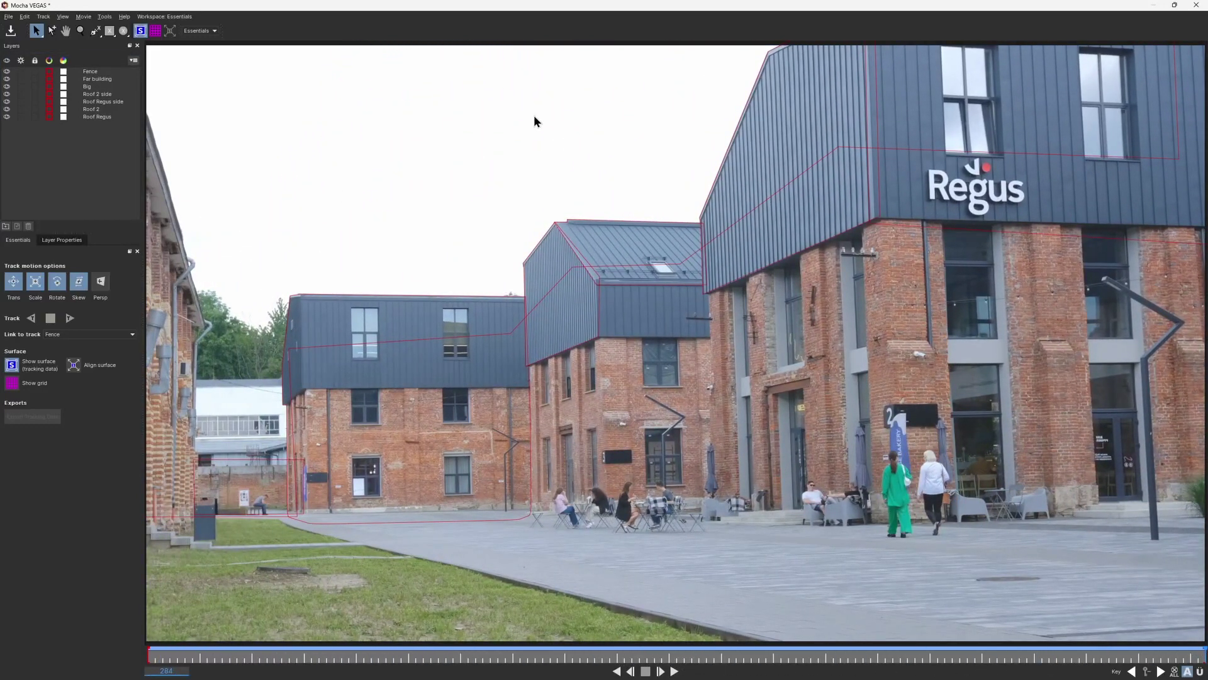
click(623, 227)
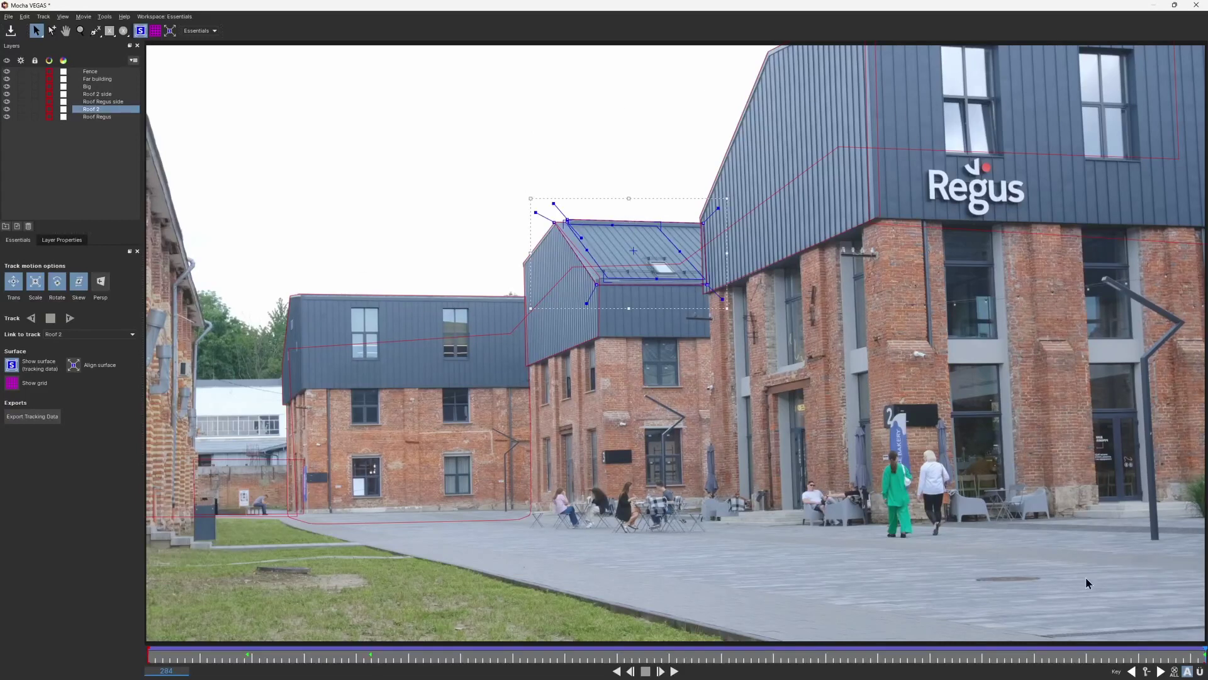
drag(1086, 653, 206, 611)
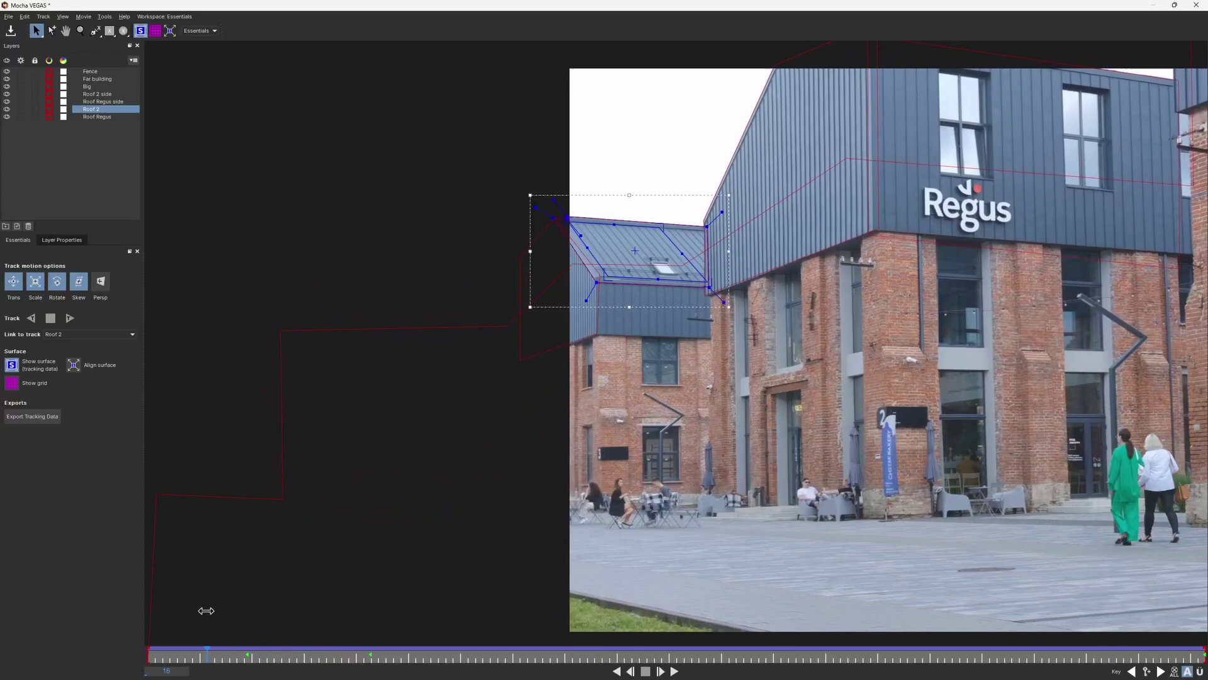
drag(206, 611, 507, 470)
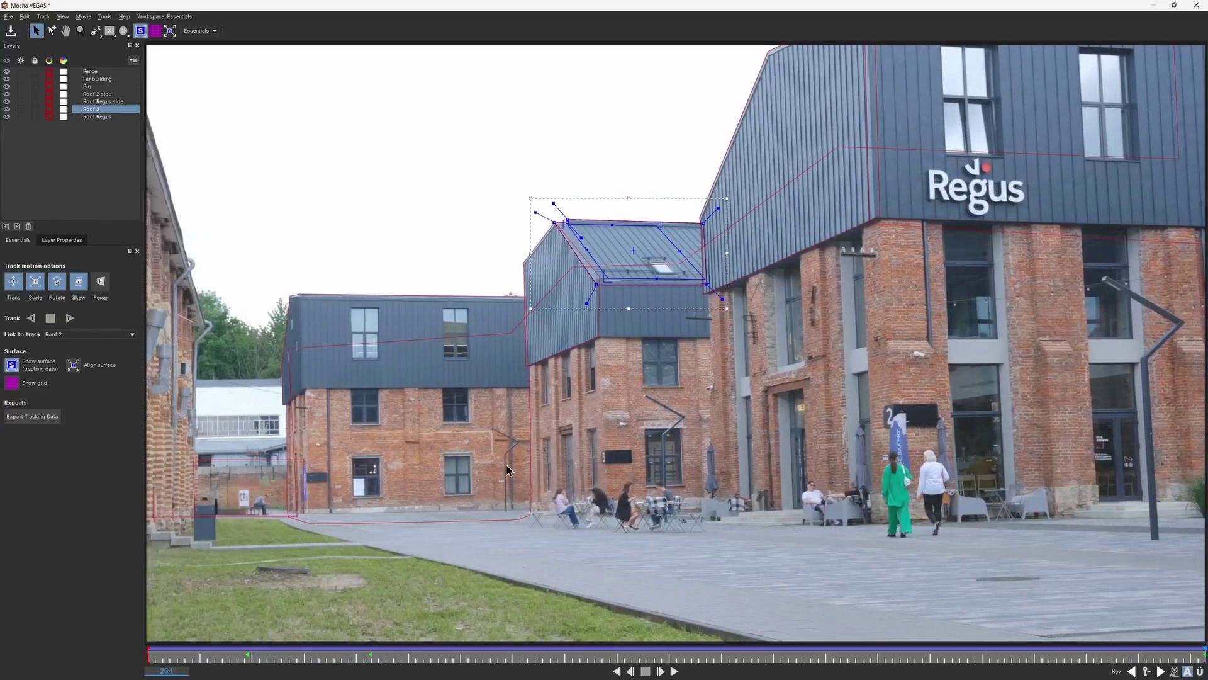
click(503, 397)
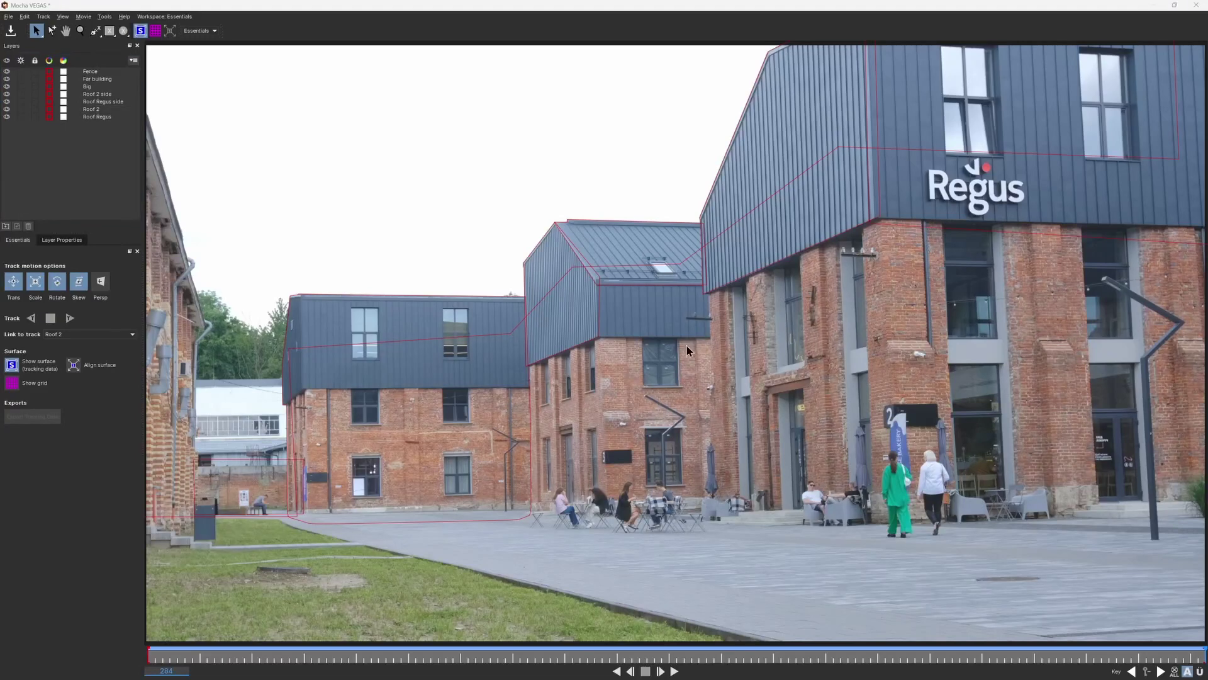
click(1200, 5)
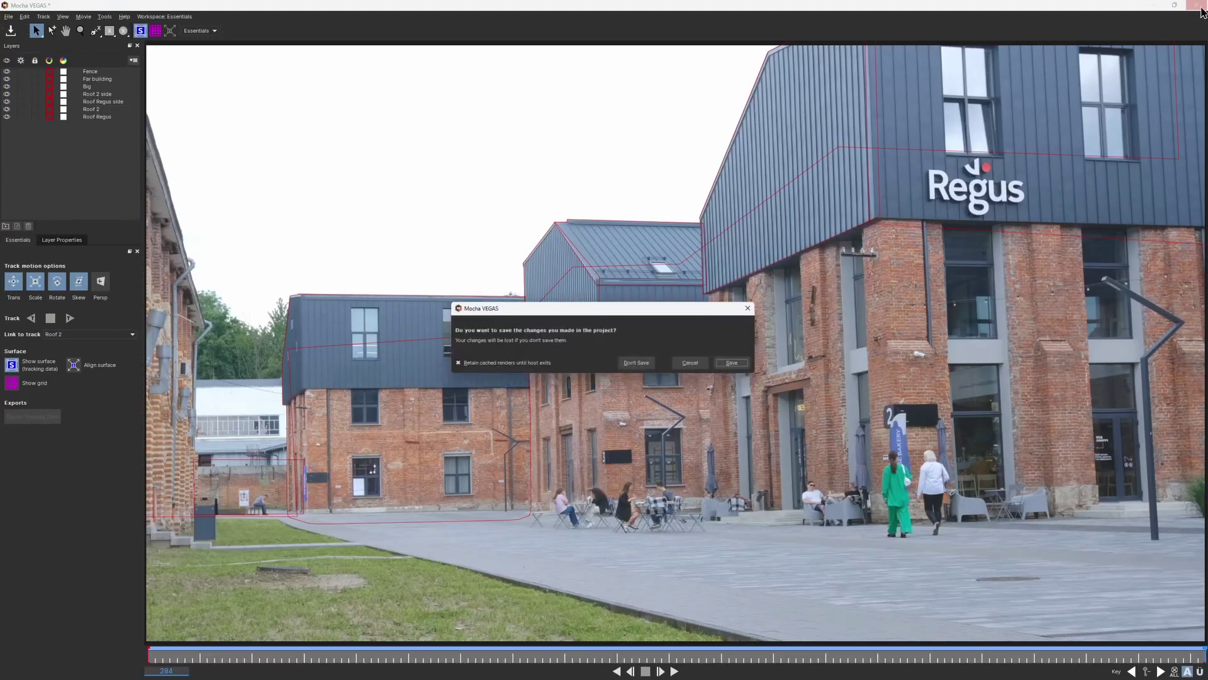
Save the Mocha changes, then add Sky_3.png to the timeline stretched to the café clip's length.
click(743, 366)
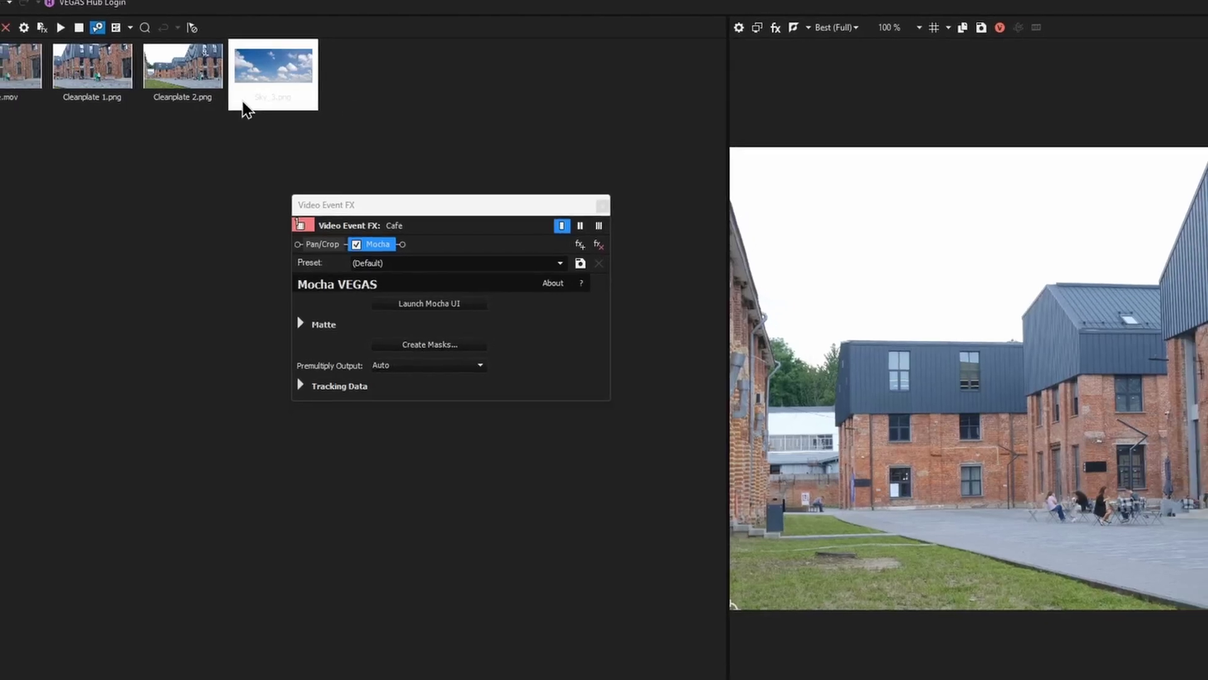
mouse_move(281, 119)
mouse_down()
mouse_move(224, 619)
mouse_move(141, 619)
mouse_up()
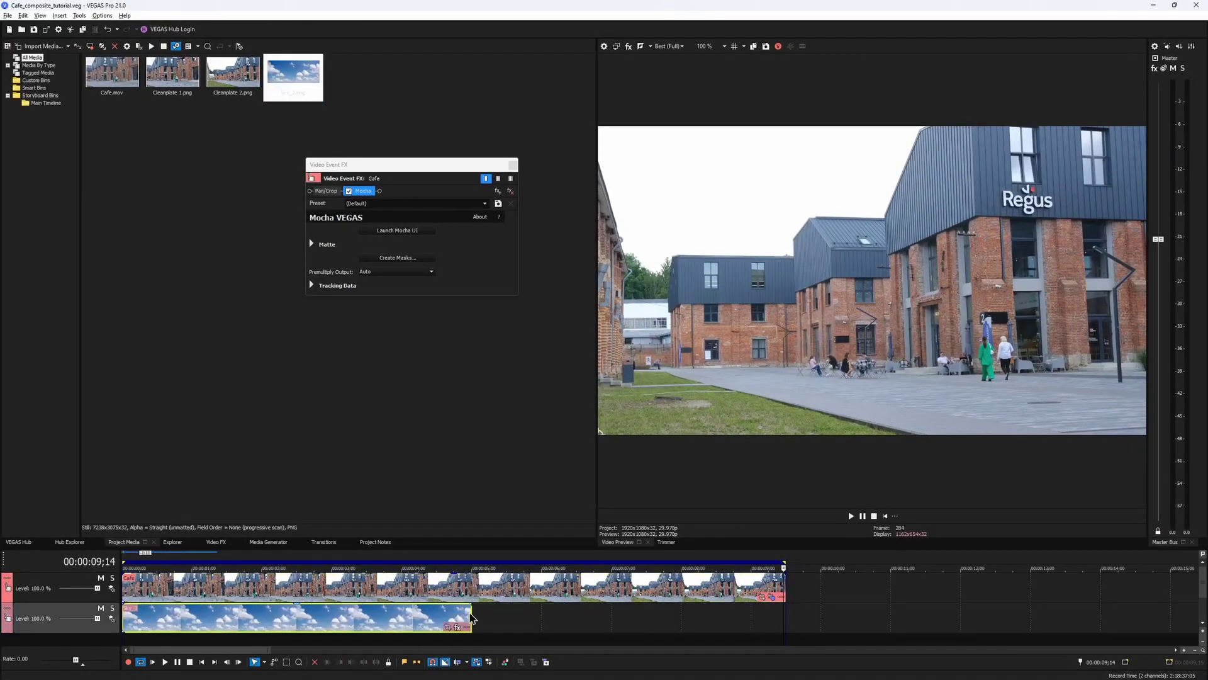
drag(470, 615, 784, 615)
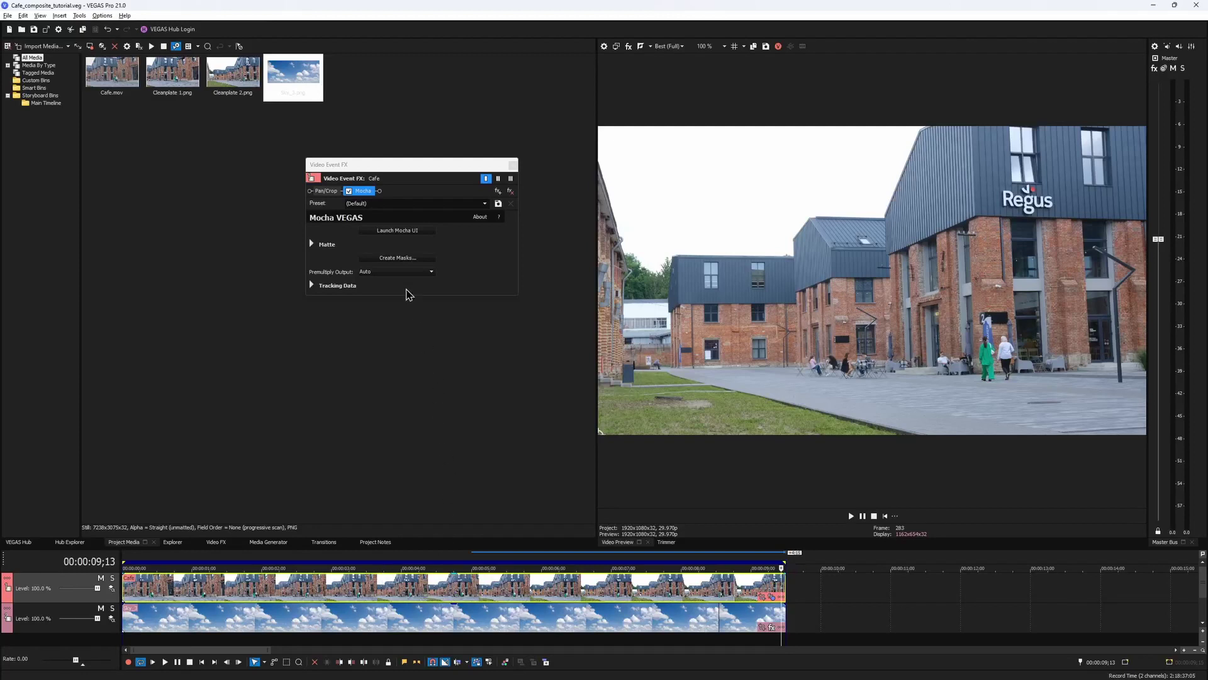
Remove the Bézier Masking plug-in added from the Mocha tracking.
click(398, 257)
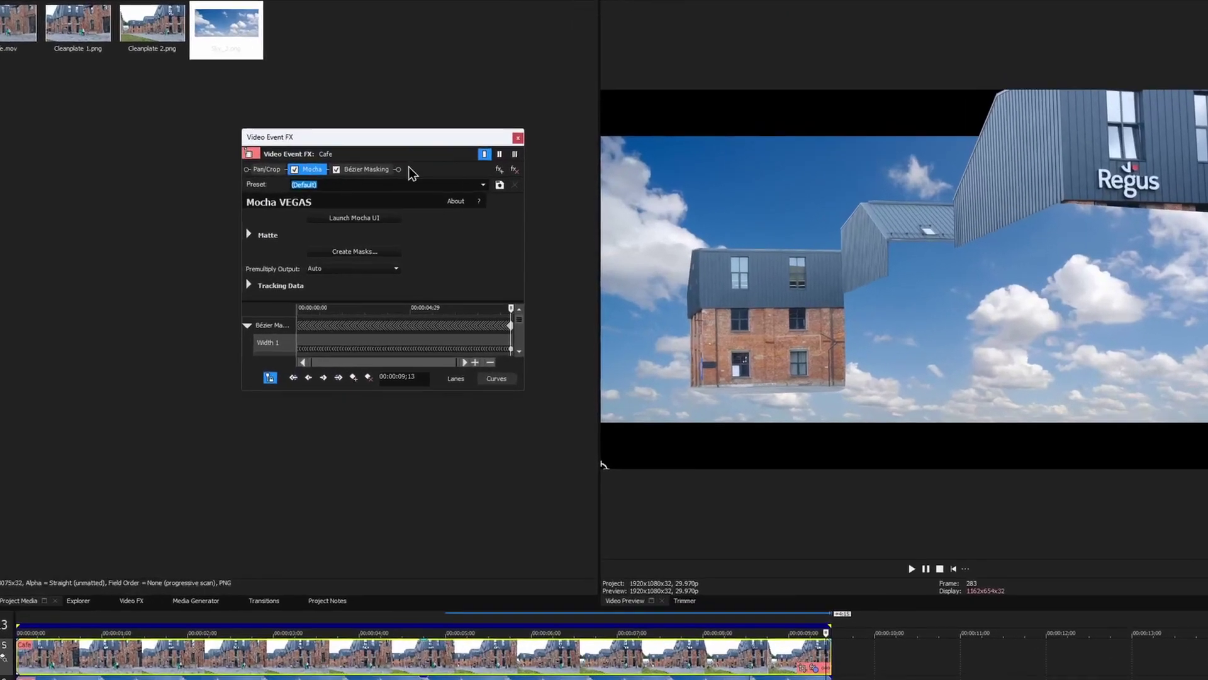
click(409, 191)
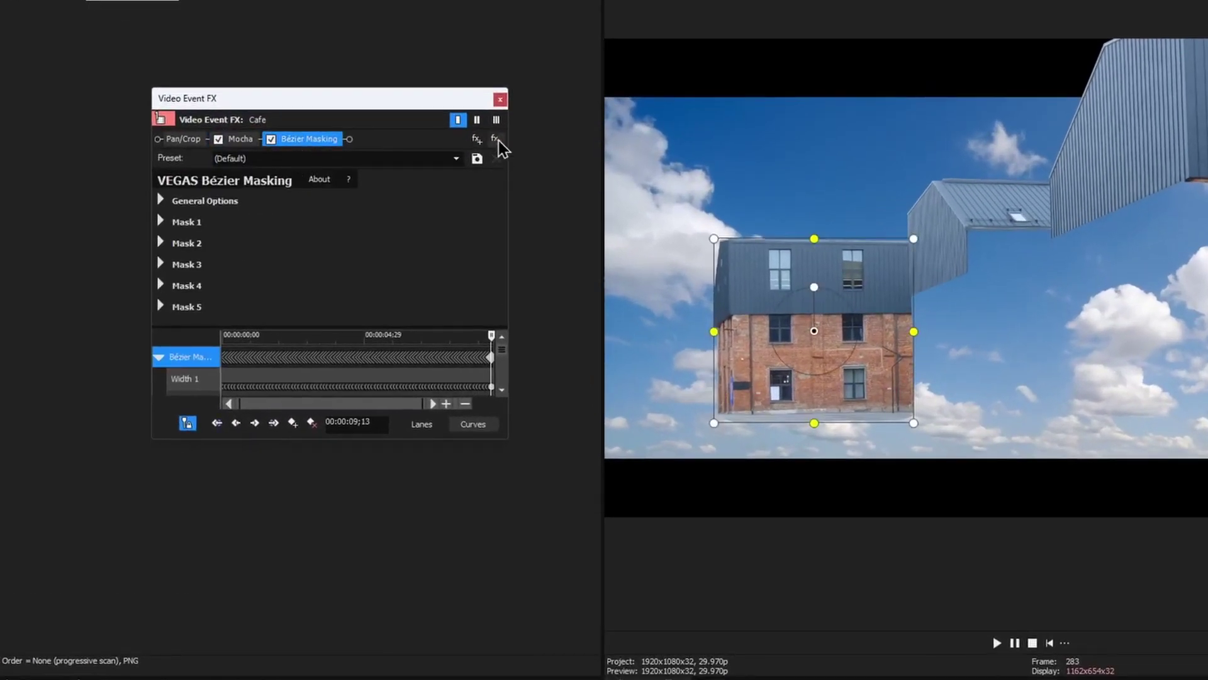
click(496, 140)
Enable Apply Matte in the Mocha effect and confirm the Visible Layers choices.
click(161, 221)
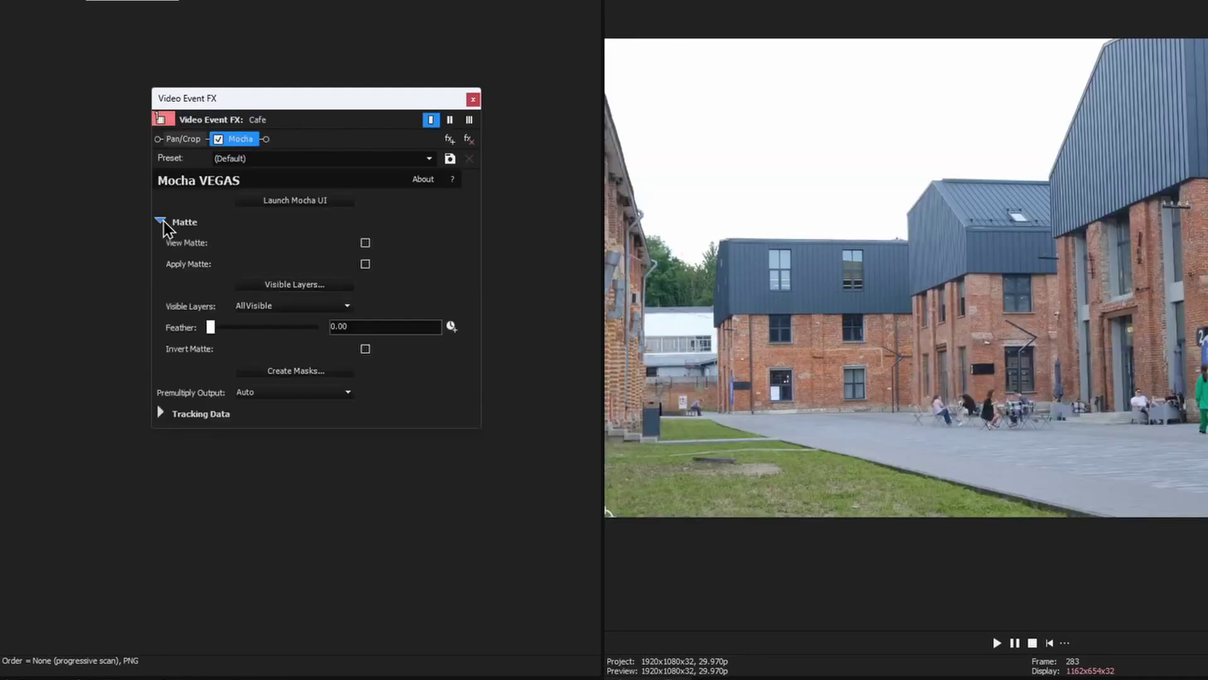
click(366, 265)
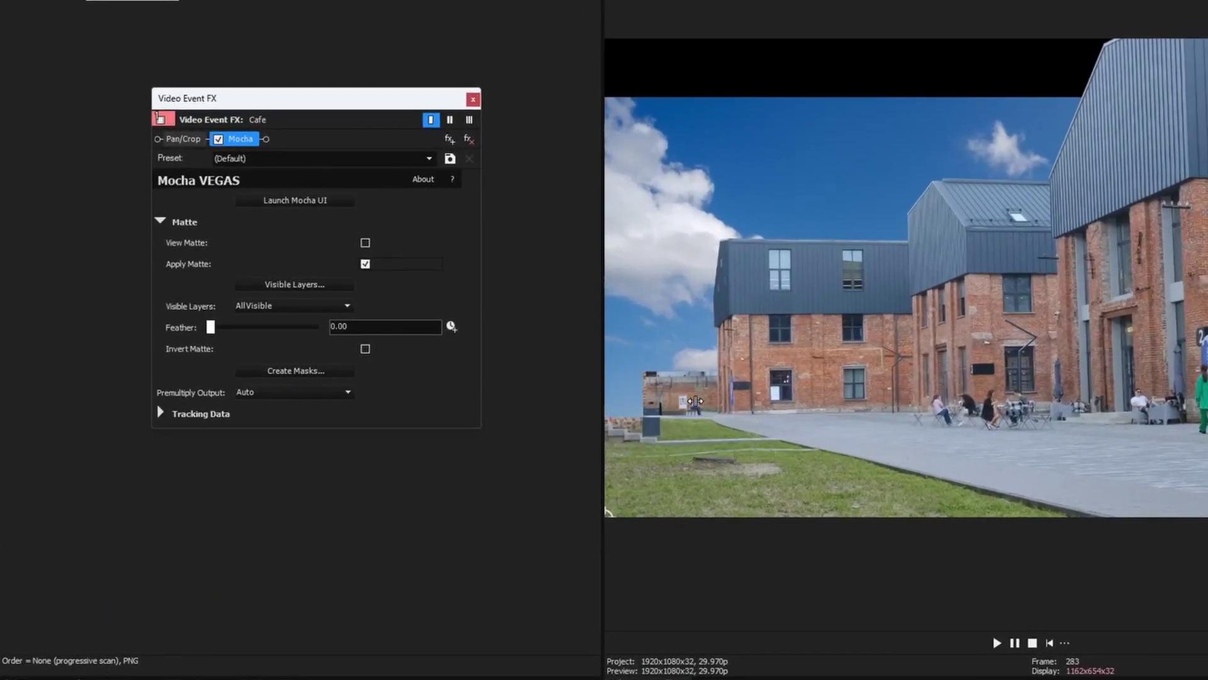
click(295, 286)
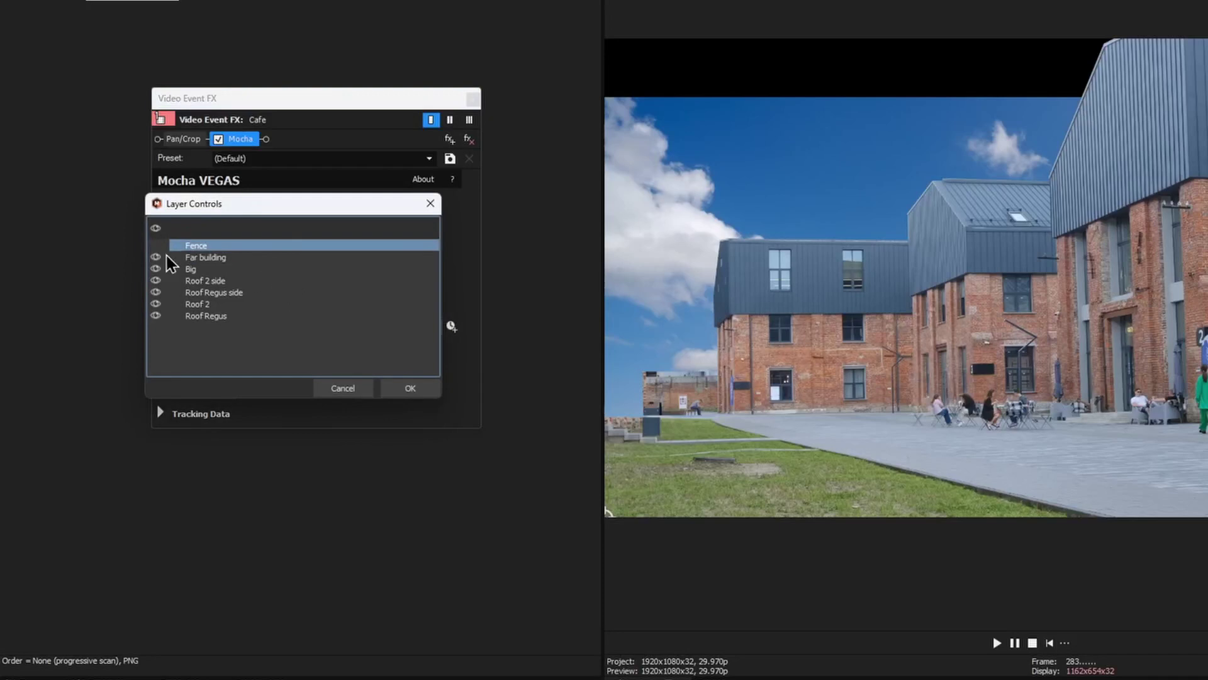
click(403, 388)
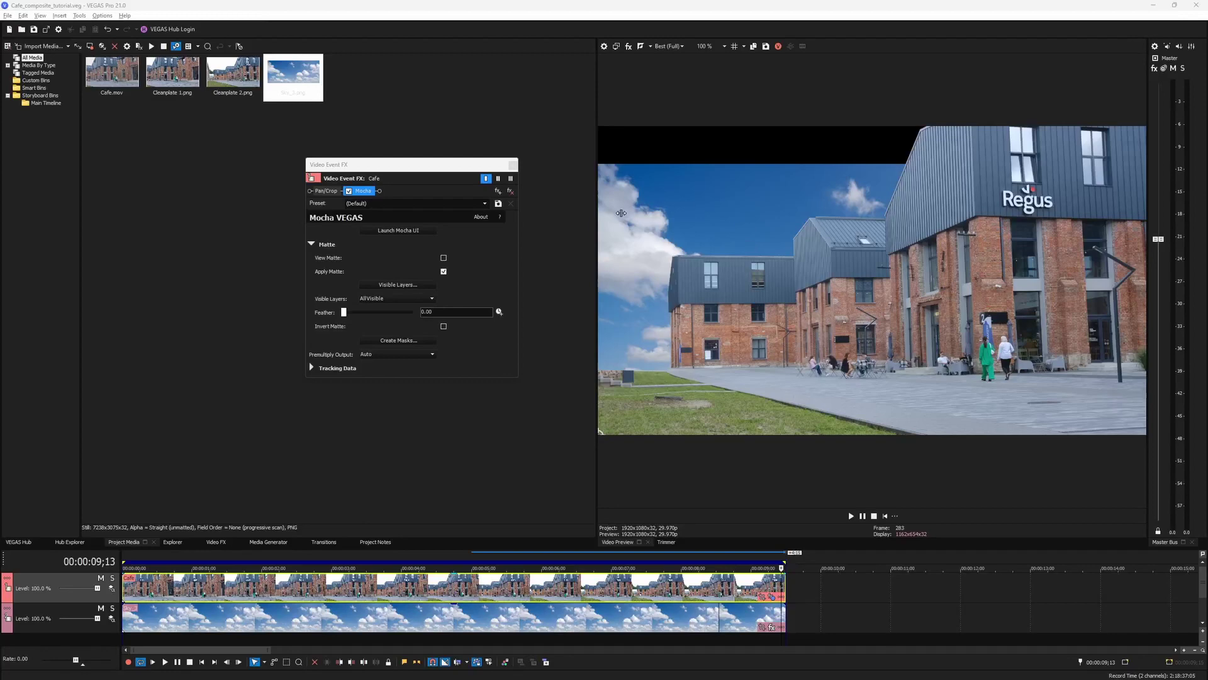
Apply Picture In Picture (Default) to the sky event and enlarge it to fill the frame's top.
click(216, 542)
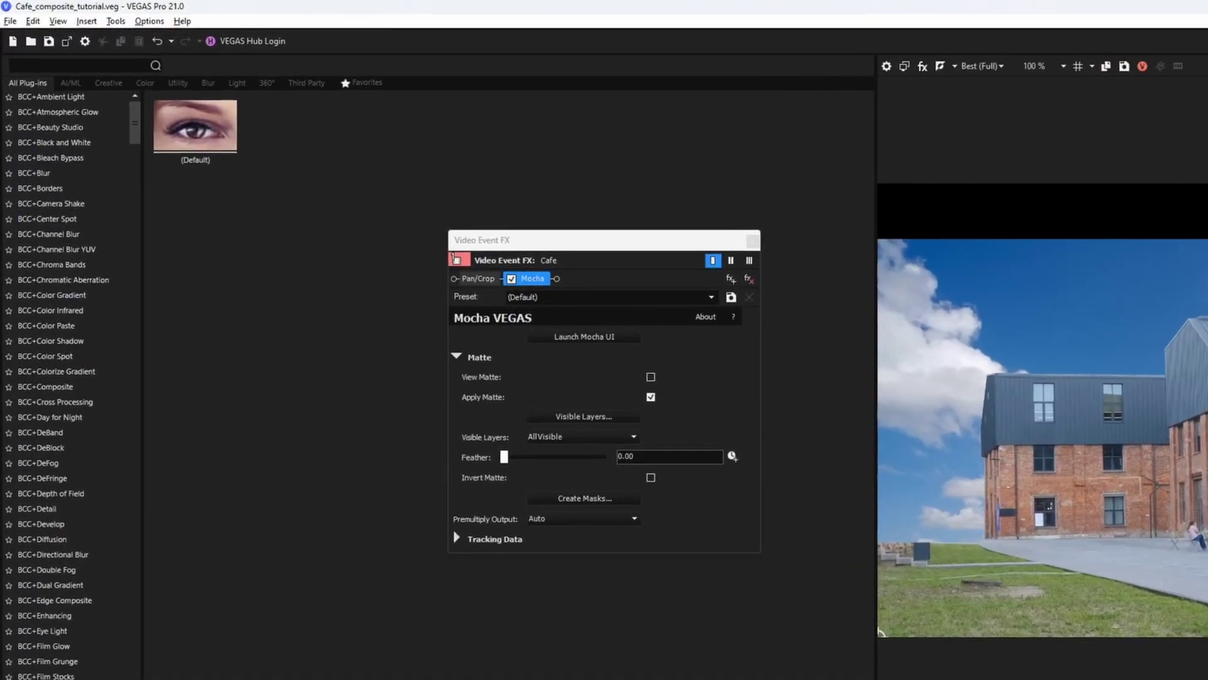
text(pictu)
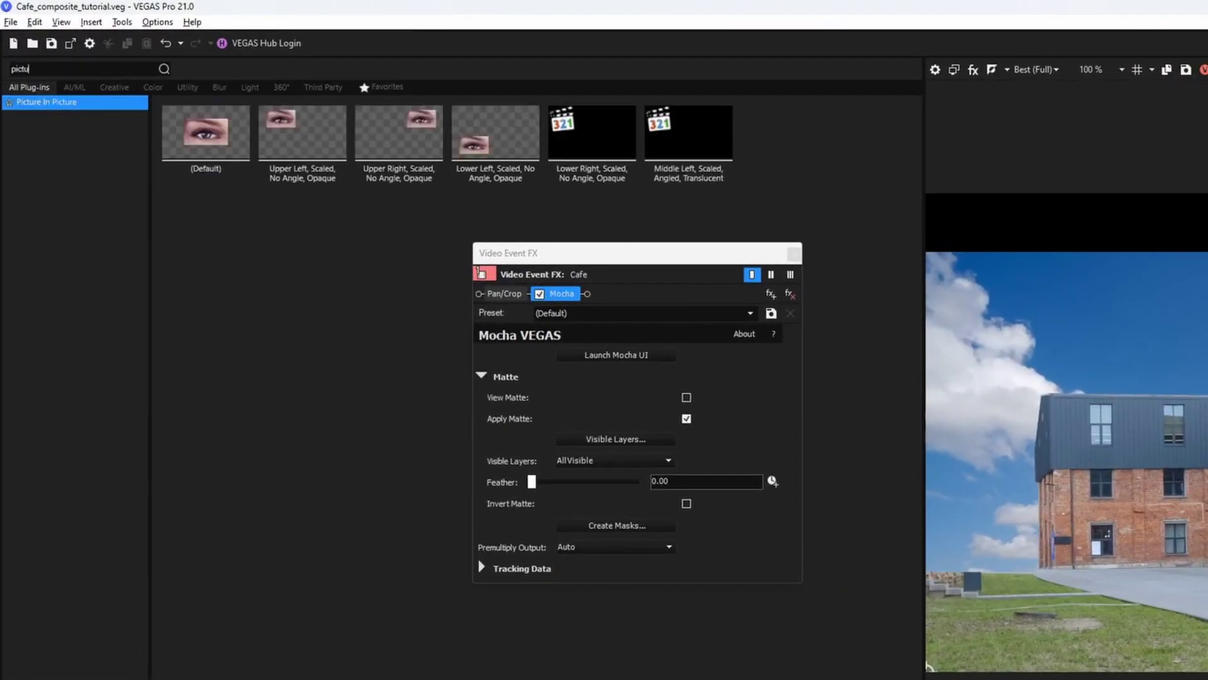
text(re)
drag(206, 132, 551, 612)
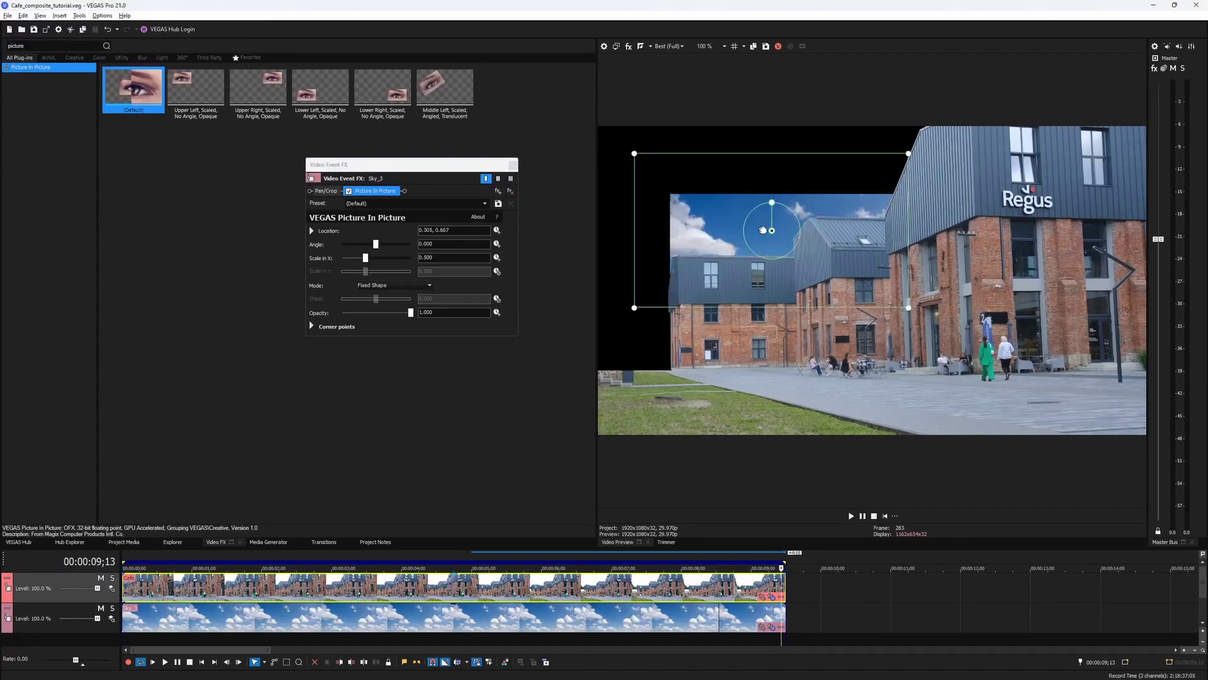
mouse_move(762, 230)
mouse_down()
mouse_move(770, 195)
mouse_move(786, 193)
mouse_move(755, 132)
mouse_up()
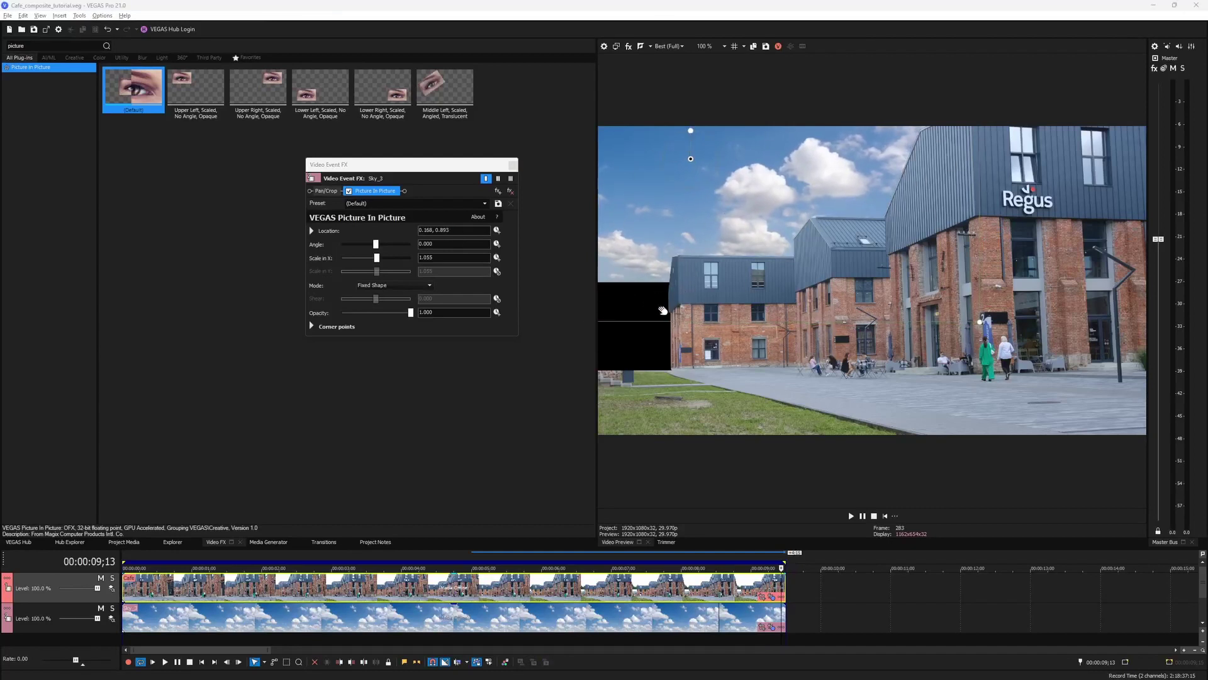
Insert a new top video track and solo it.
right_click(803, 589)
click(861, 479)
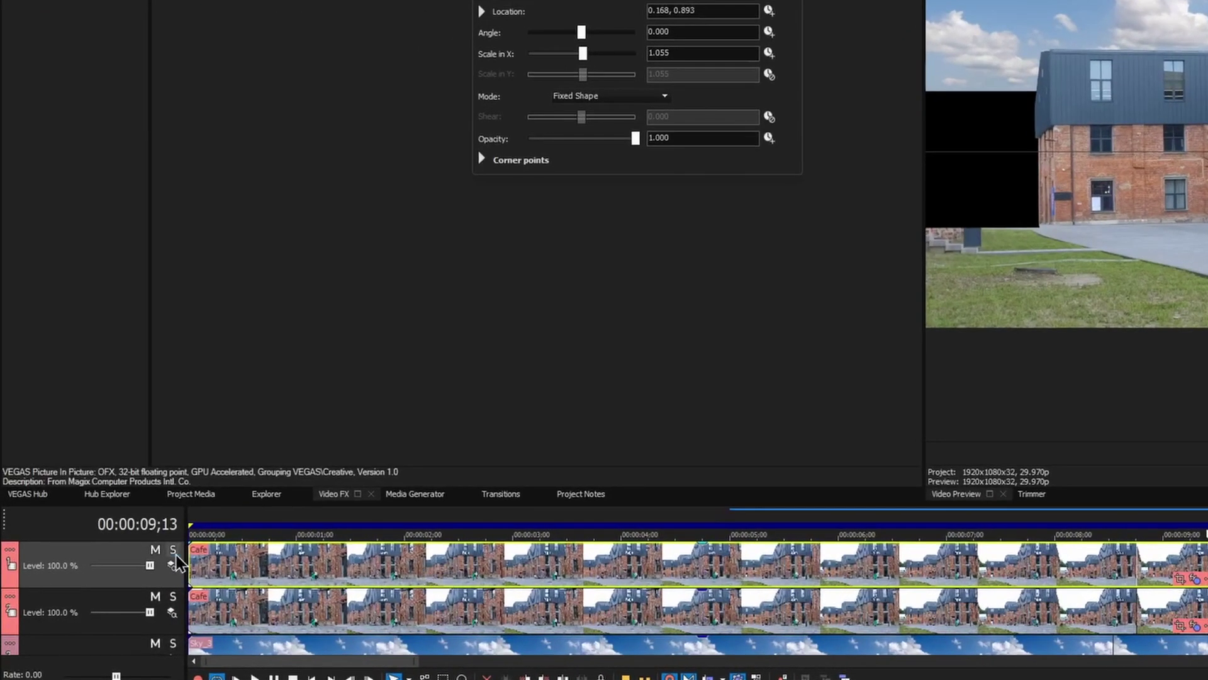
click(173, 550)
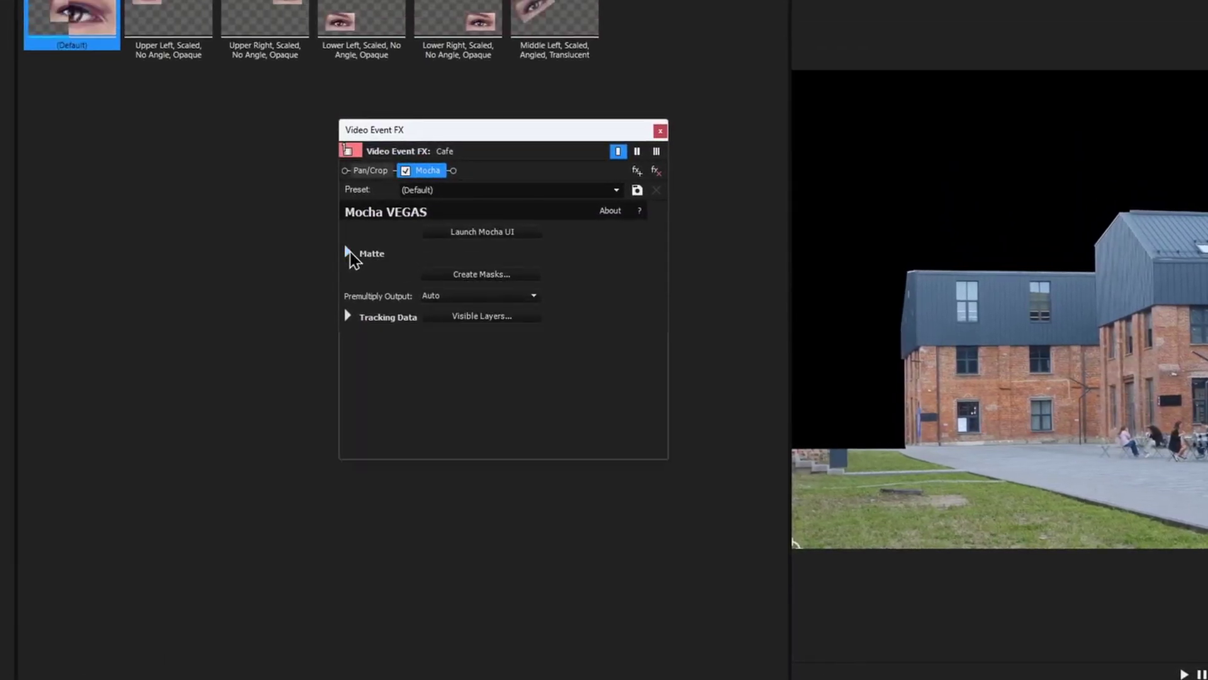
Set the matte's Visible Layers to Far building only, hiding the roof layers.
click(350, 253)
click(483, 321)
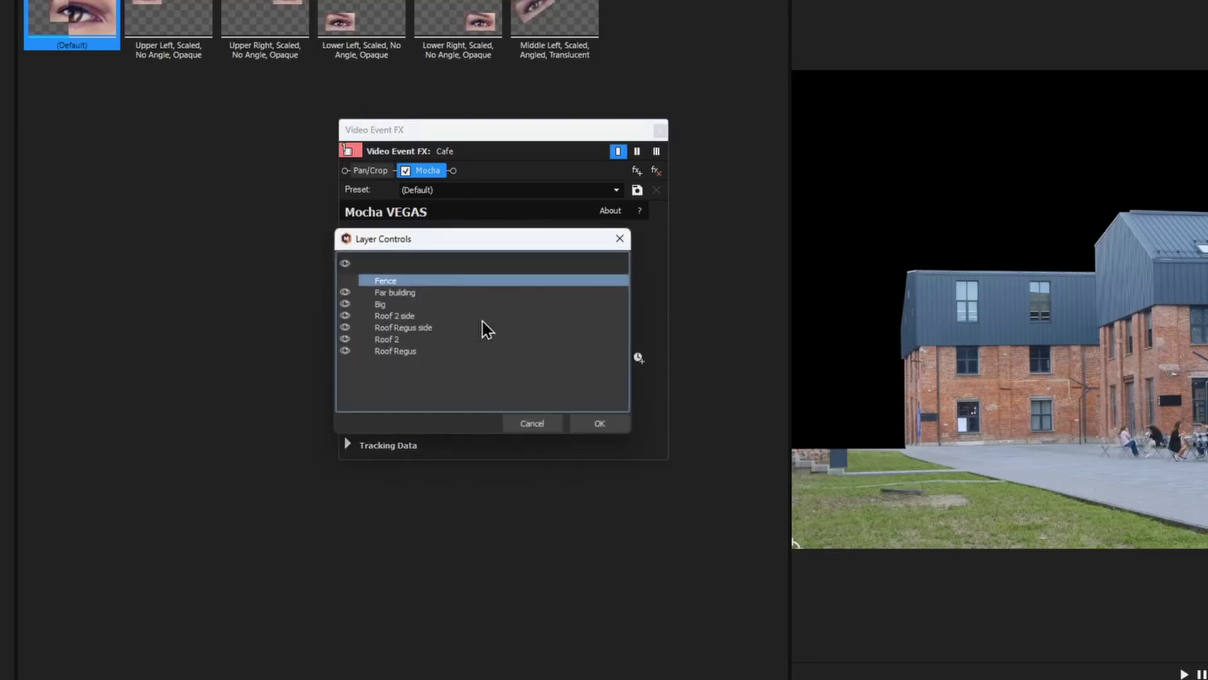
click(344, 351)
click(345, 293)
click(599, 423)
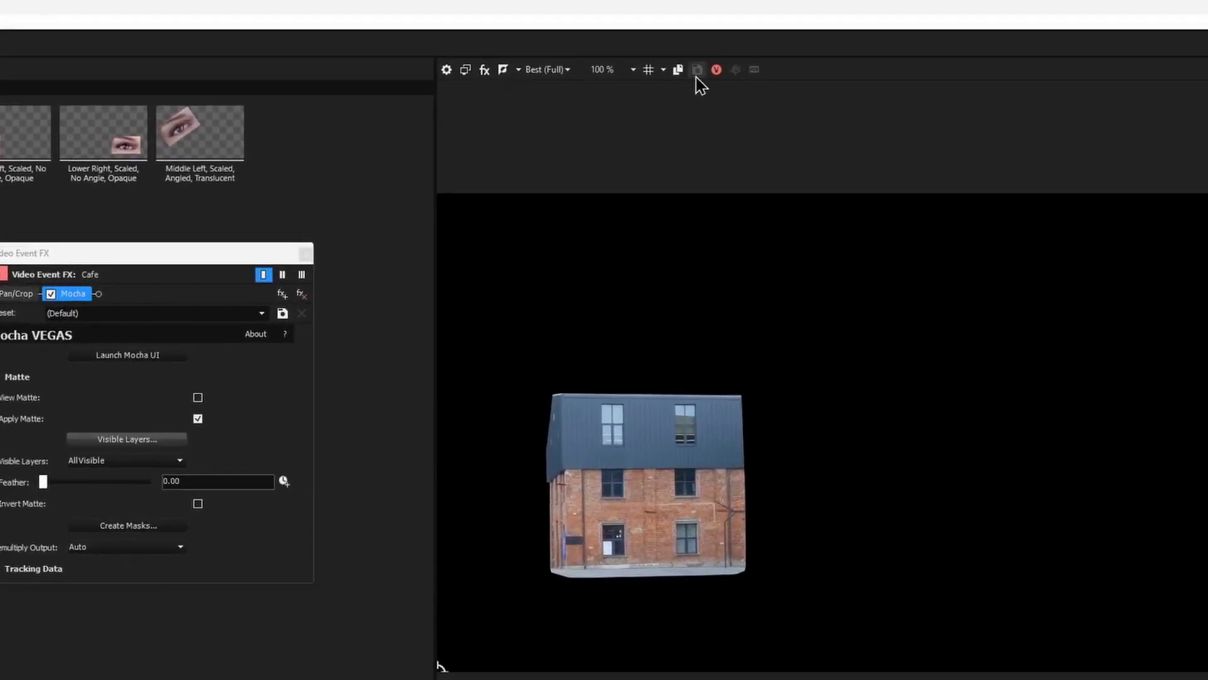
Save the preview snapshot as Far building.png in PNG format.
click(696, 76)
text(F)
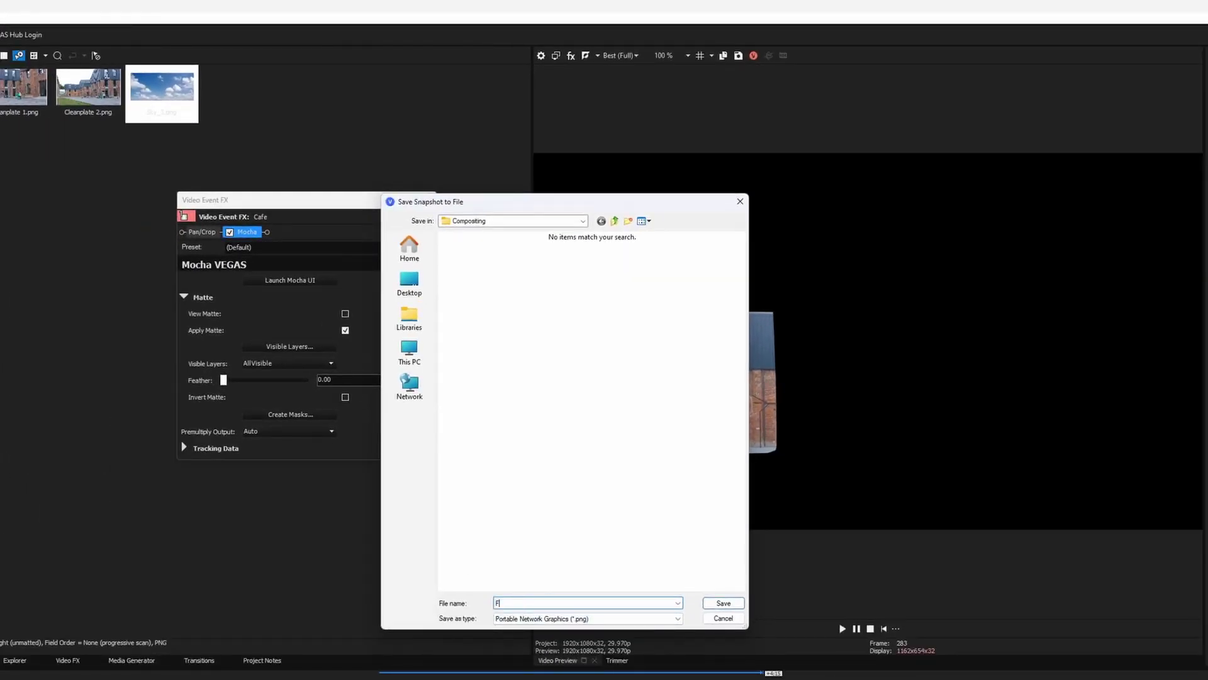
text(ar building)
key(Tab)
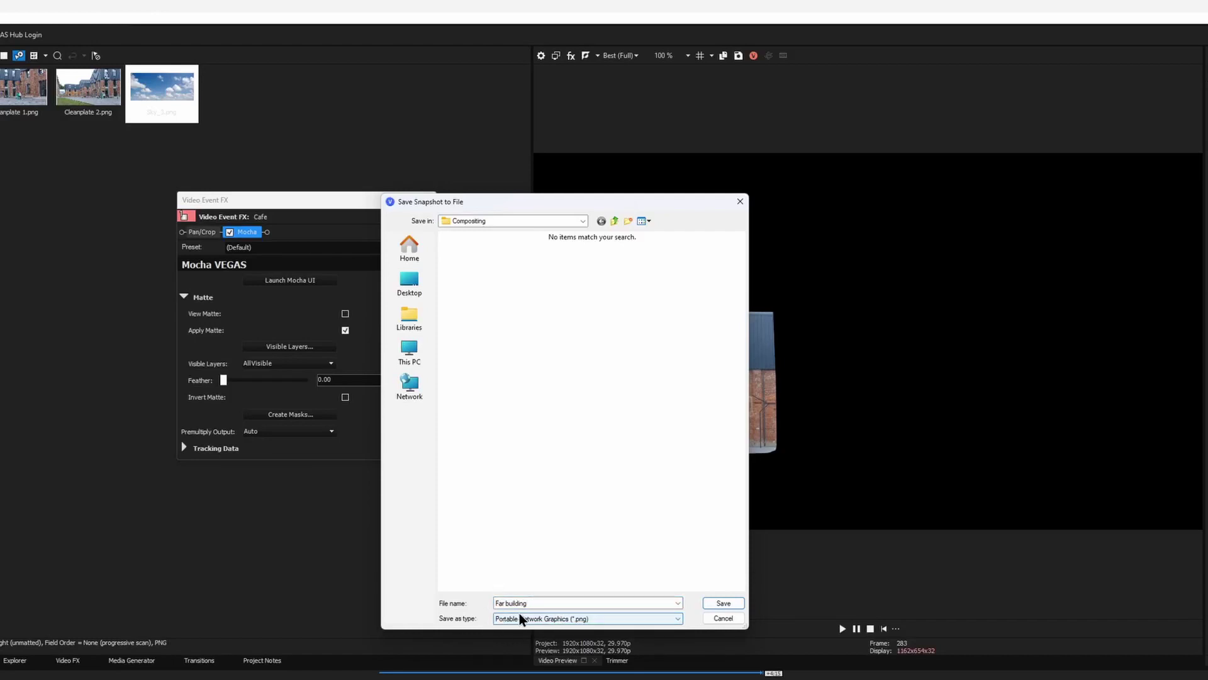
click(725, 604)
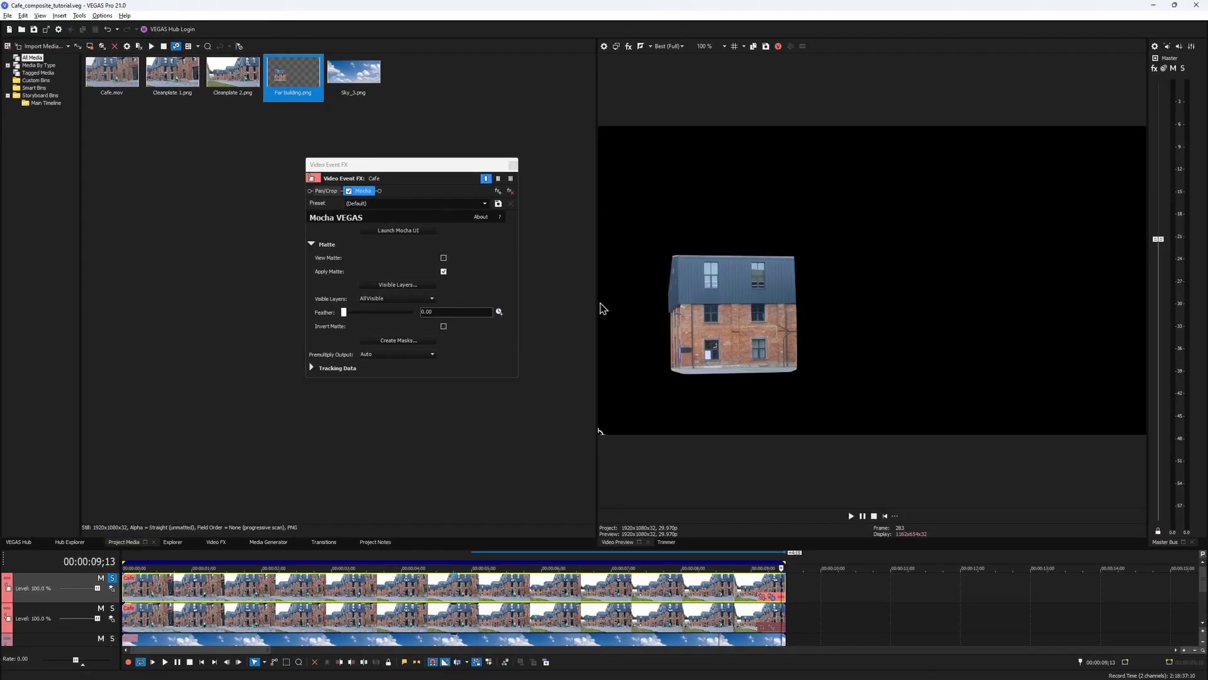
Place Far building.png on the timeline and delete the duplicate café event.
click(512, 166)
click(369, 213)
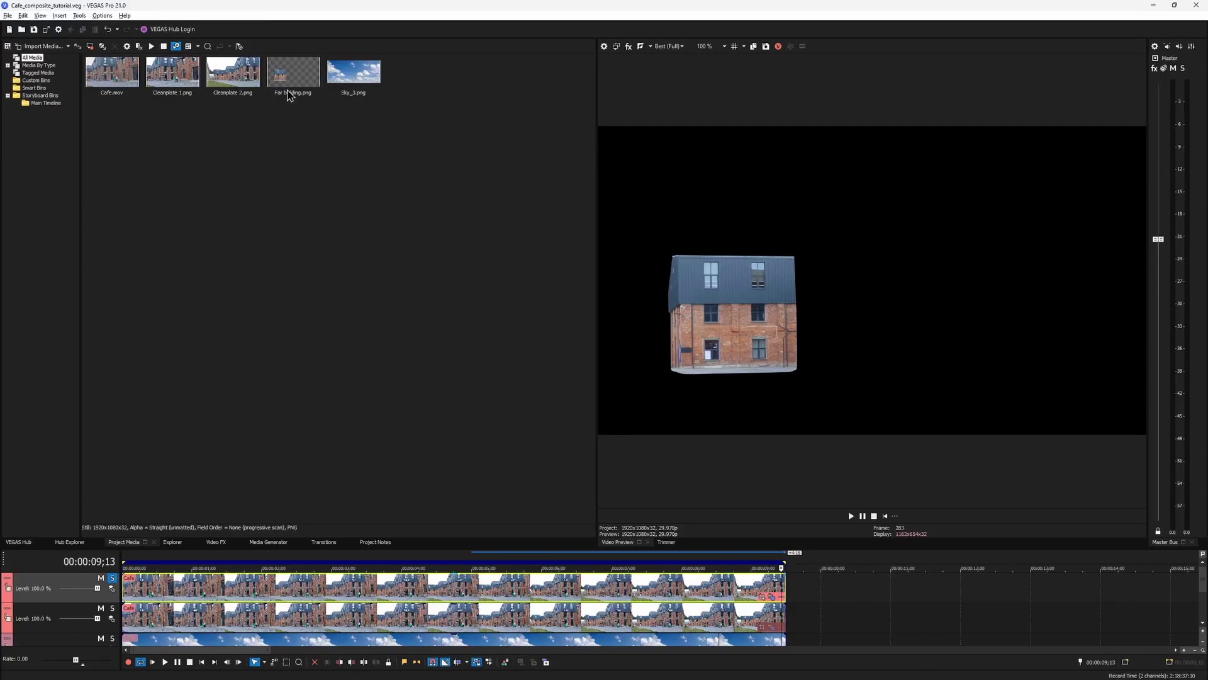
mouse_move(288, 90)
mouse_down()
mouse_move(870, 587)
mouse_move(840, 628)
mouse_up()
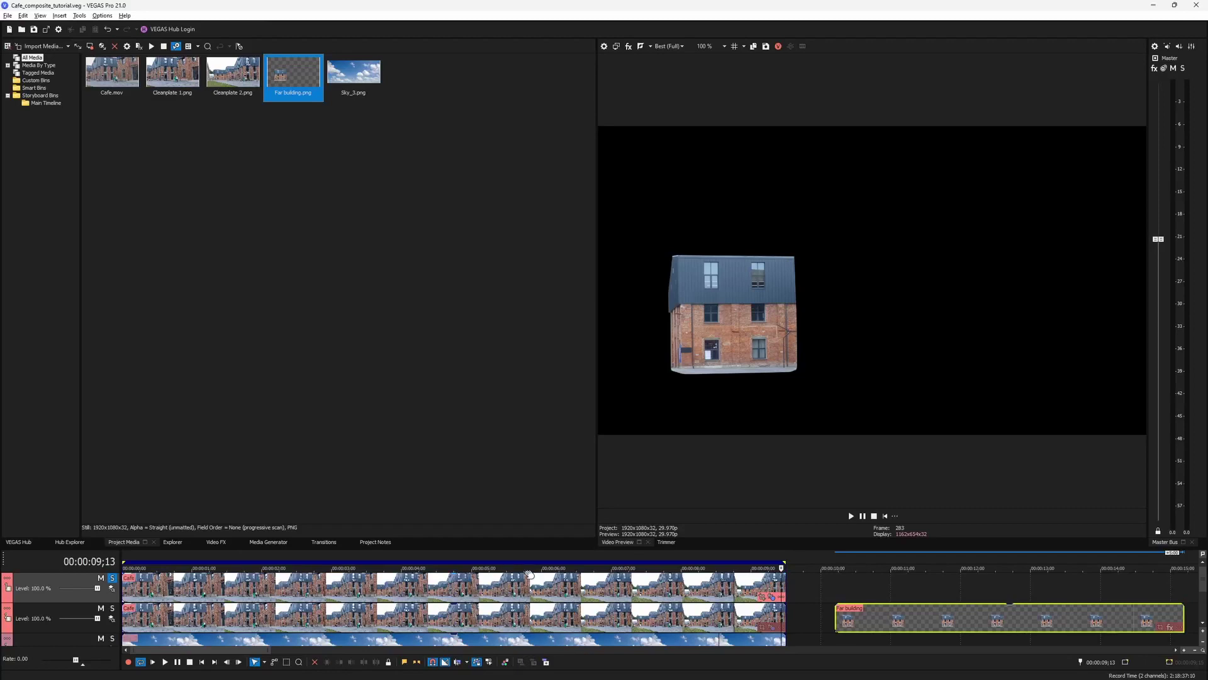
click(550, 598)
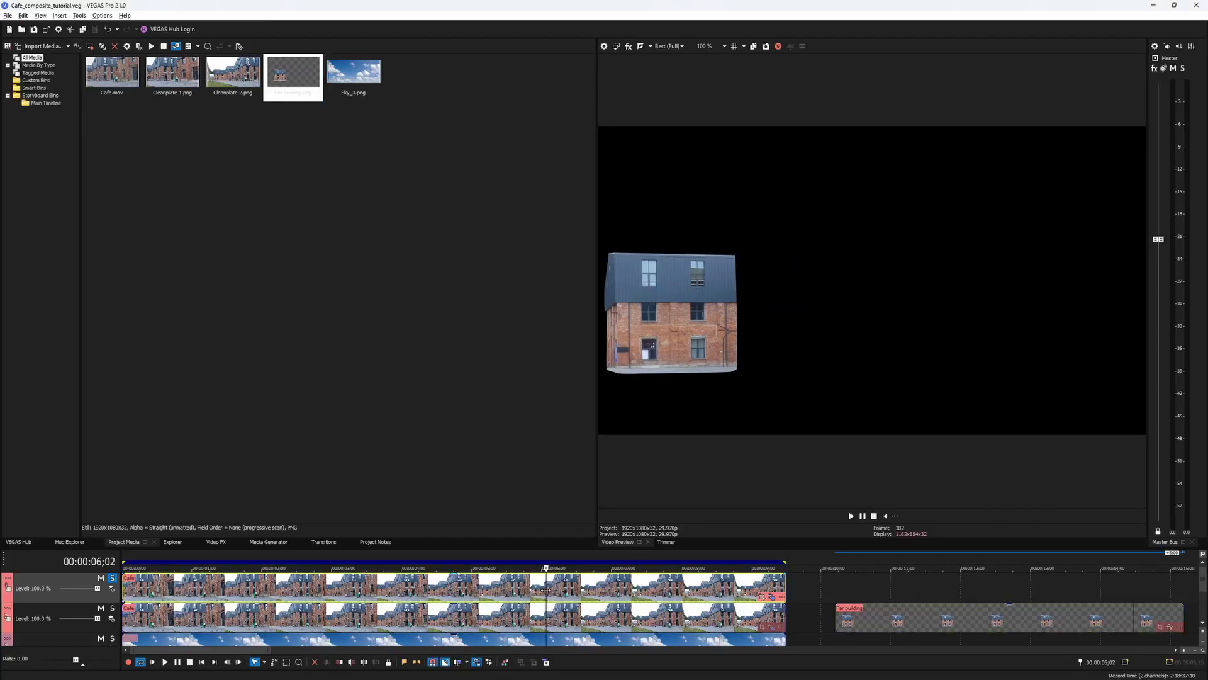
key(Delete)
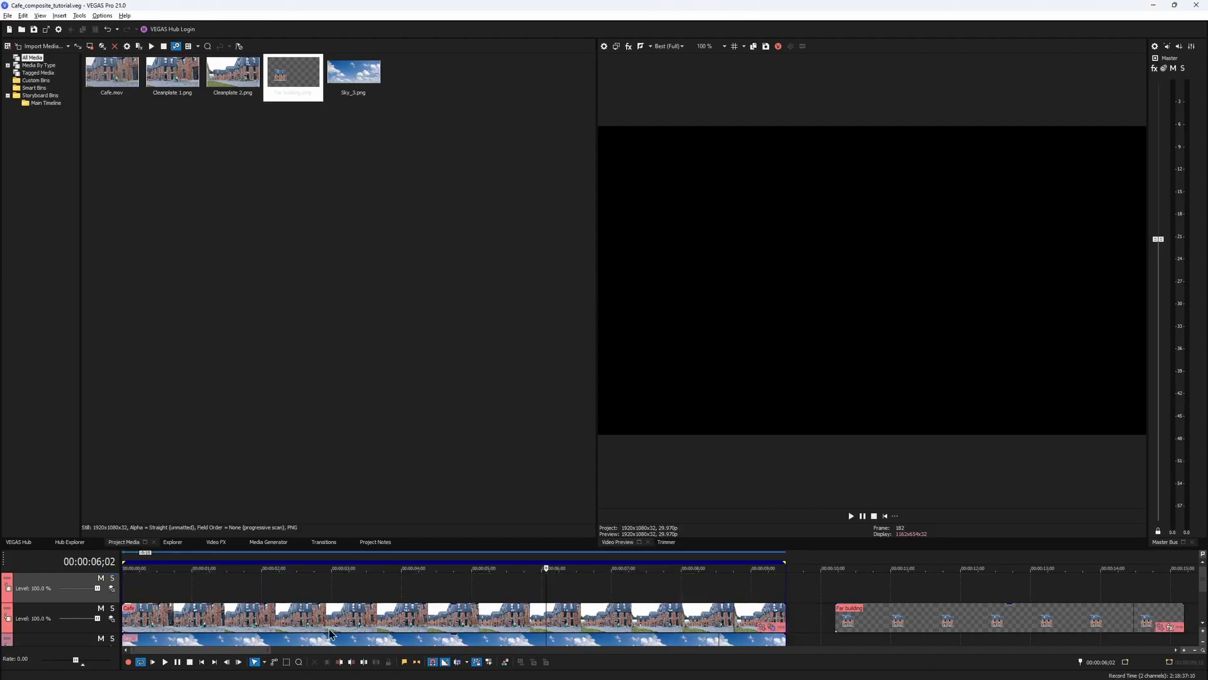
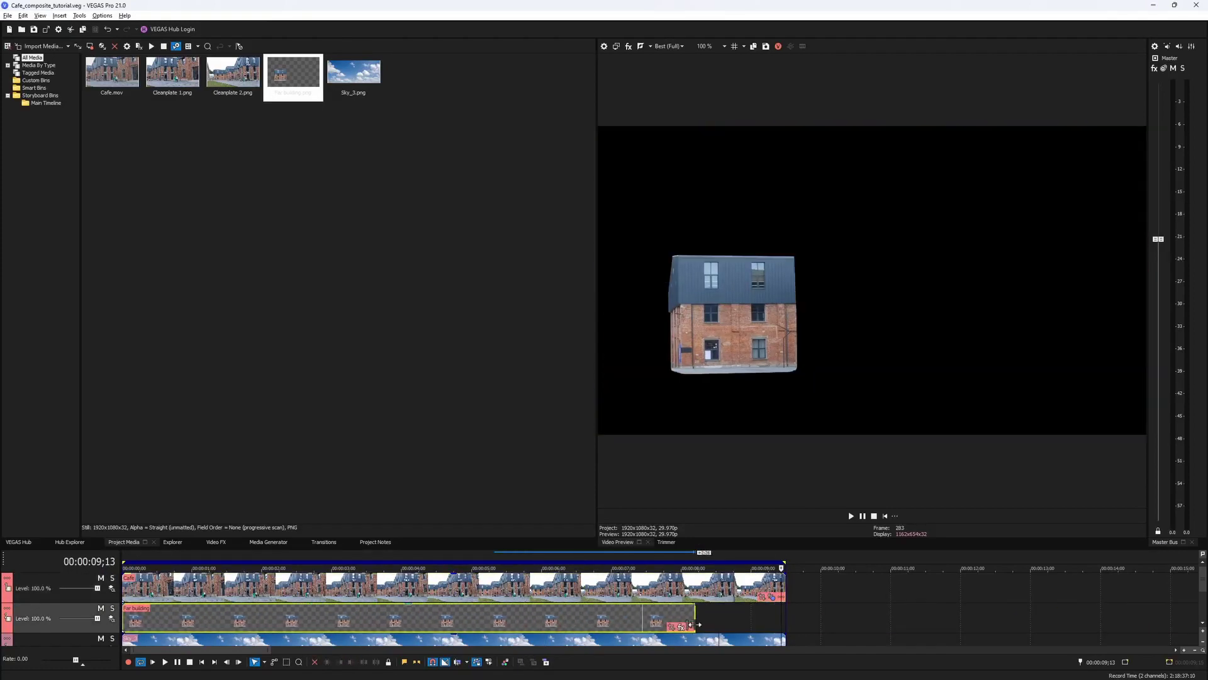
Stretch the Far building event so it ends with the Cafe clip.
drag(695, 624, 785, 624)
drag(579, 550, 579, 518)
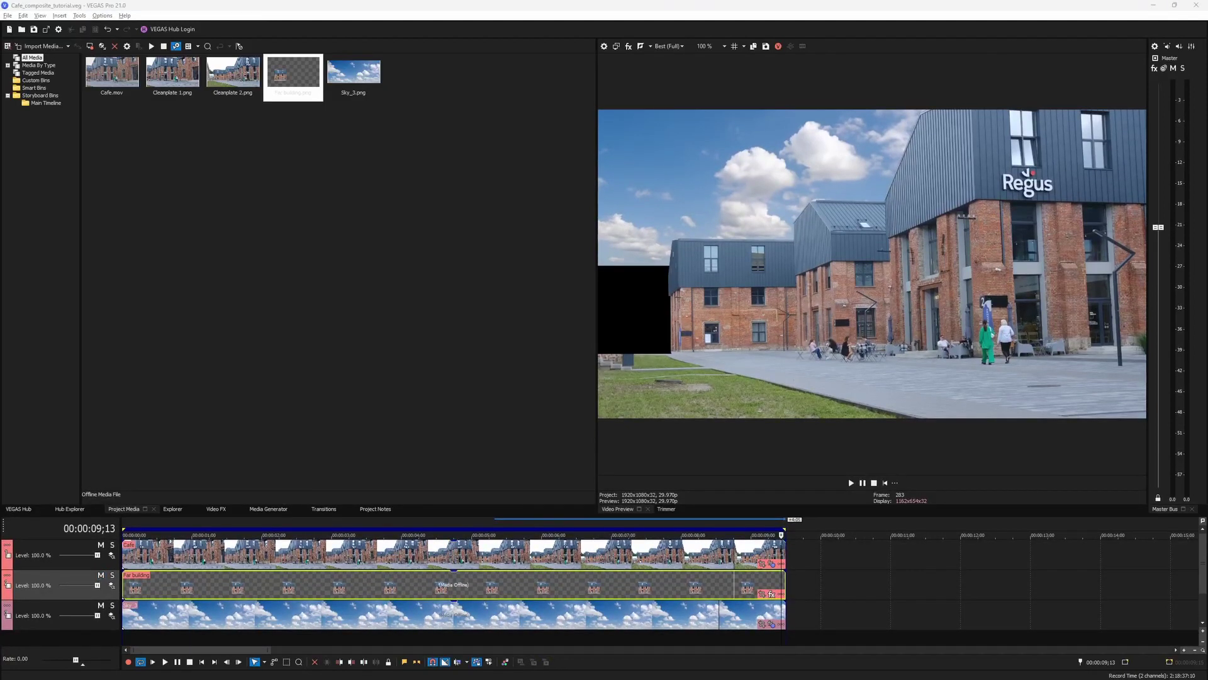
Apply Picture in Picture Default to Far building, then shift it left and enlarge it over the distant building.
click(216, 509)
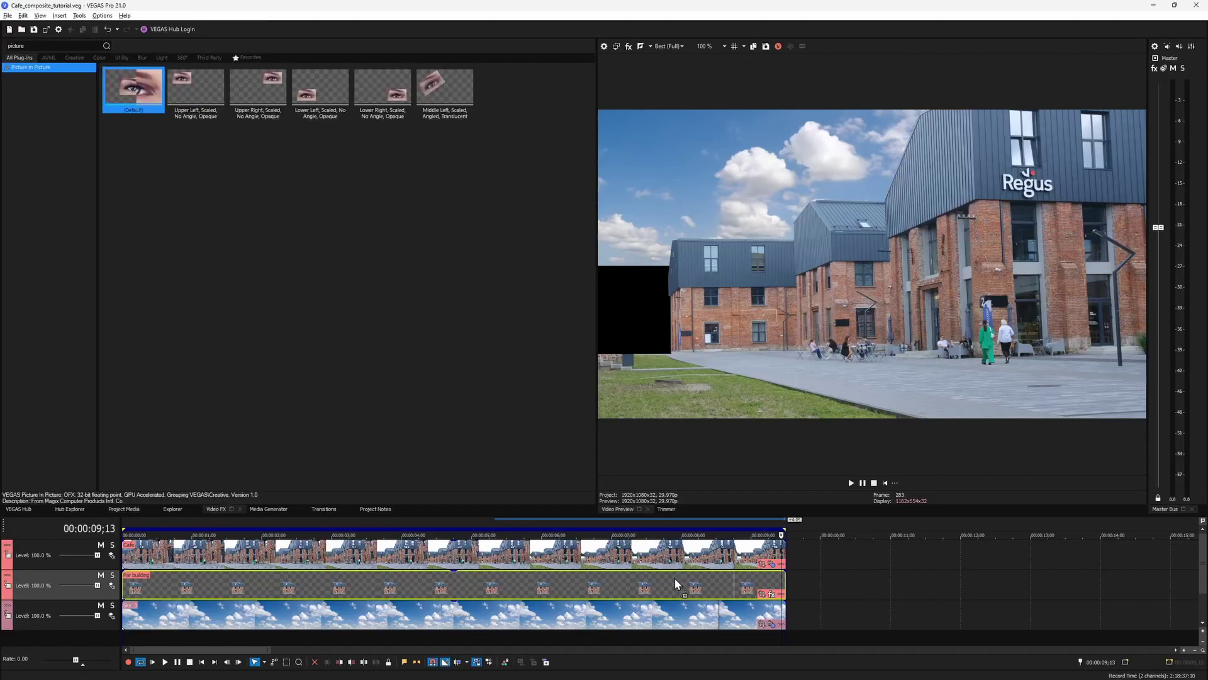
drag(115, 117, 676, 584)
drag(872, 264, 691, 289)
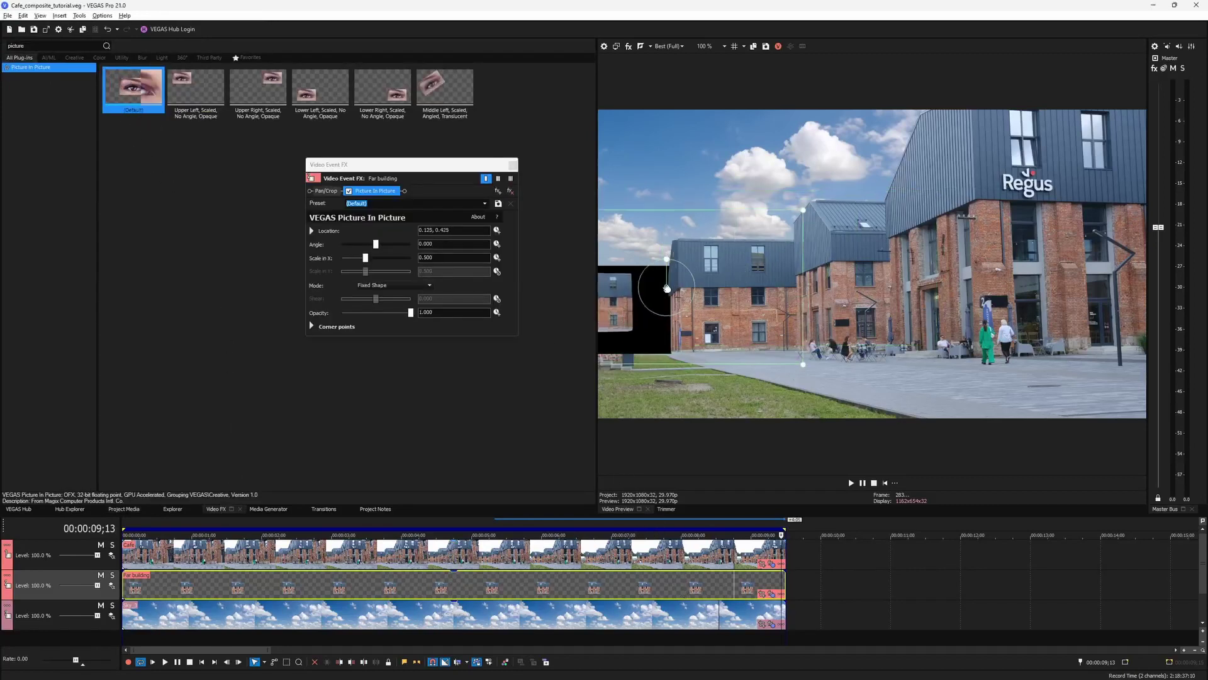
scroll(689, 288, up, 2)
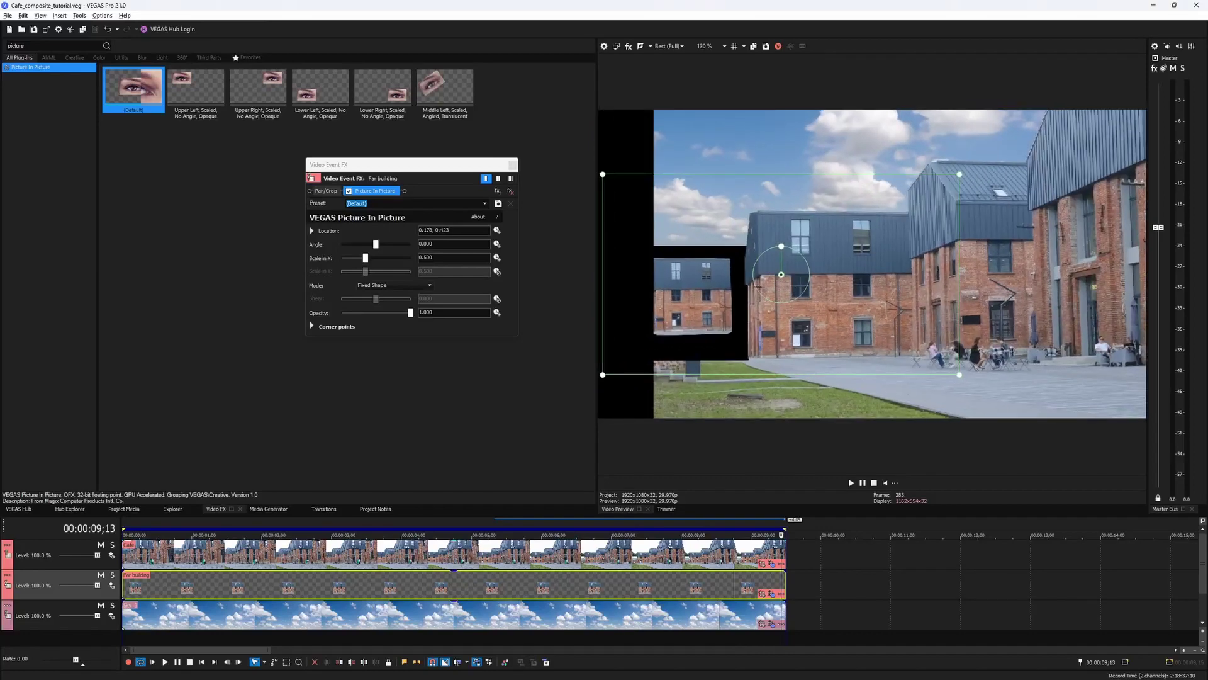
drag(951, 373, 987, 391)
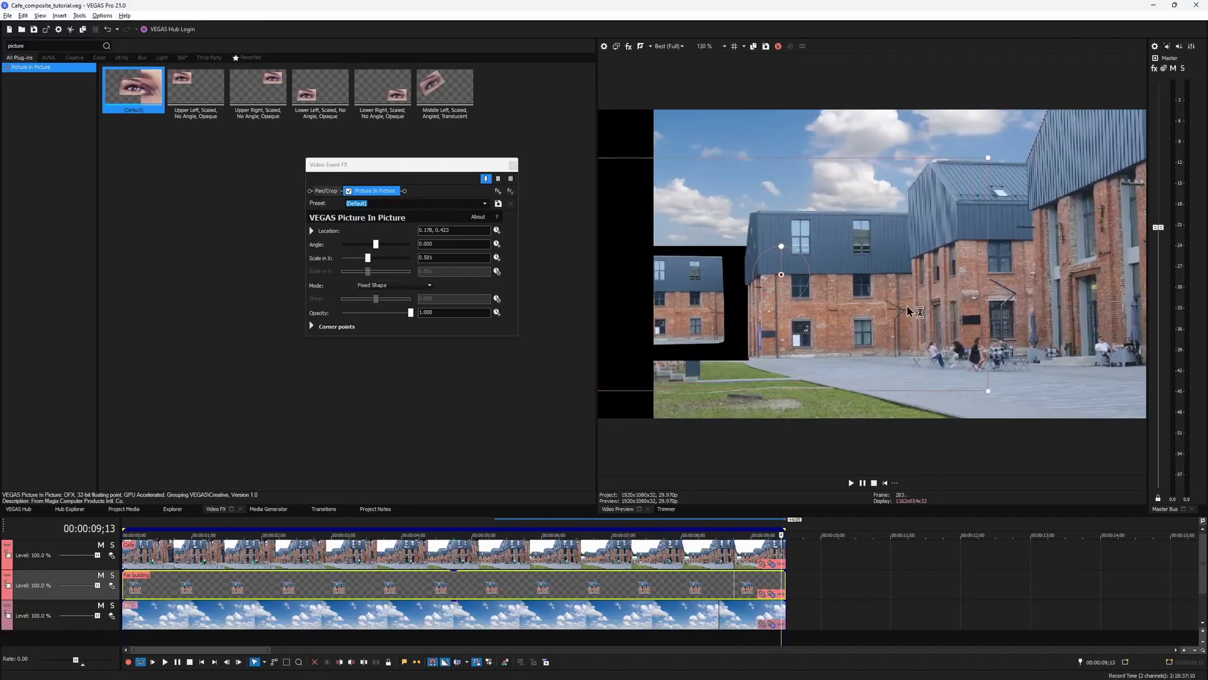
drag(368, 258, 375, 263)
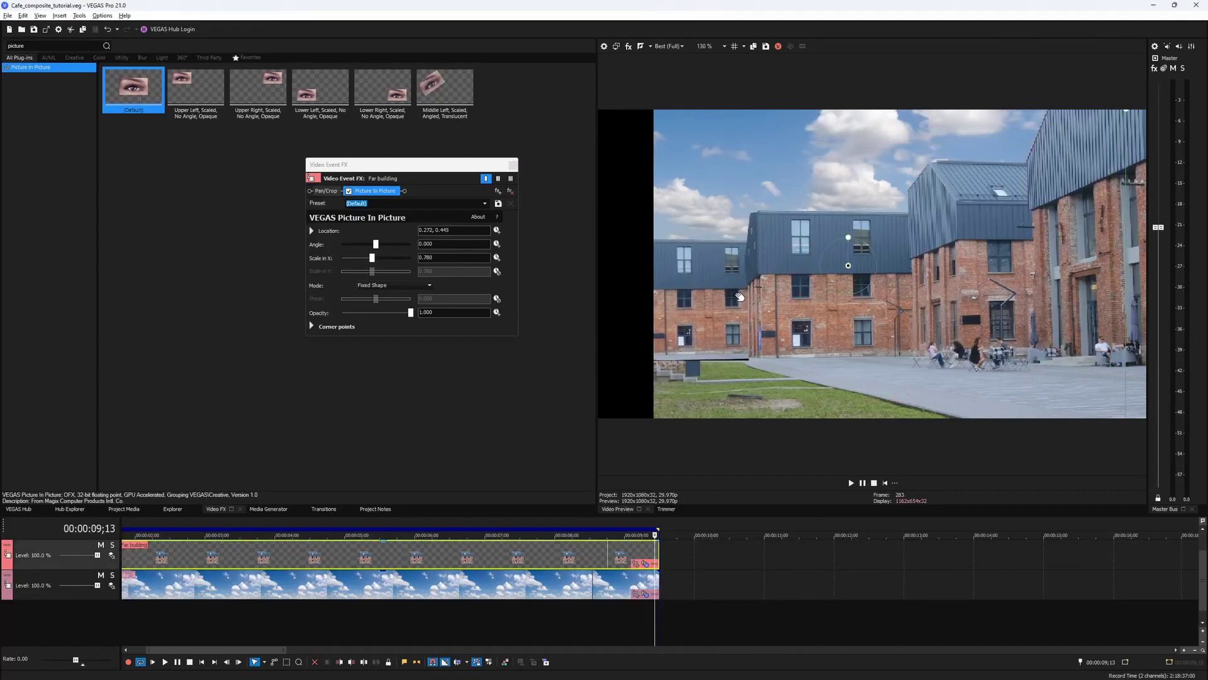
scroll(811, 305, down, 2)
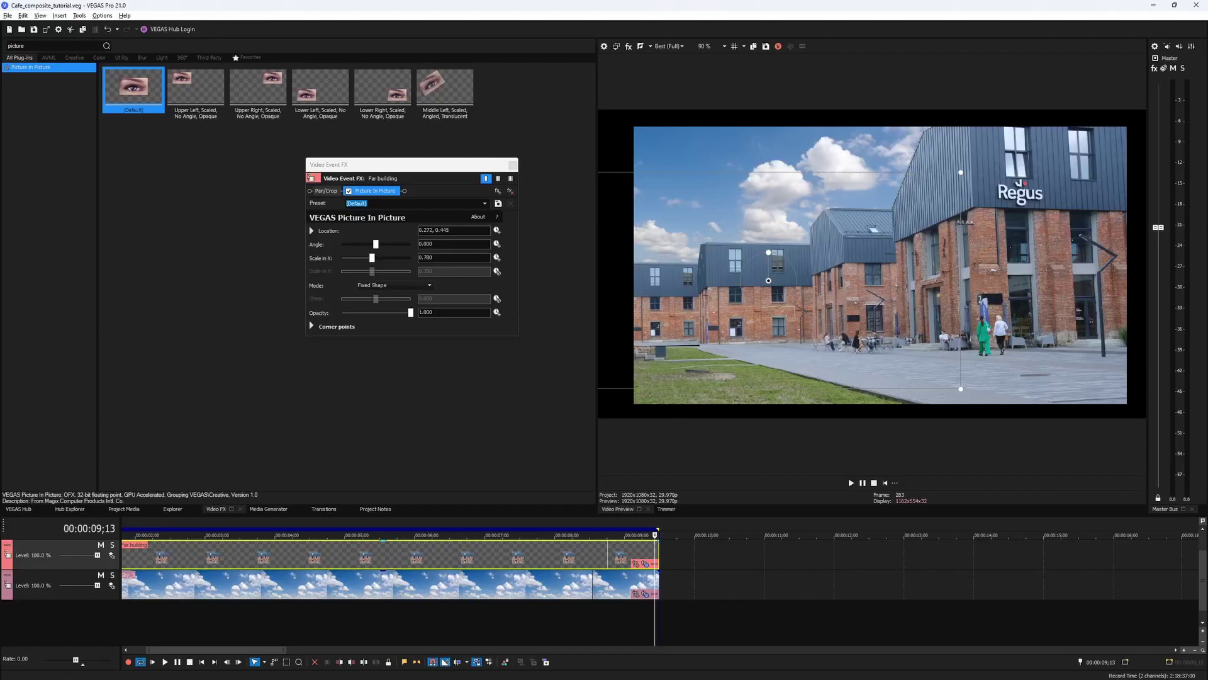
scroll(722, 297, up, 3)
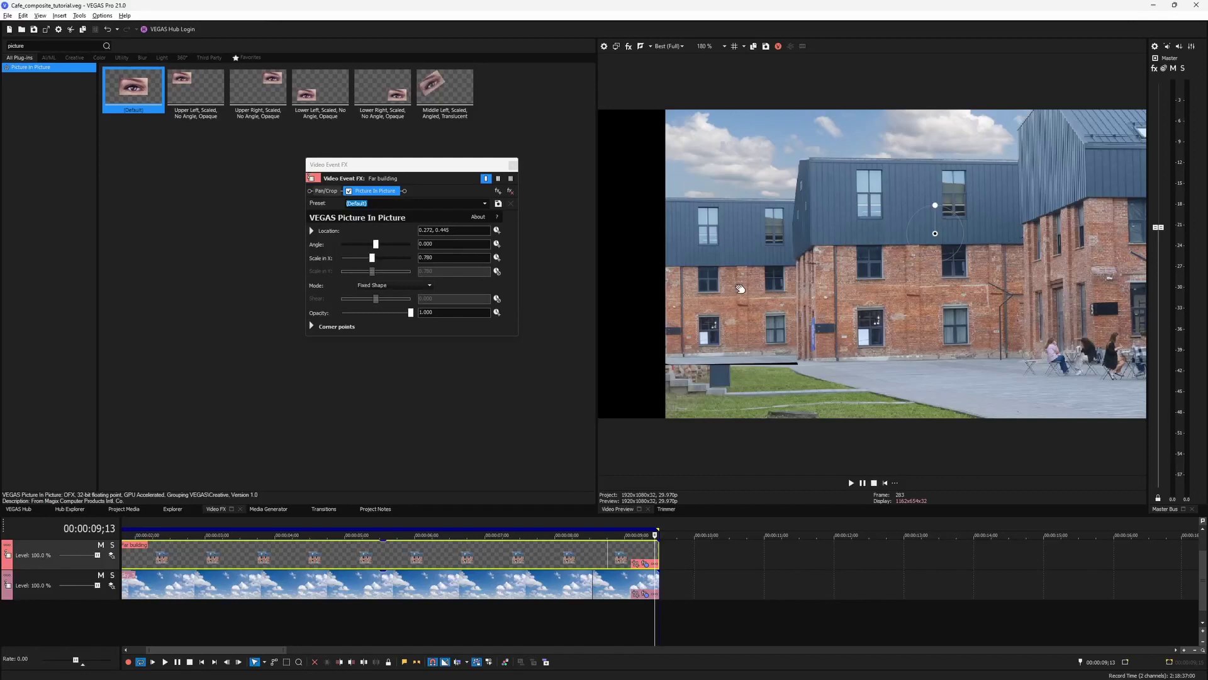
scroll(724, 337, down, 4)
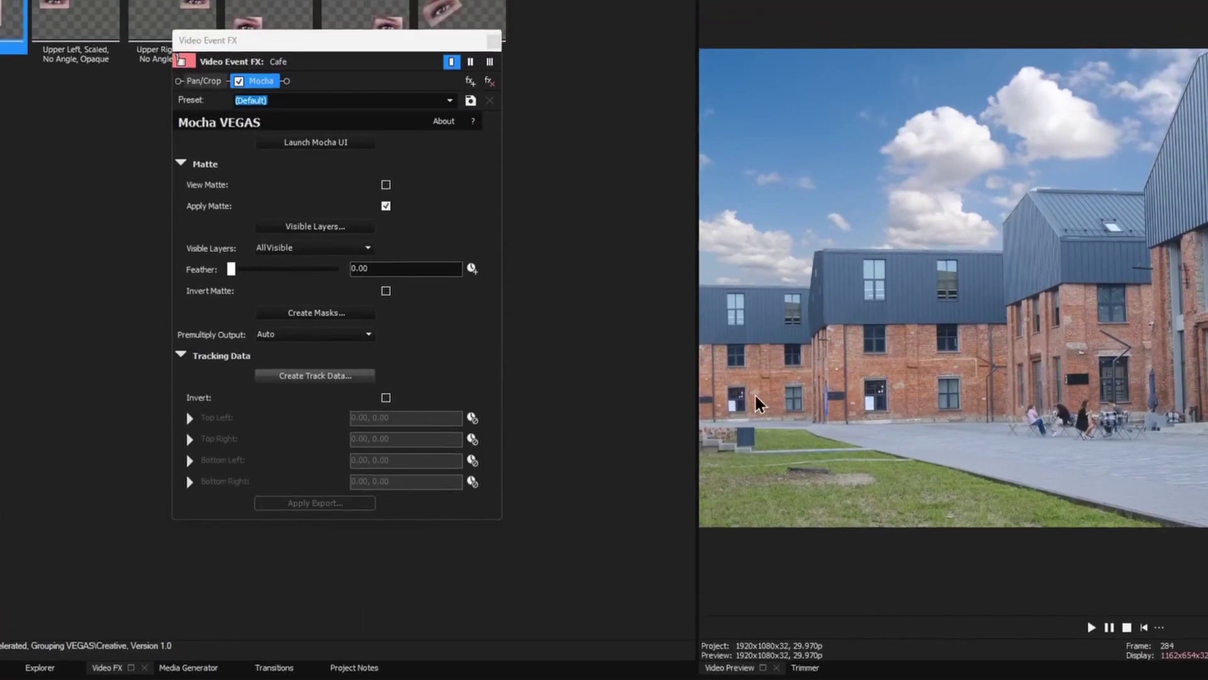
Generate Mocha tracking data from the Fence layer.
click(362, 375)
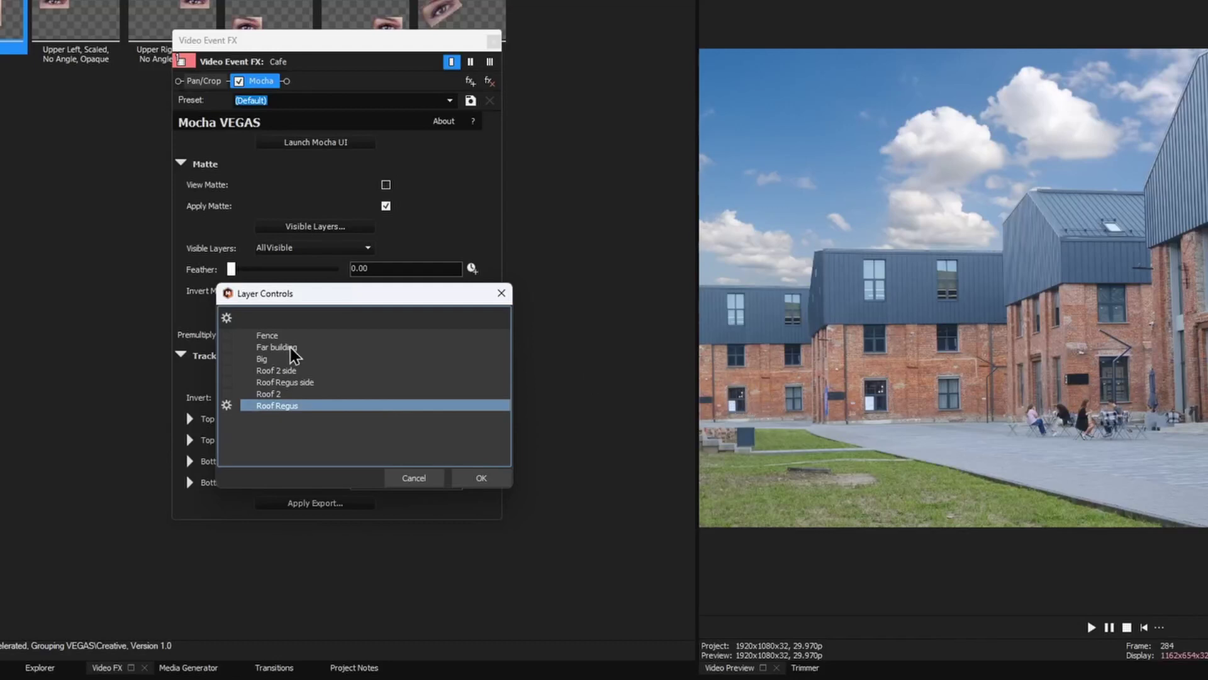
click(270, 336)
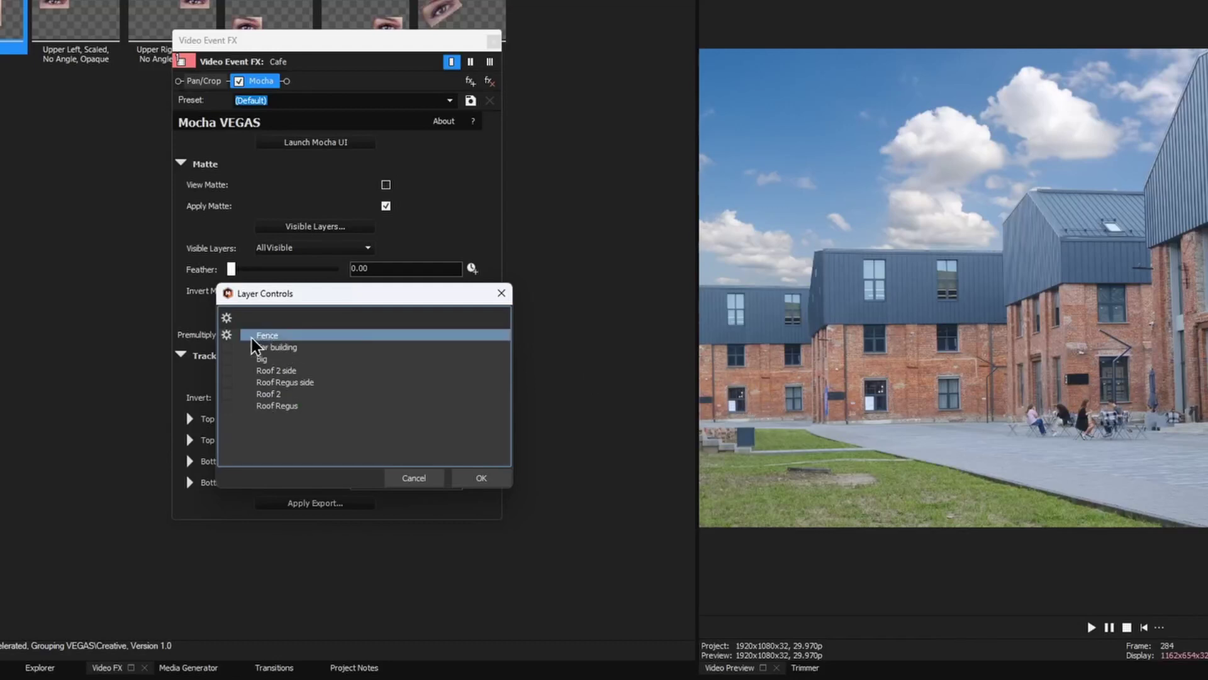
click(477, 479)
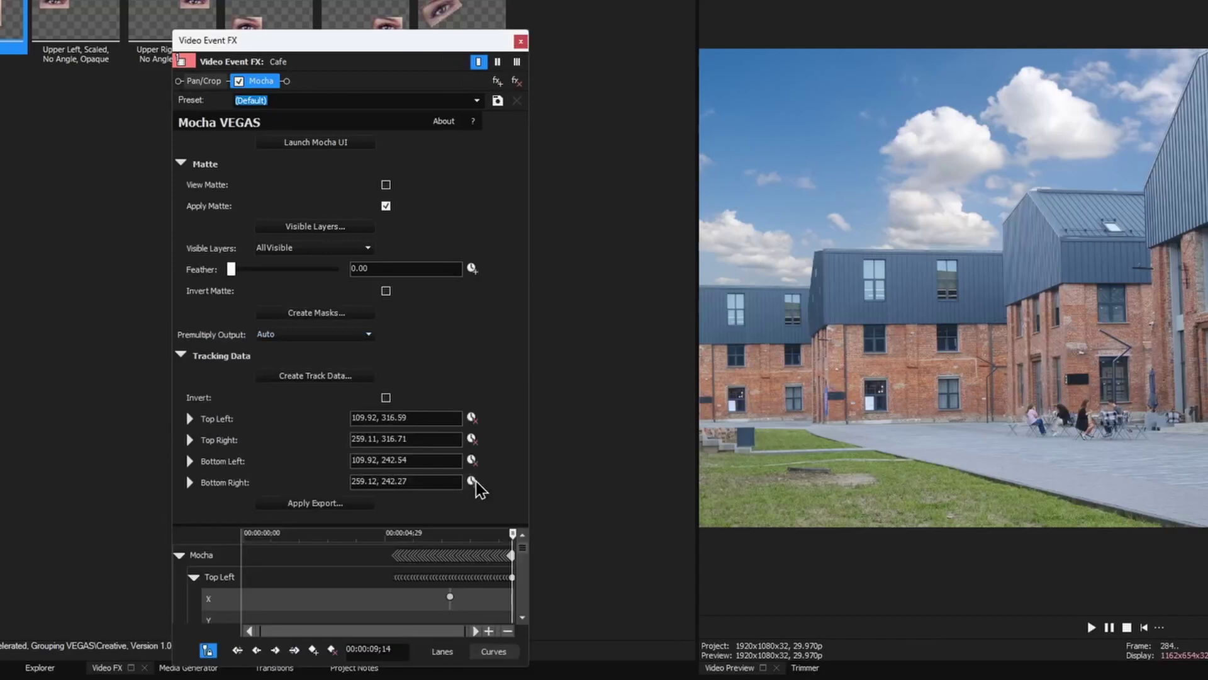
Export the Fence tracking to the Far building's VEGAS Picture In Picture.
click(303, 502)
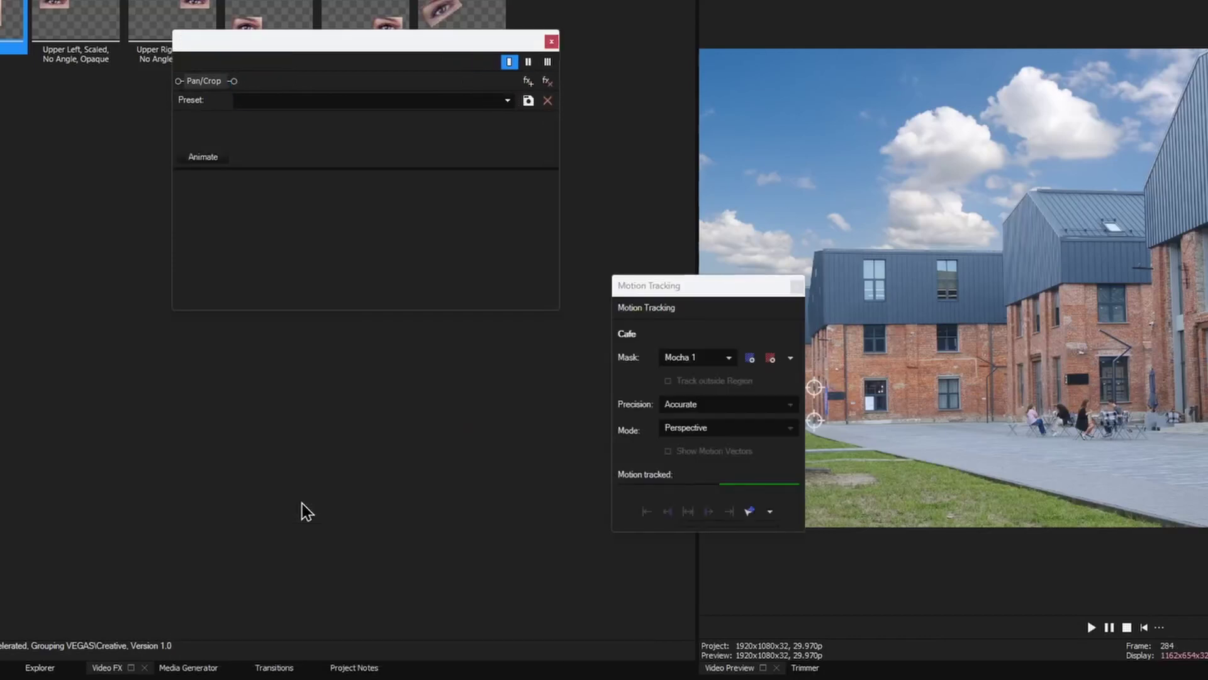
drag(718, 283, 621, 232)
drag(397, 47, 224, 40)
drag(614, 238, 529, 226)
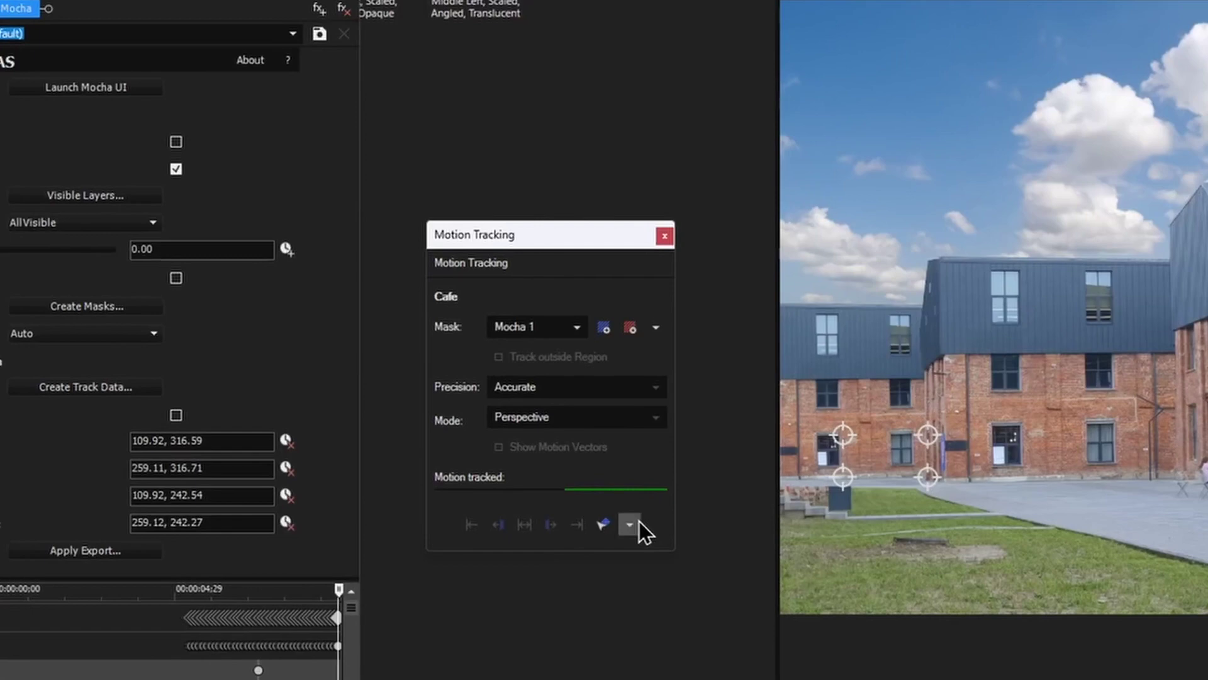
click(638, 523)
mouse_move(554, 574)
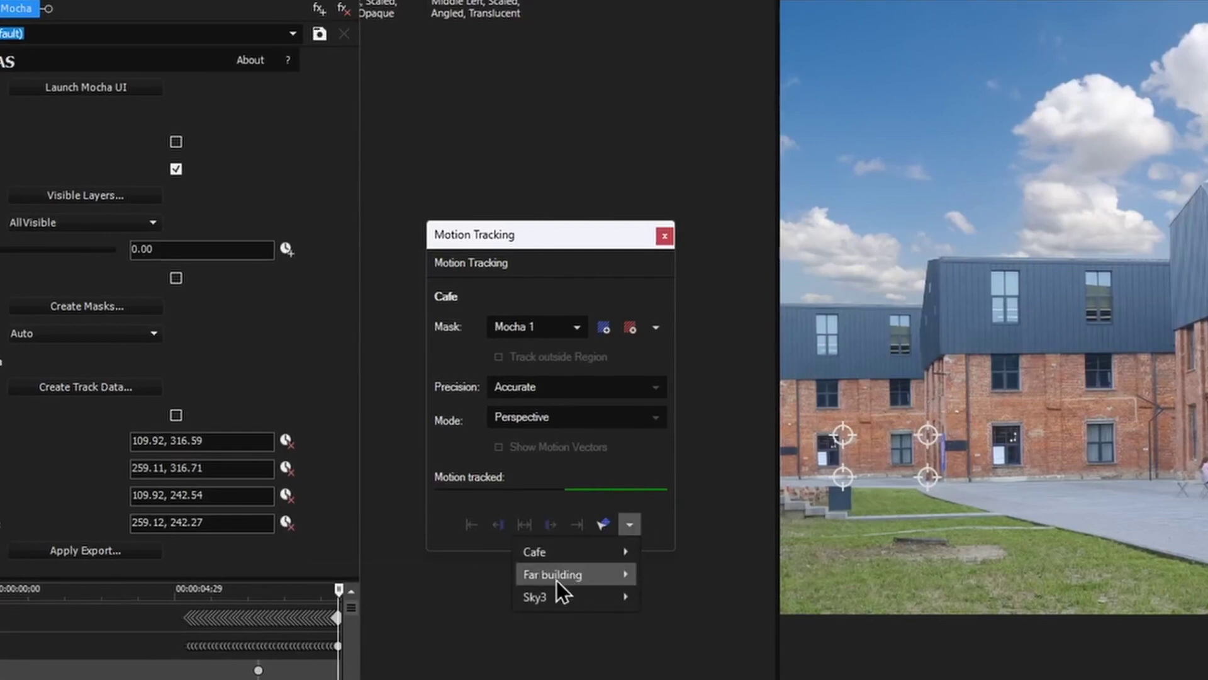
click(460, 579)
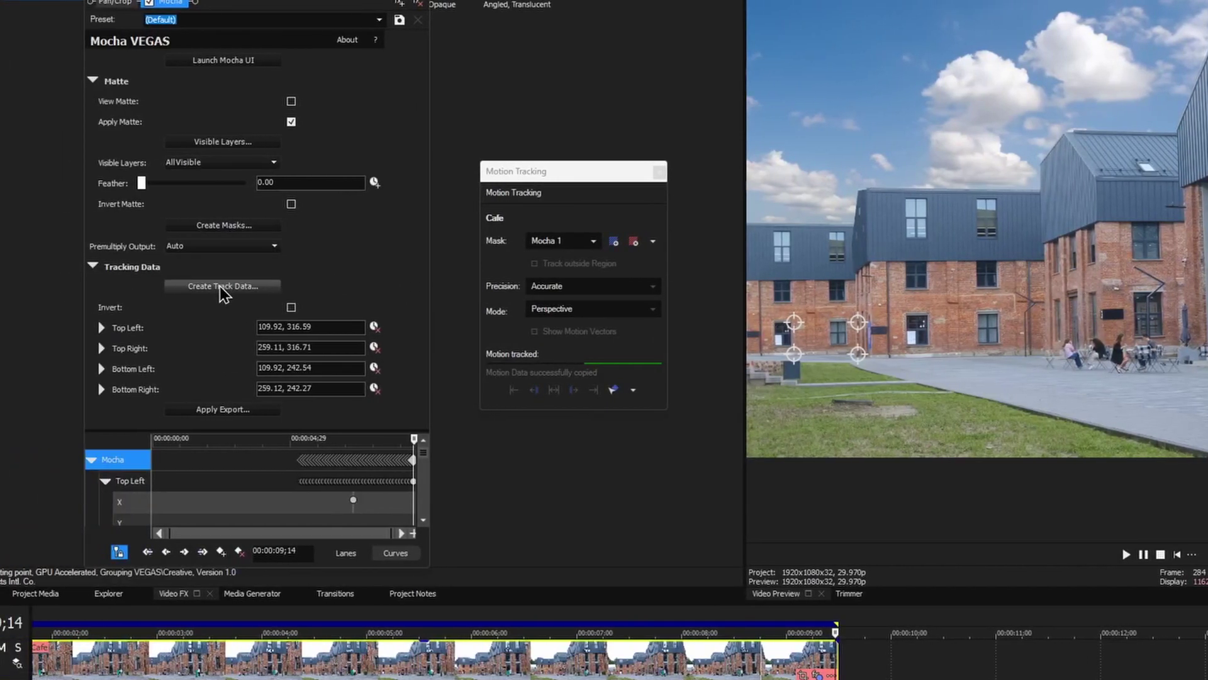
Generate Mocha tracking data from the Roof 2 layer.
click(223, 287)
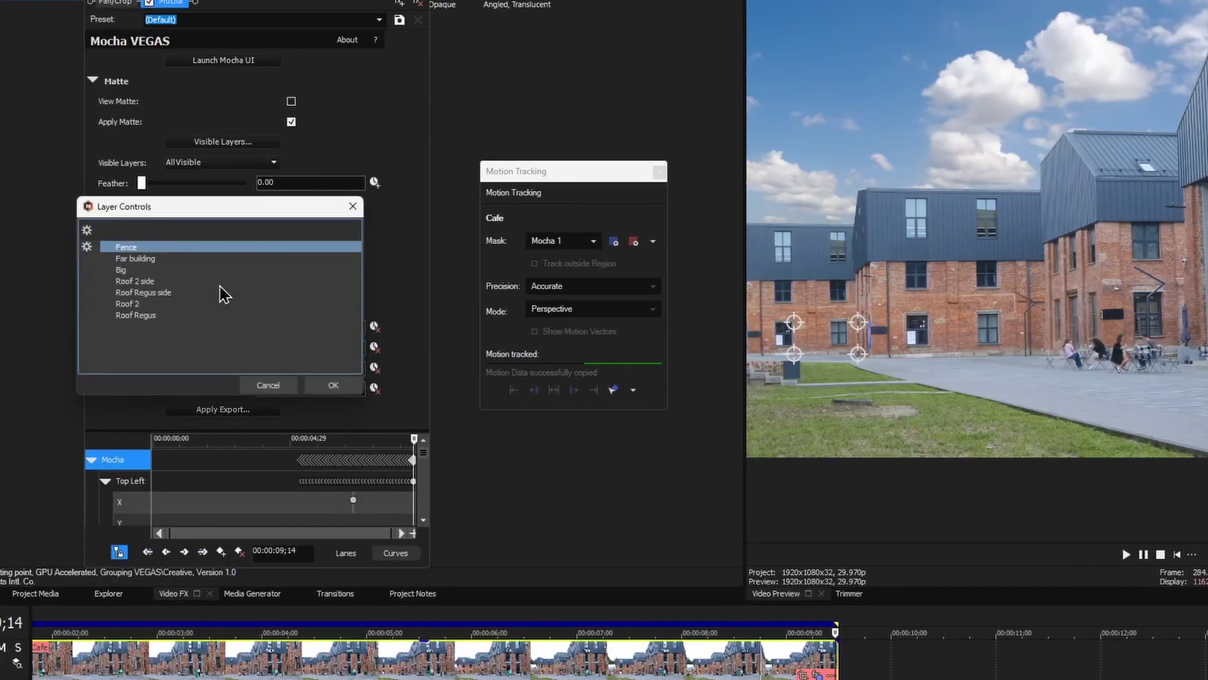
click(133, 304)
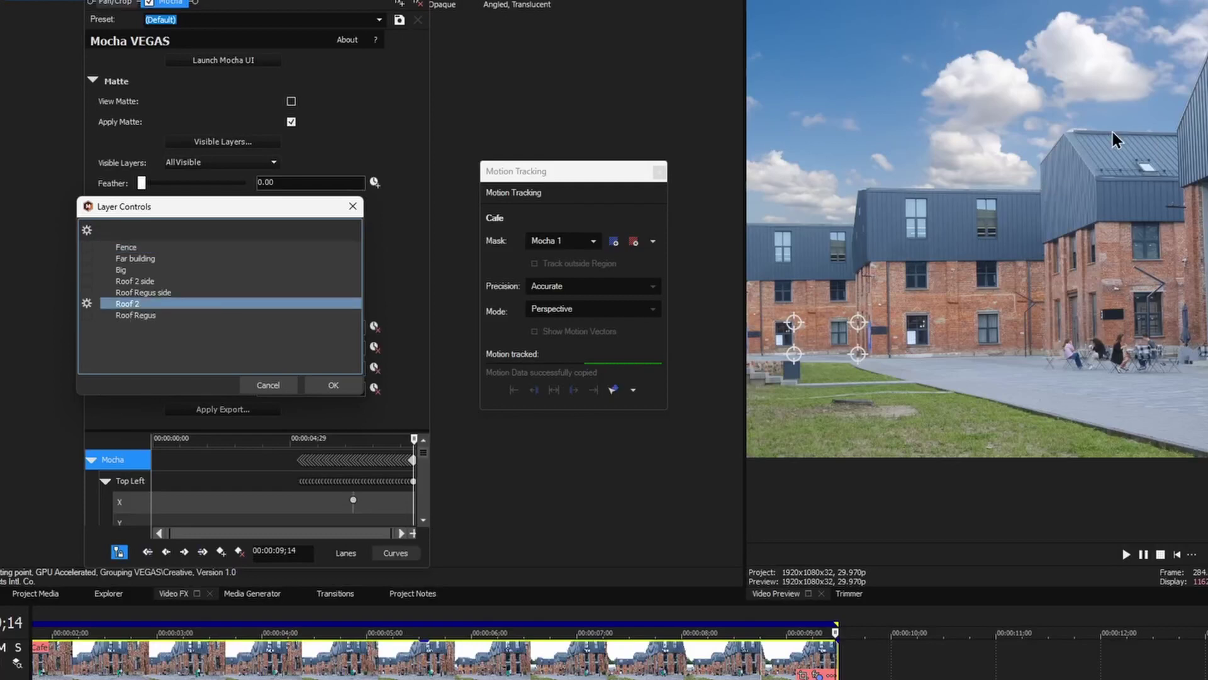
click(331, 385)
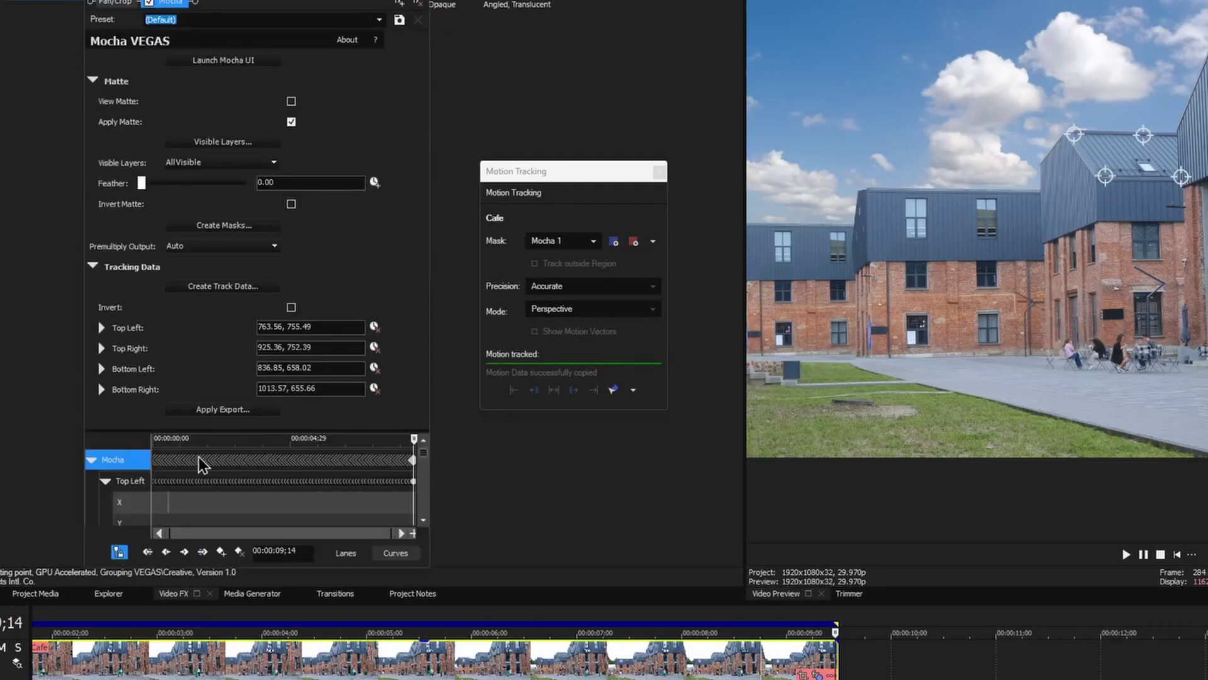
Export the Roof 2 tracking to Sky3's VEGAS Picture In Picture.
click(245, 411)
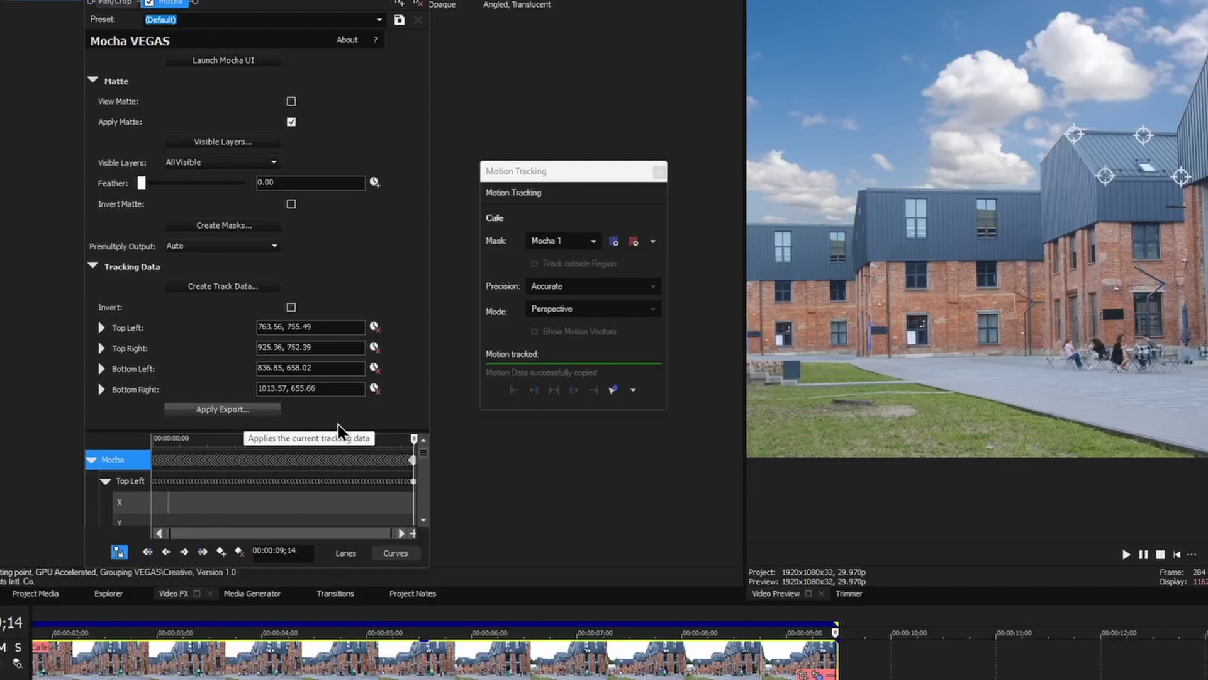
click(635, 391)
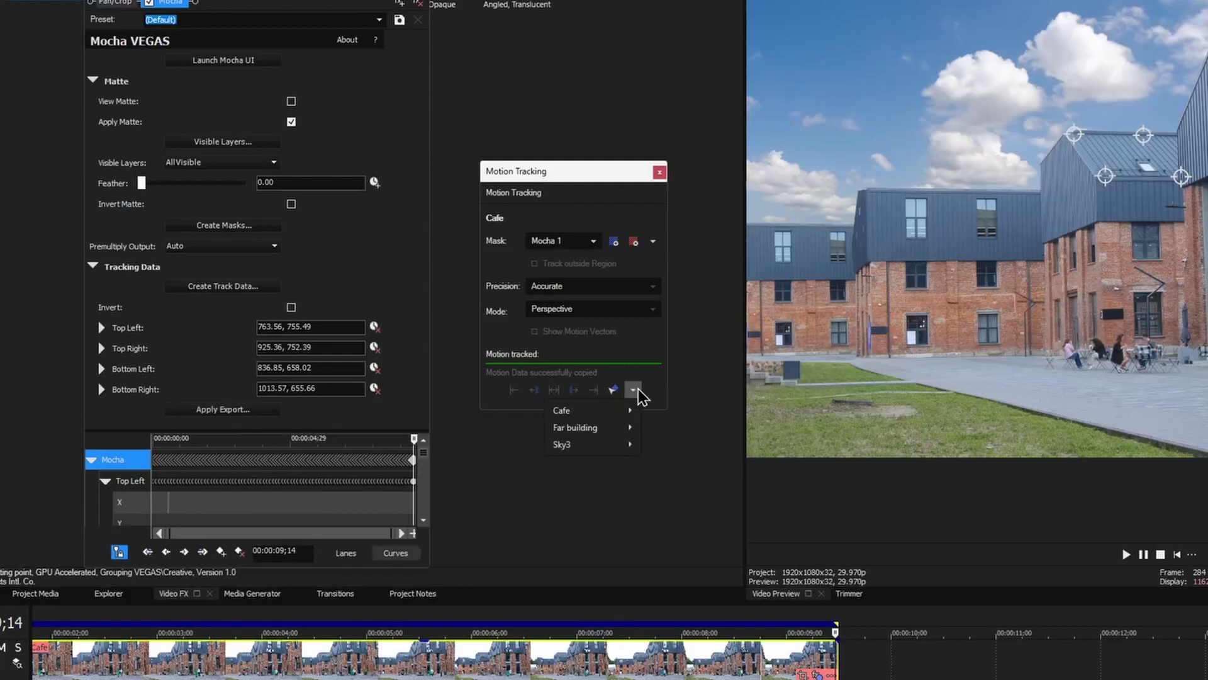
mouse_move(585, 444)
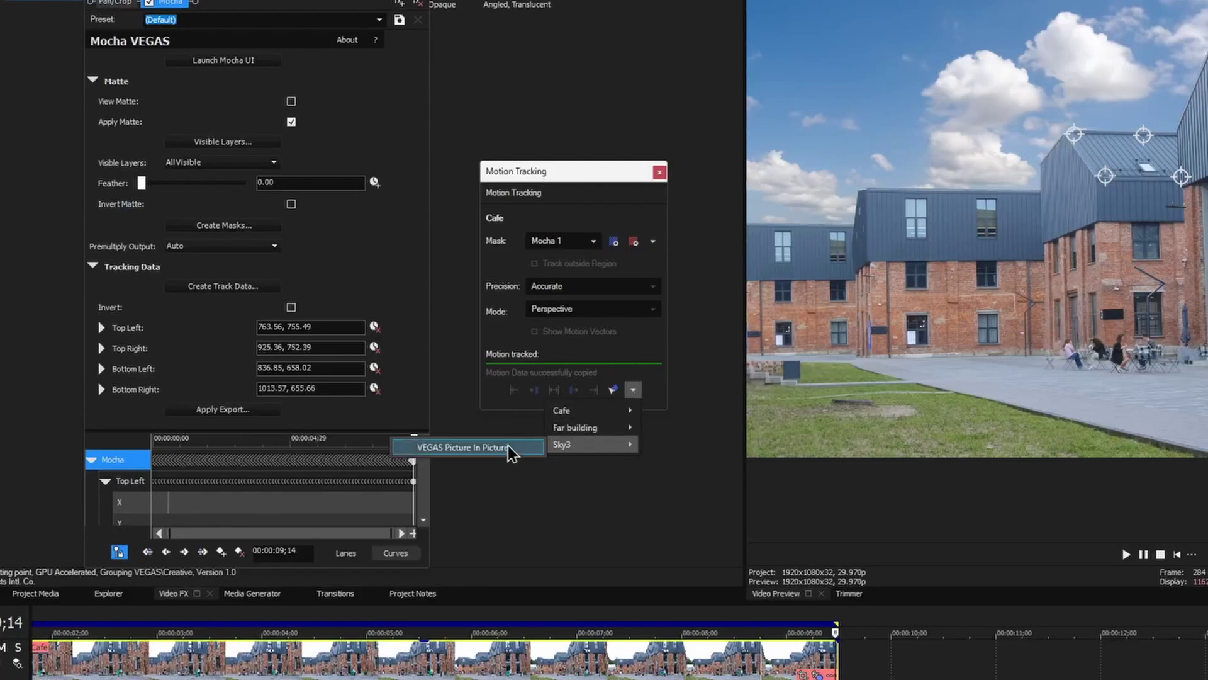
click(508, 448)
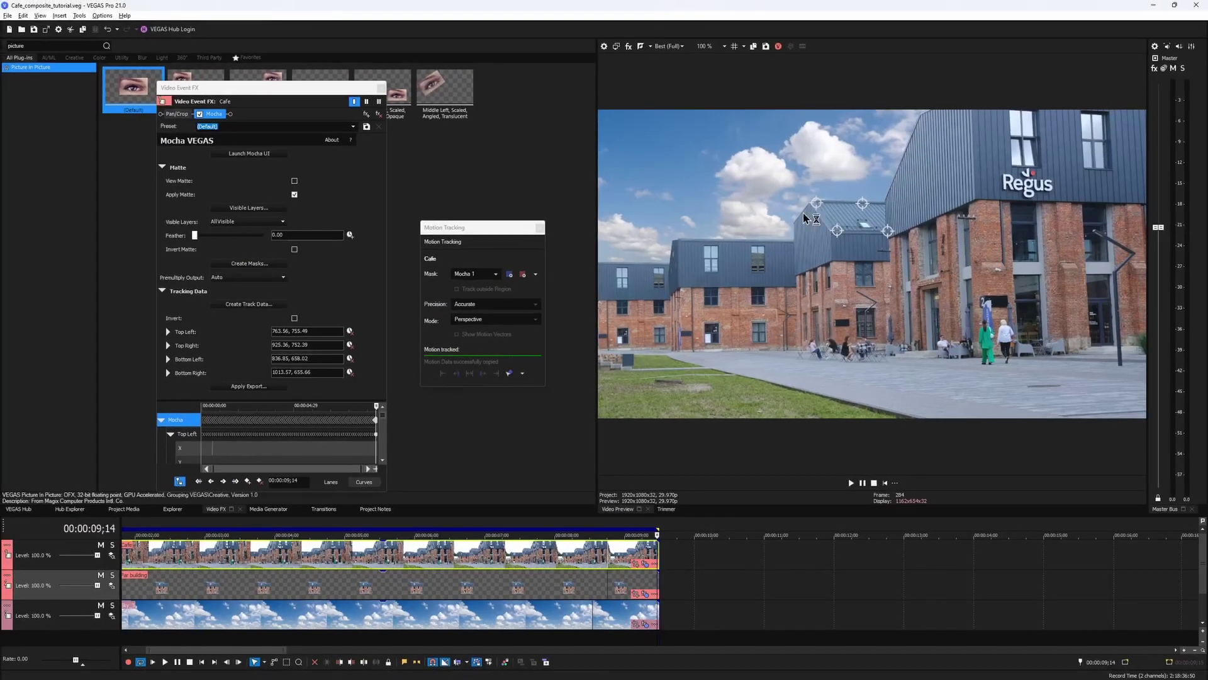